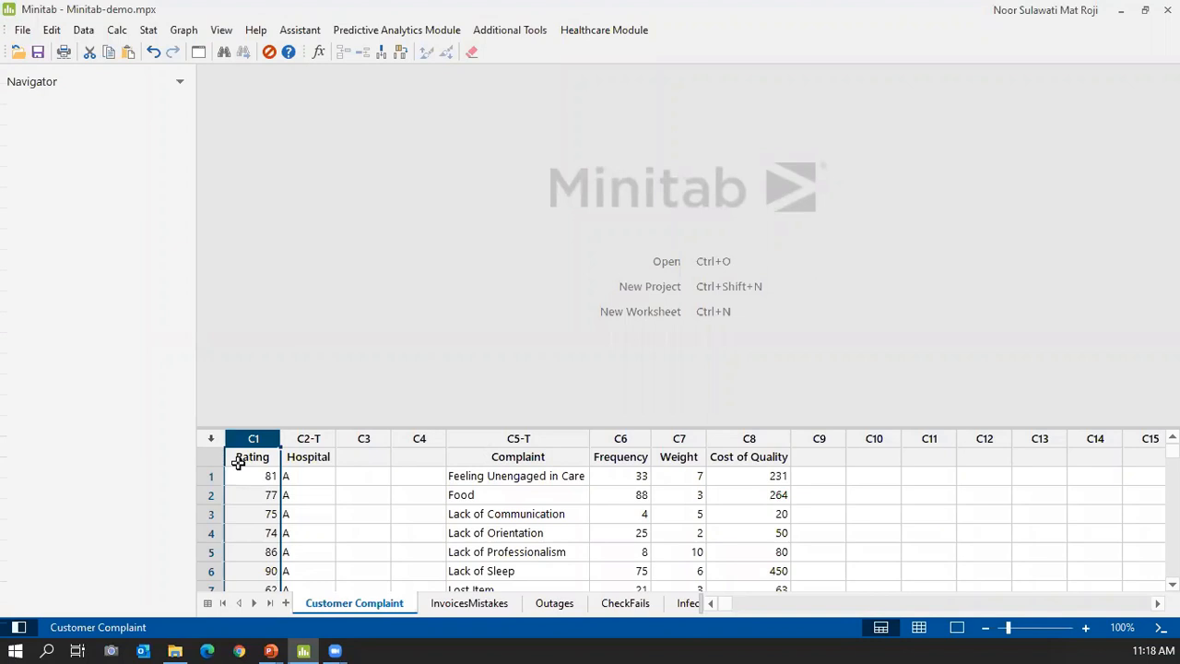
Select the Hospital column in the Customer Complaint worksheet and look through its rows.
left_click(299, 440)
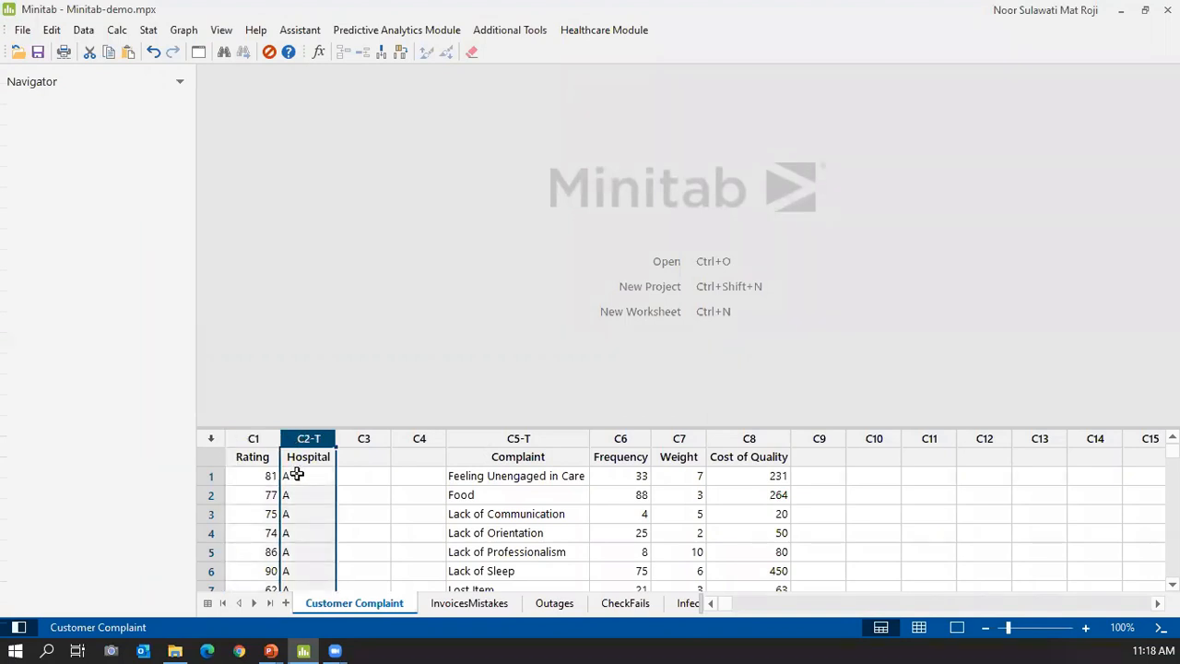
scroll(297, 470, "down", 4)
scroll(297, 470, "up", 4)
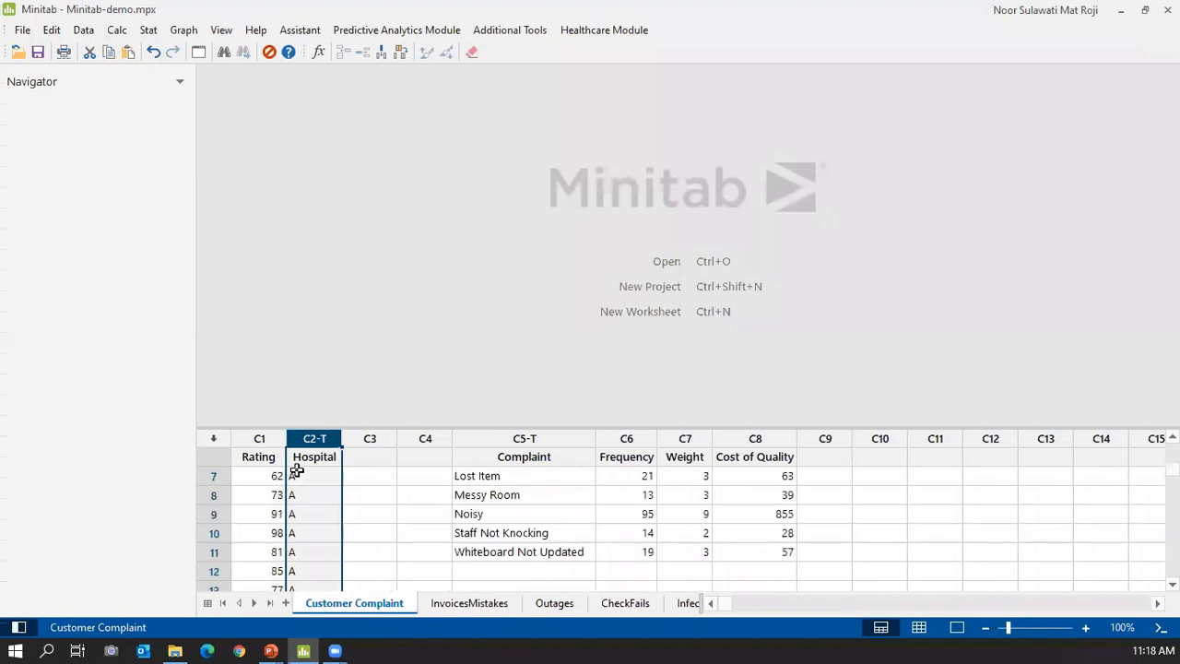
right_click(318, 606)
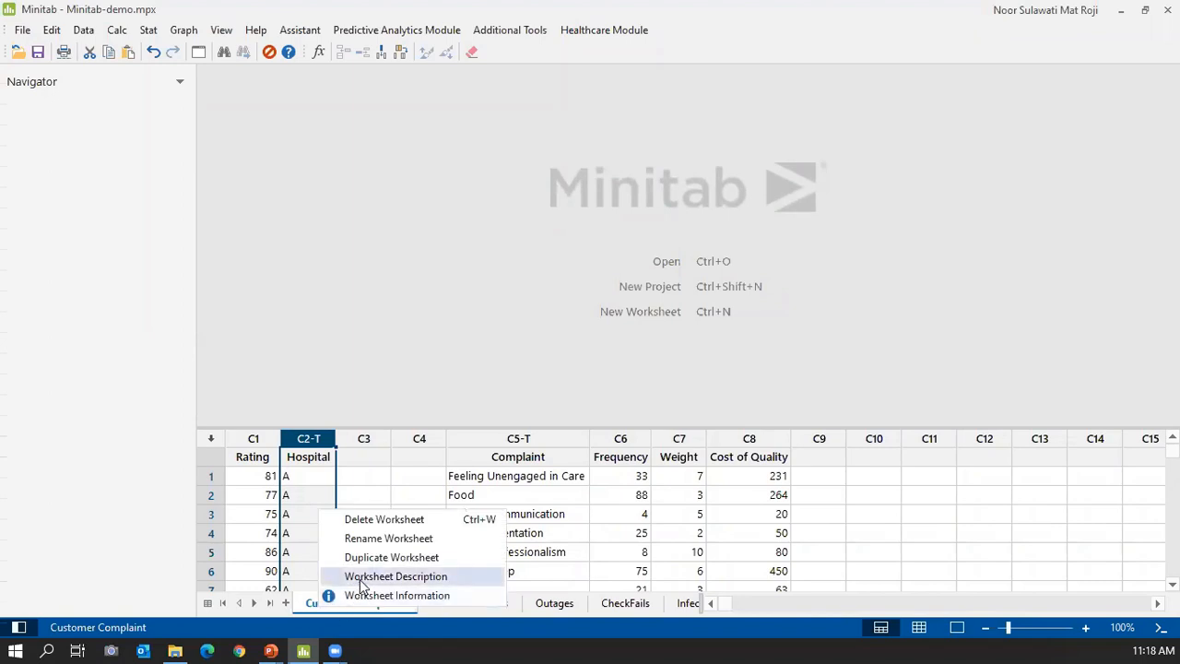
left_click(360, 576)
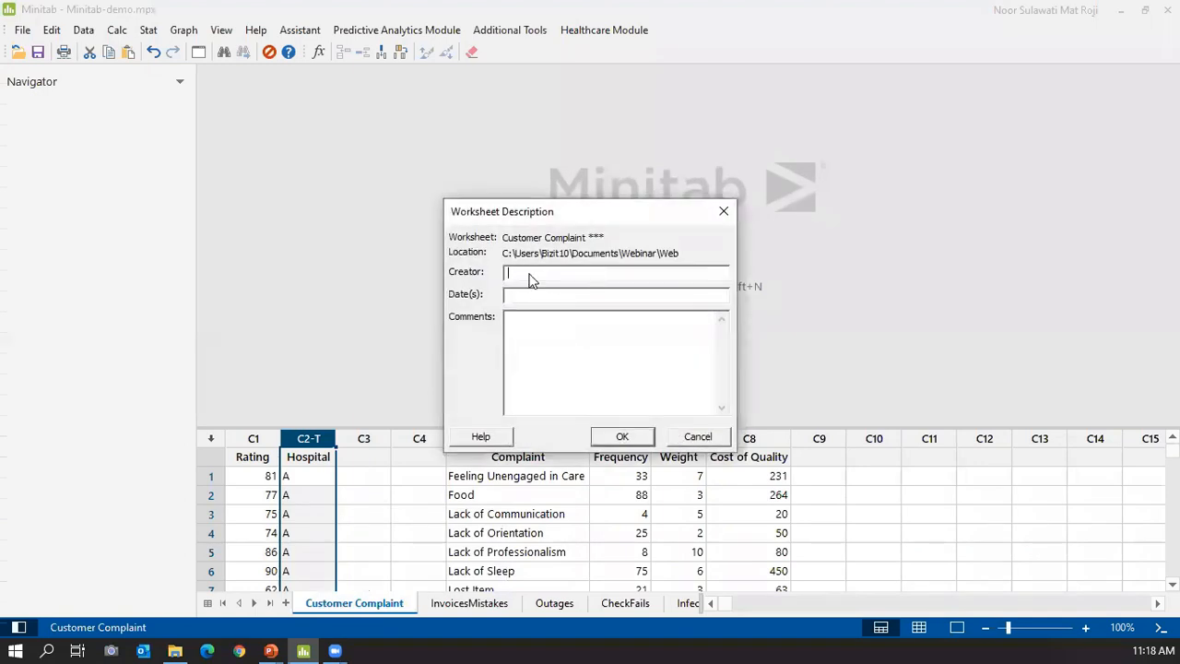
left_click(726, 212)
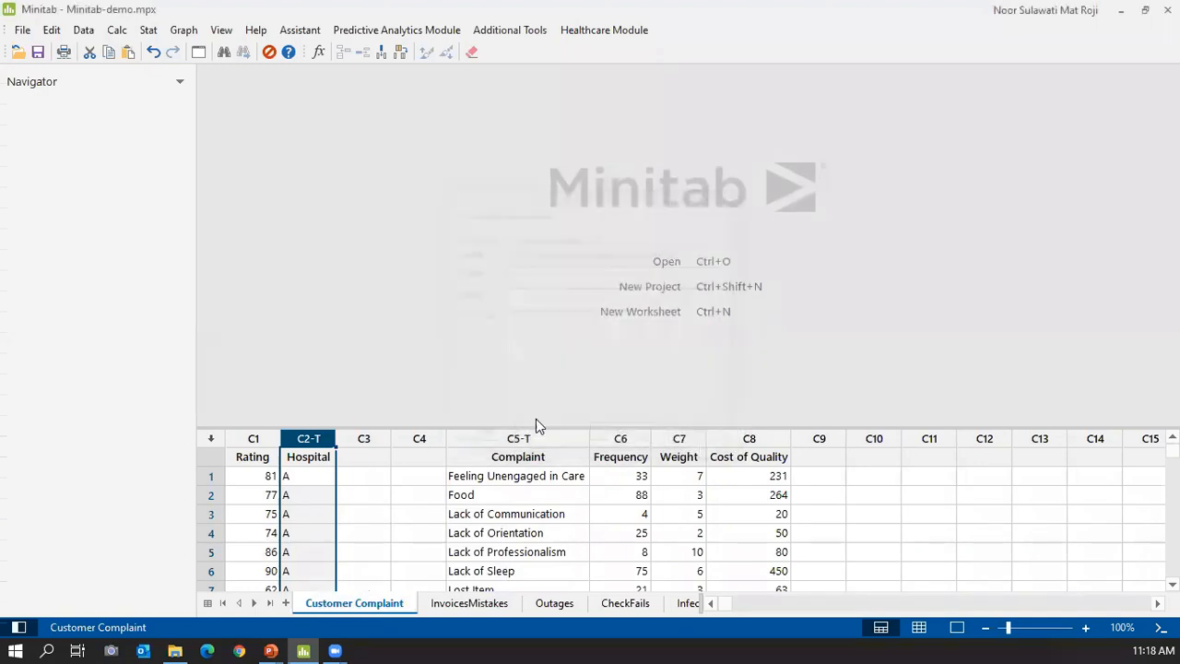
Generate the worksheet information listing for the Customer Complaint worksheet.
right_click(368, 609)
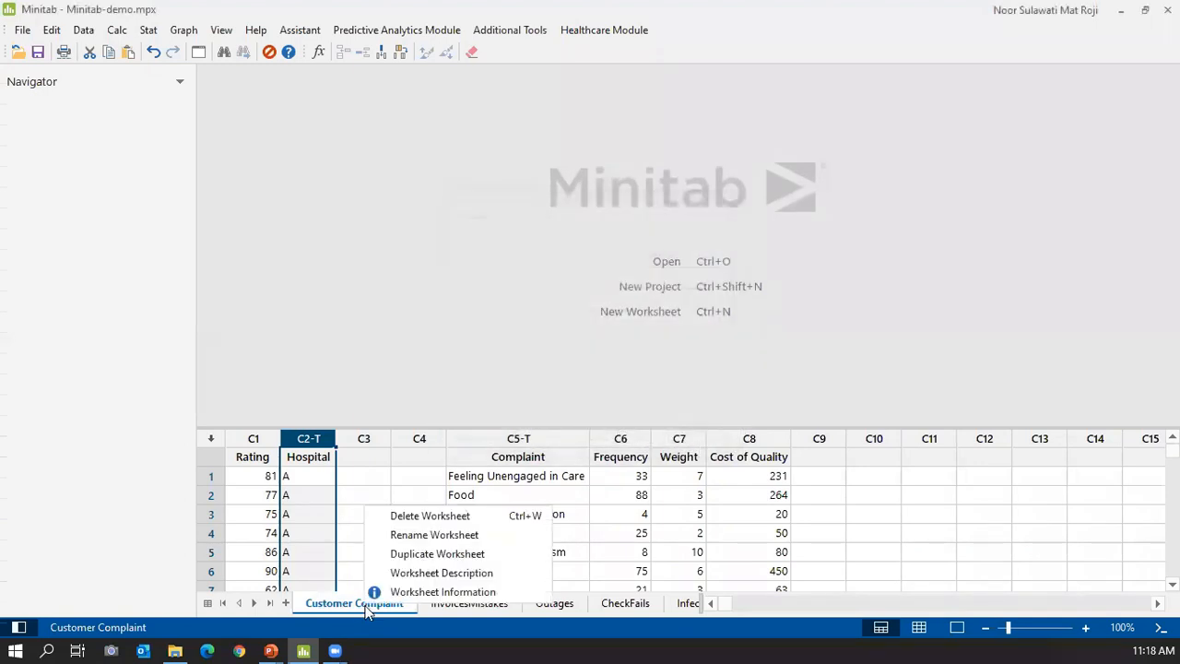
left_click(414, 593)
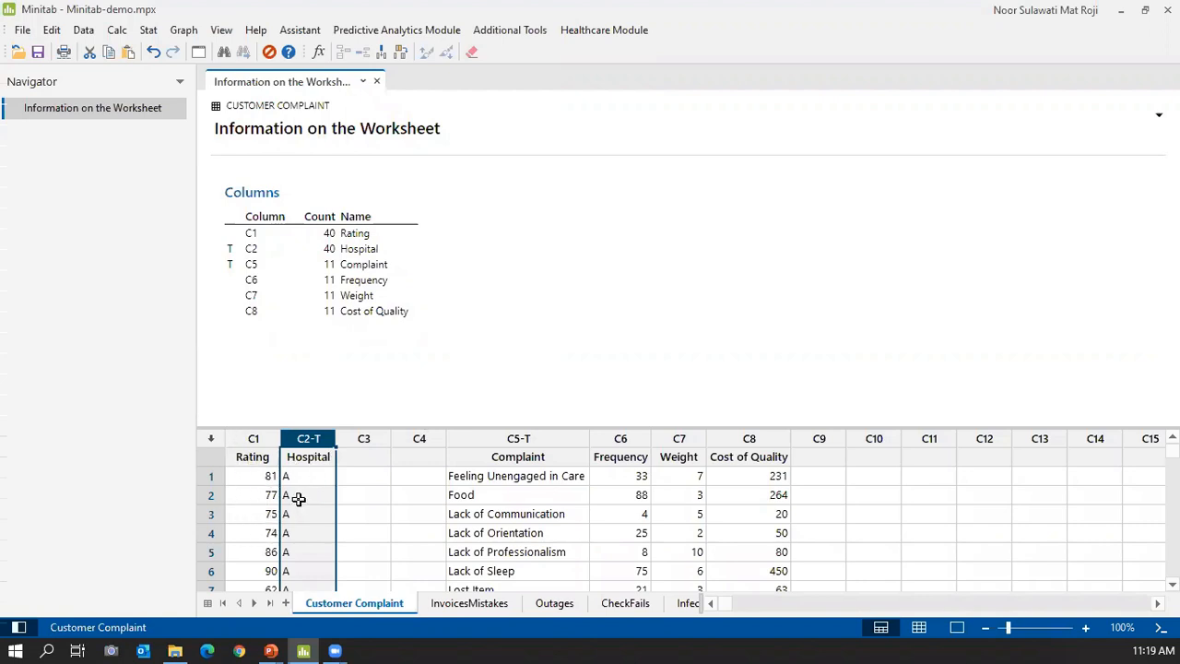
Create a One Y, With Groups boxplot of Rating with Hospital as the categorical grouping variable.
left_click(184, 29)
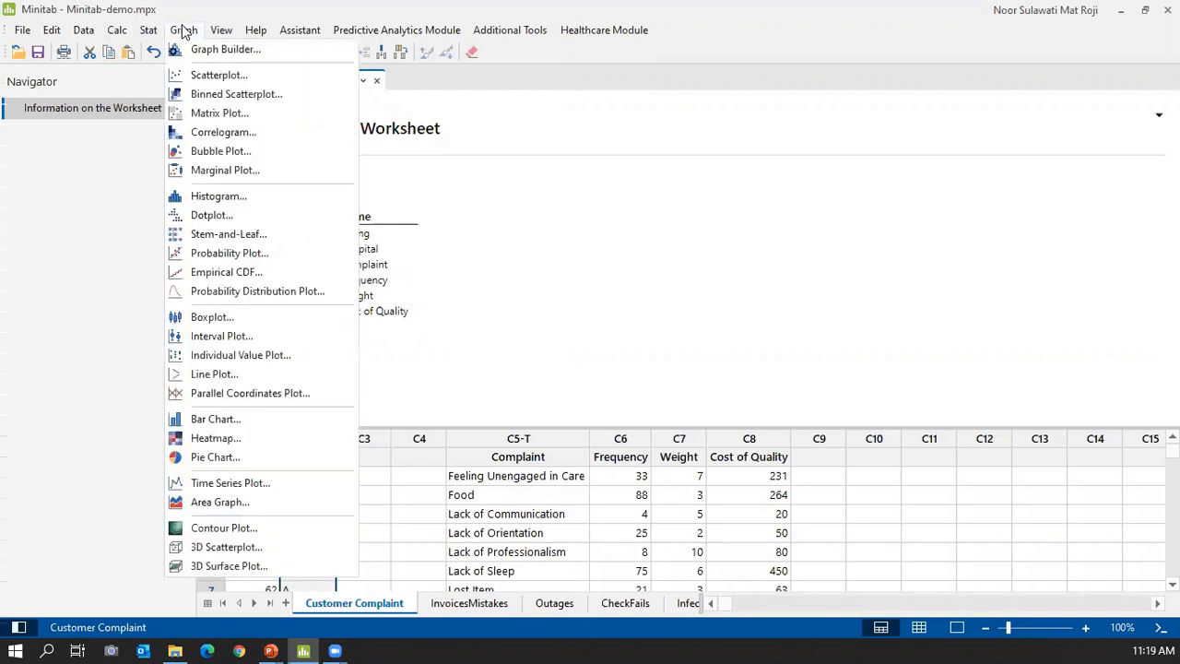
left_click(213, 317)
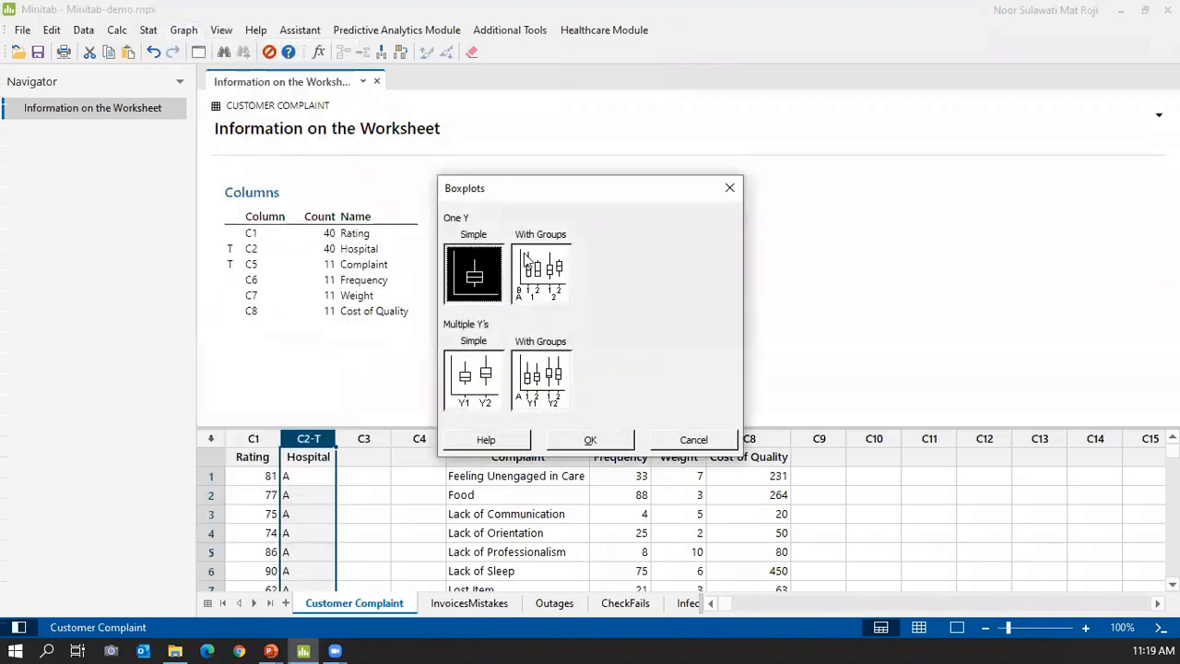
left_click(540, 275)
left_click(591, 438)
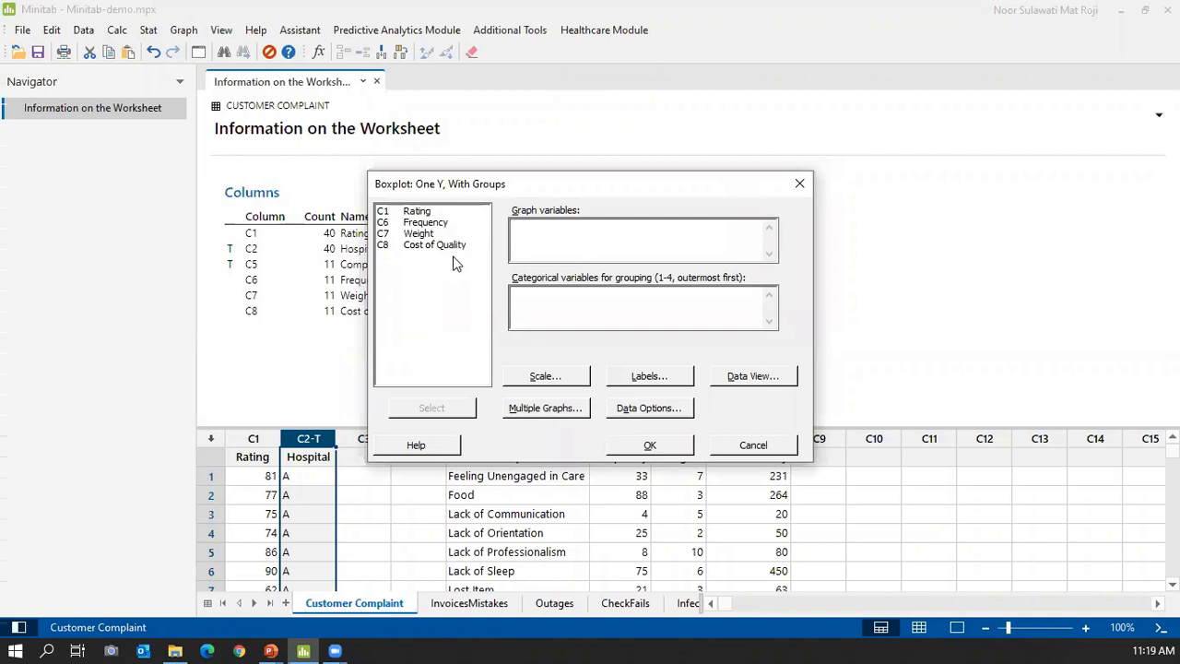
left_click(419, 212)
double_click(419, 212)
left_click(560, 294)
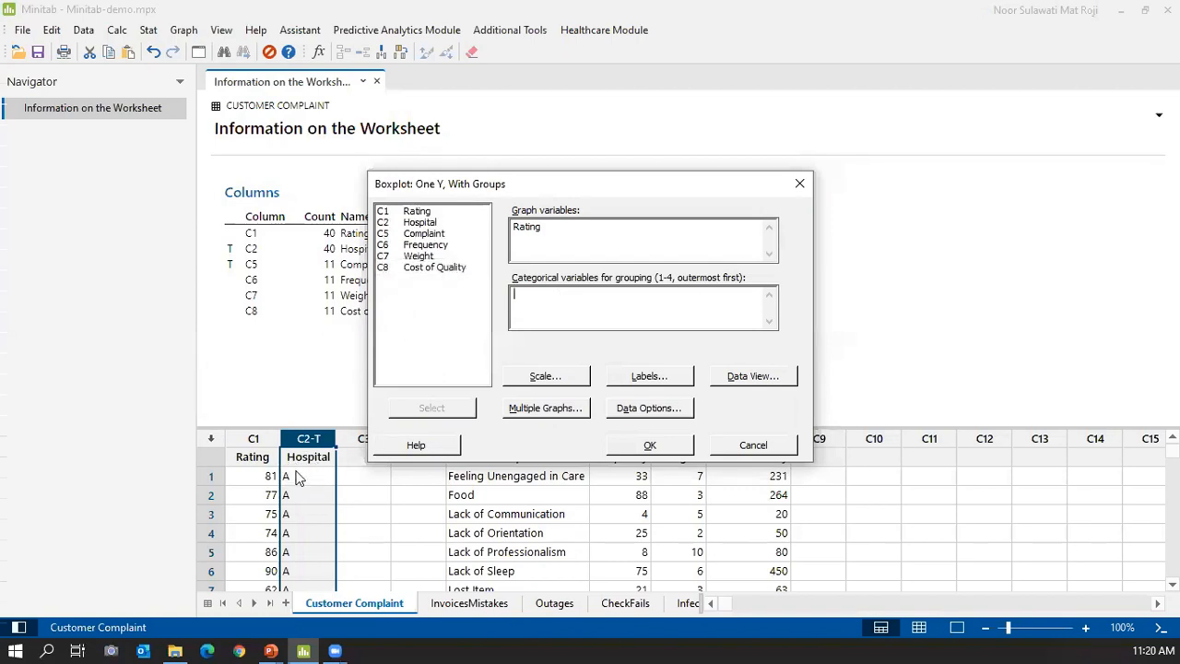
left_click(424, 223)
double_click(424, 223)
left_click(665, 446)
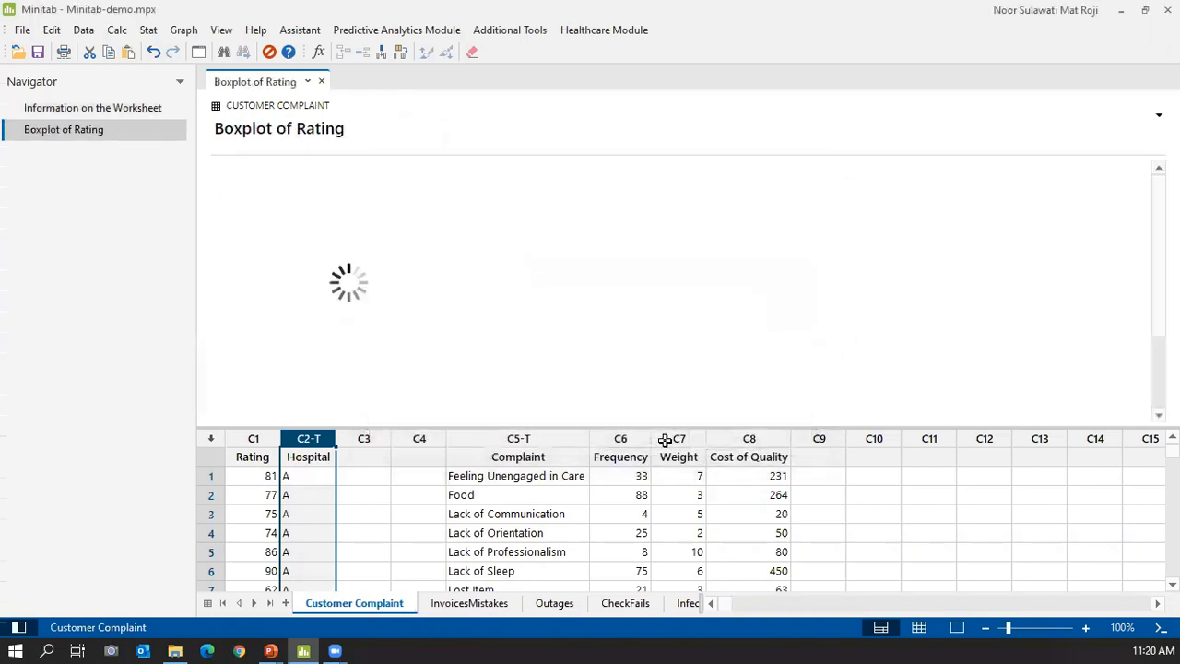
scroll(765, 265, "down", 3)
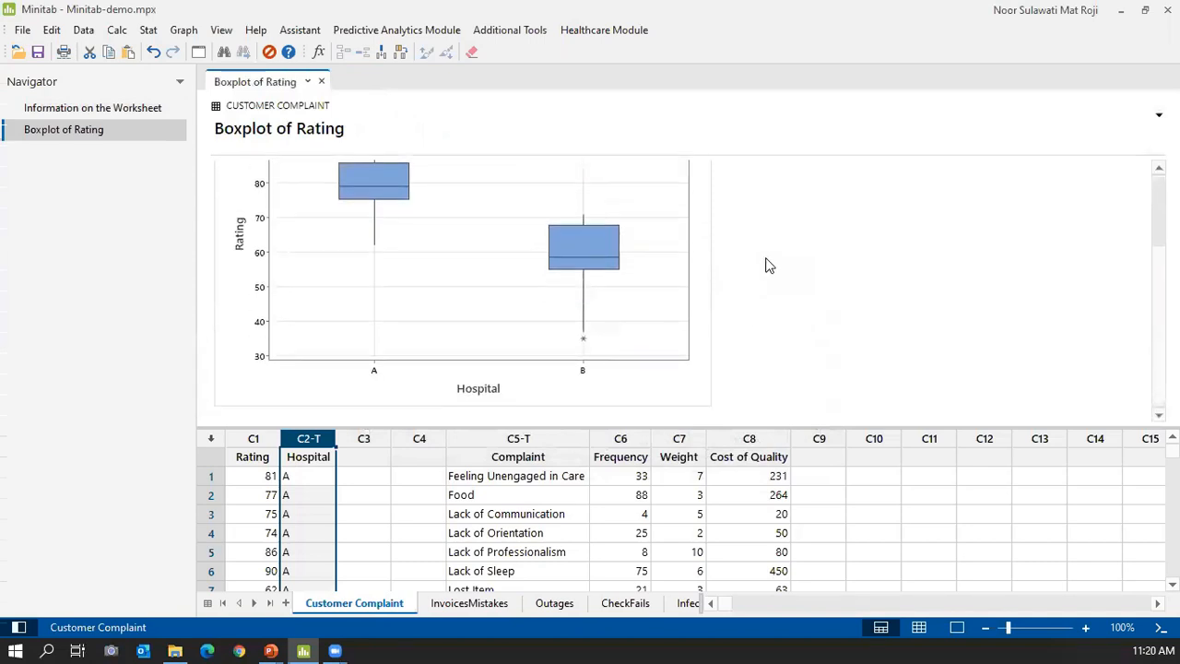
scroll(504, 274, "up", 2)
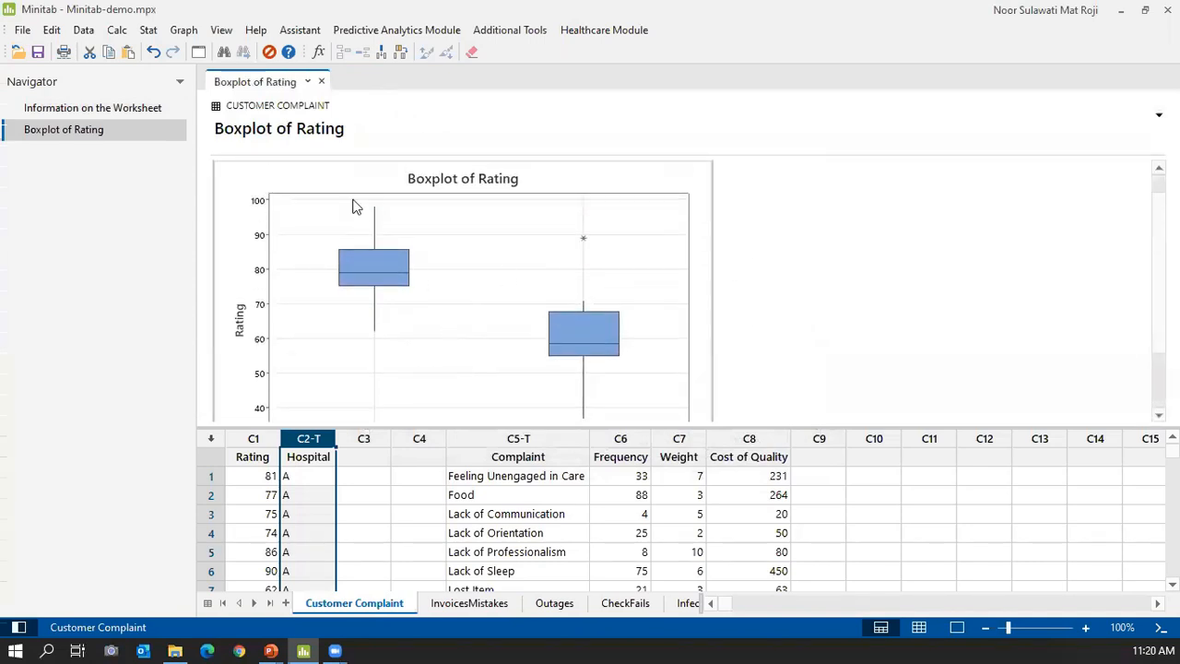
Review the graph and grouping variables in the One Y, With Groups boxplot setup without creating another graph.
left_click(183, 30)
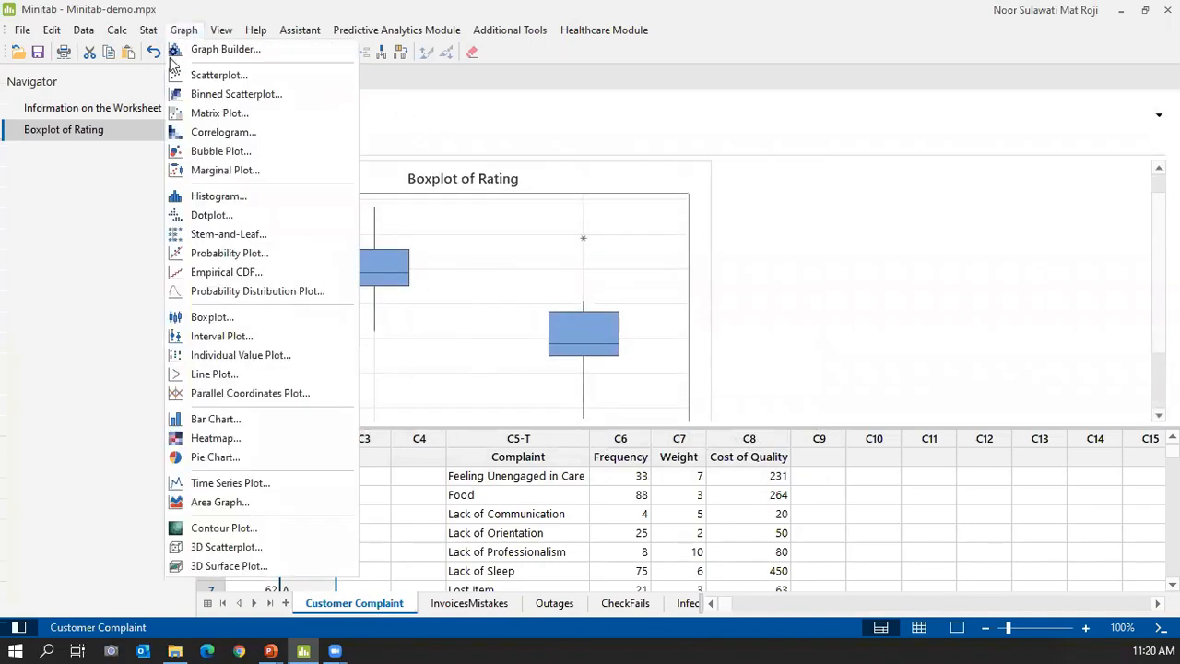
left_click(203, 319)
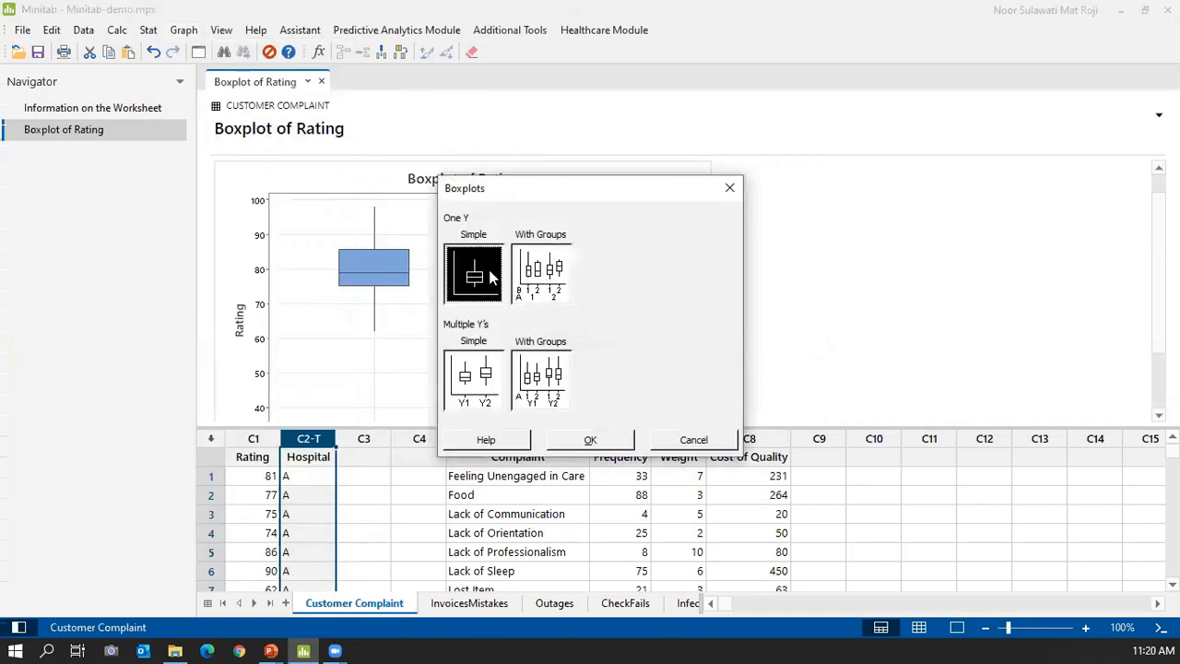
left_click(548, 269)
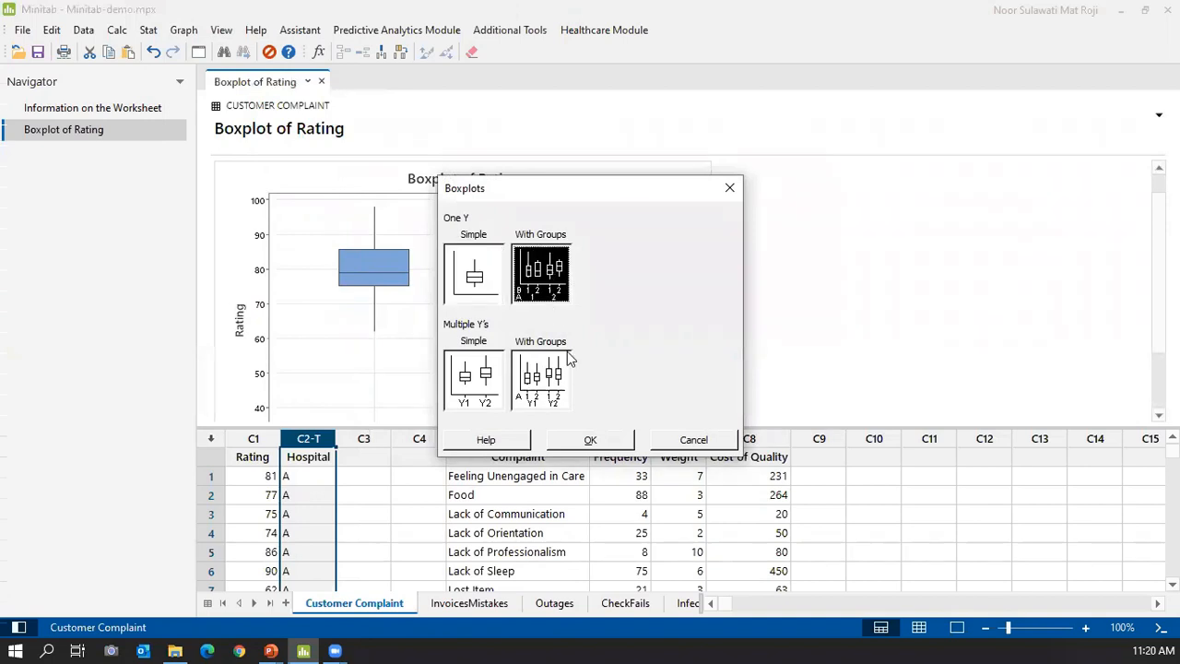
left_click(594, 445)
left_click(549, 229)
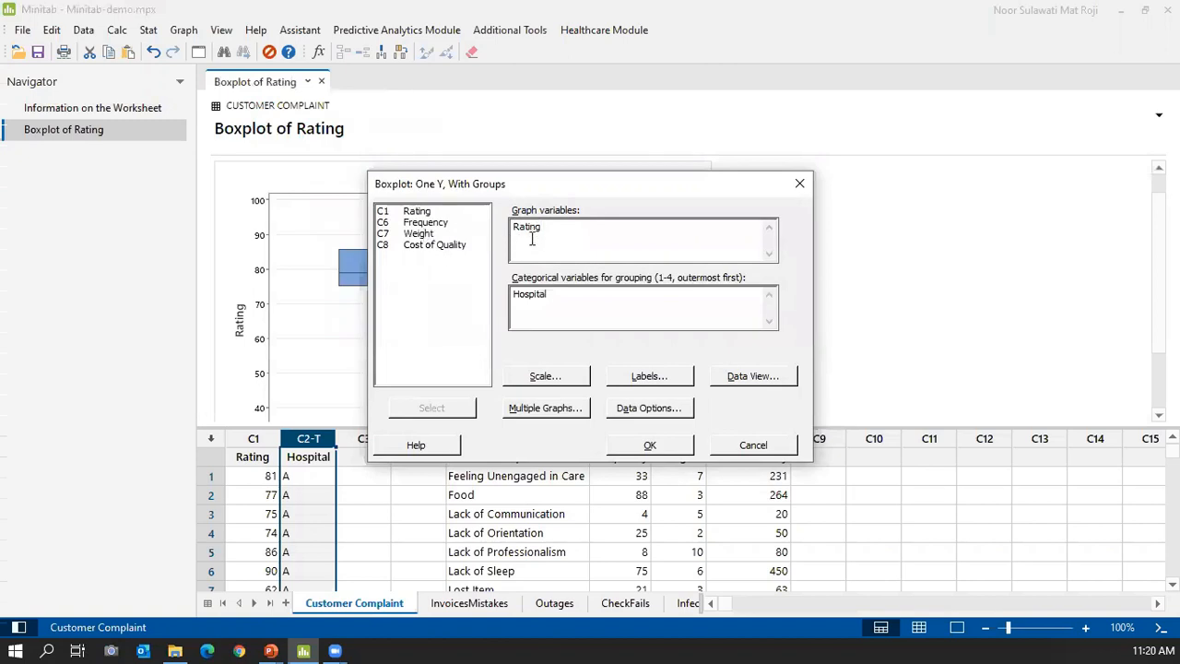
left_click(766, 446)
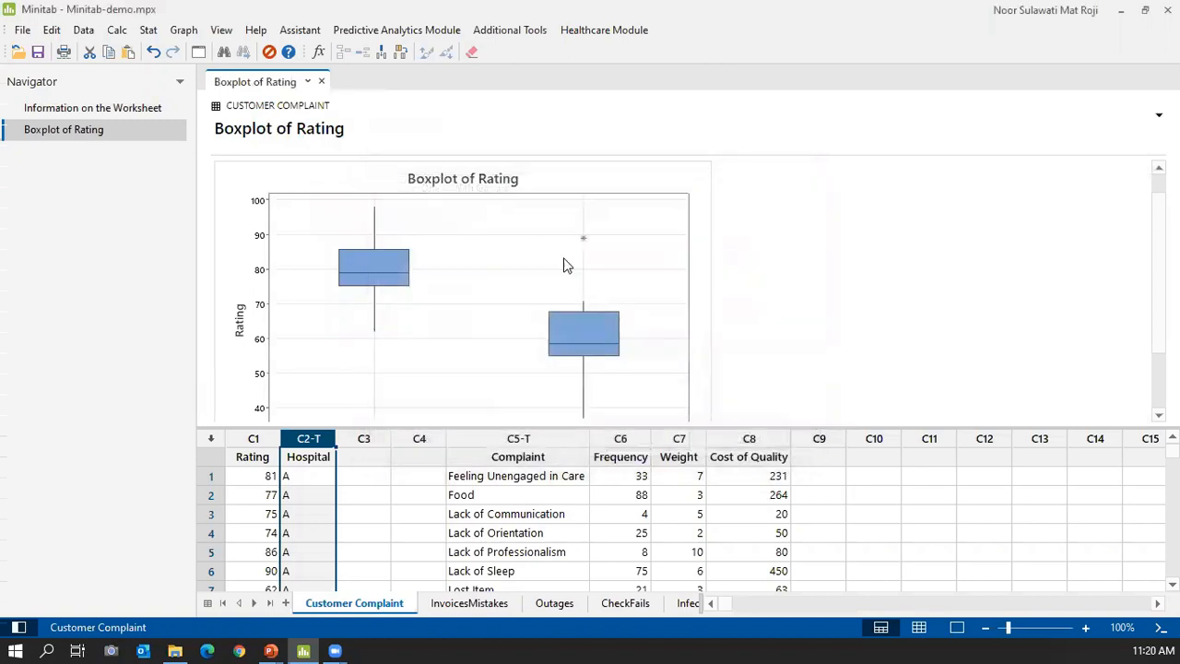
Show only the output and assign the interquartile range boxes' attributes by Hospital, applying the assignments to all data displays.
left_click(958, 629)
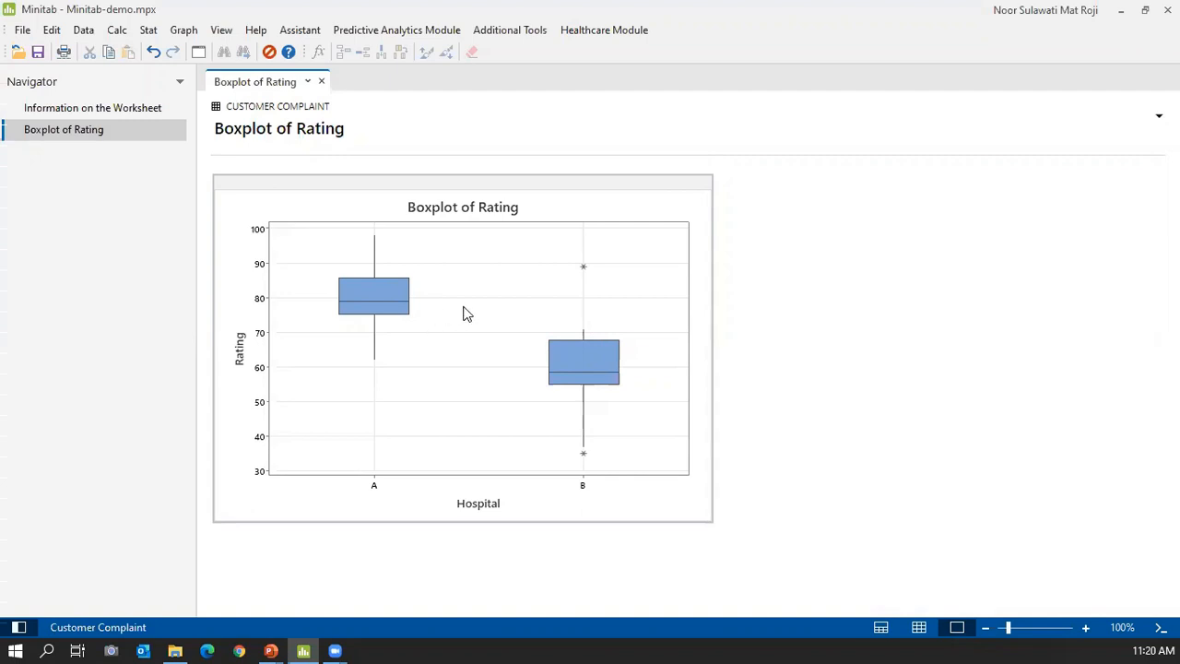
double_click(377, 294)
mouse_move(482, 243)
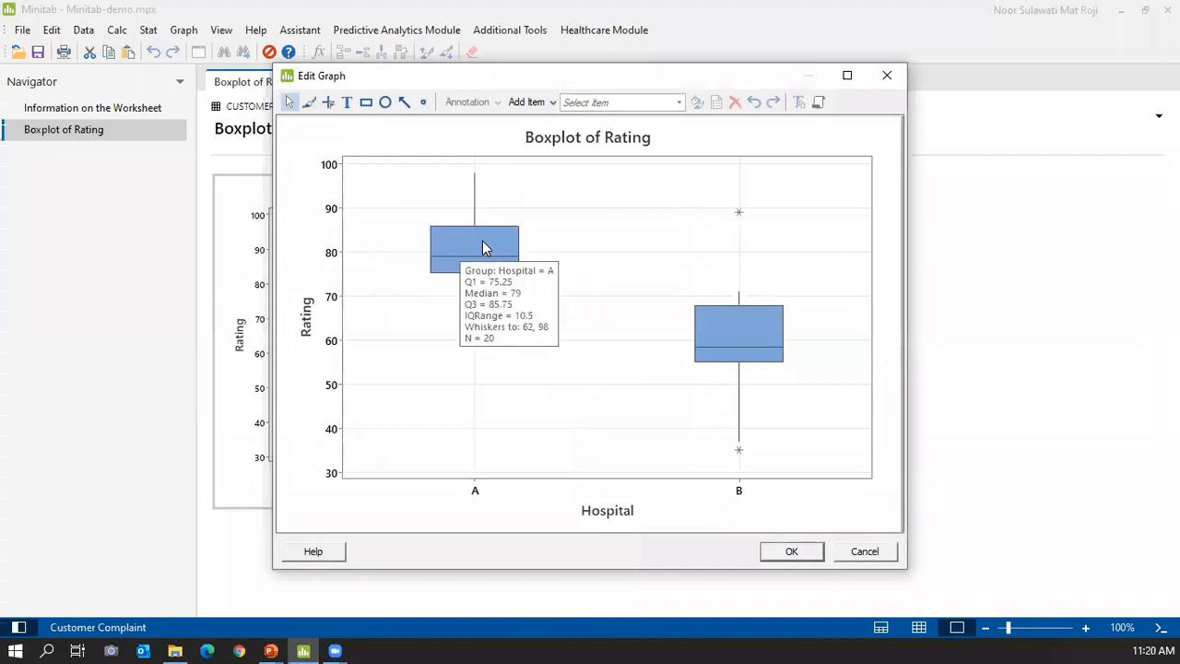
double_click(482, 241)
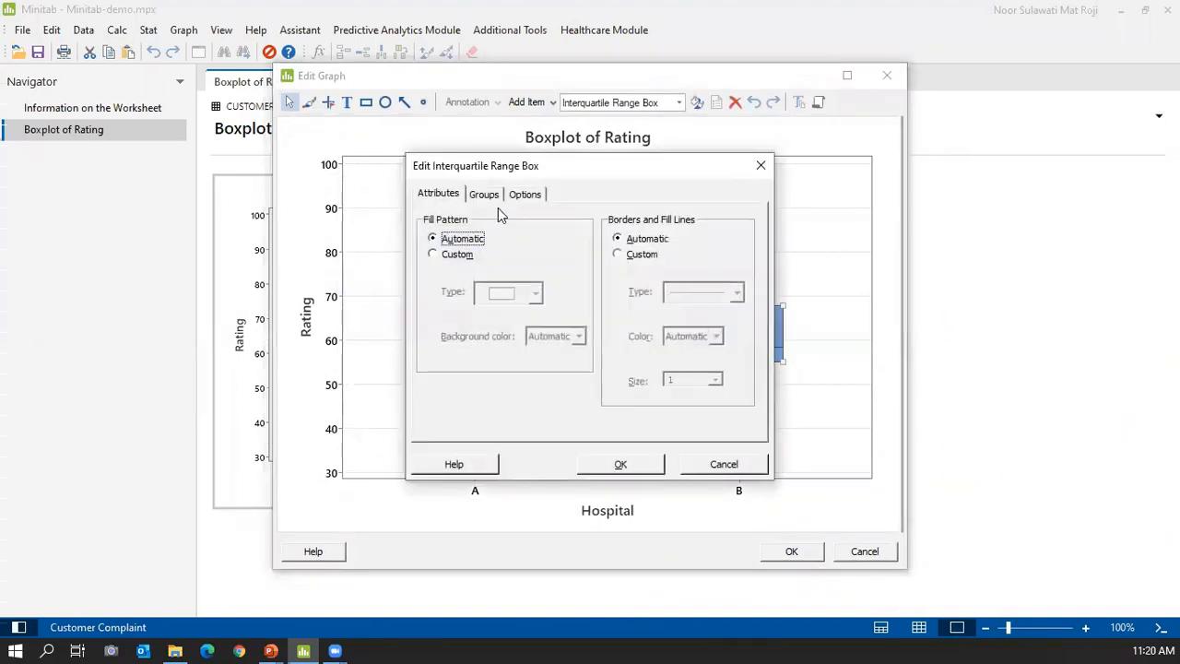
left_click(488, 196)
double_click(467, 223)
left_click(562, 311)
left_click(617, 466)
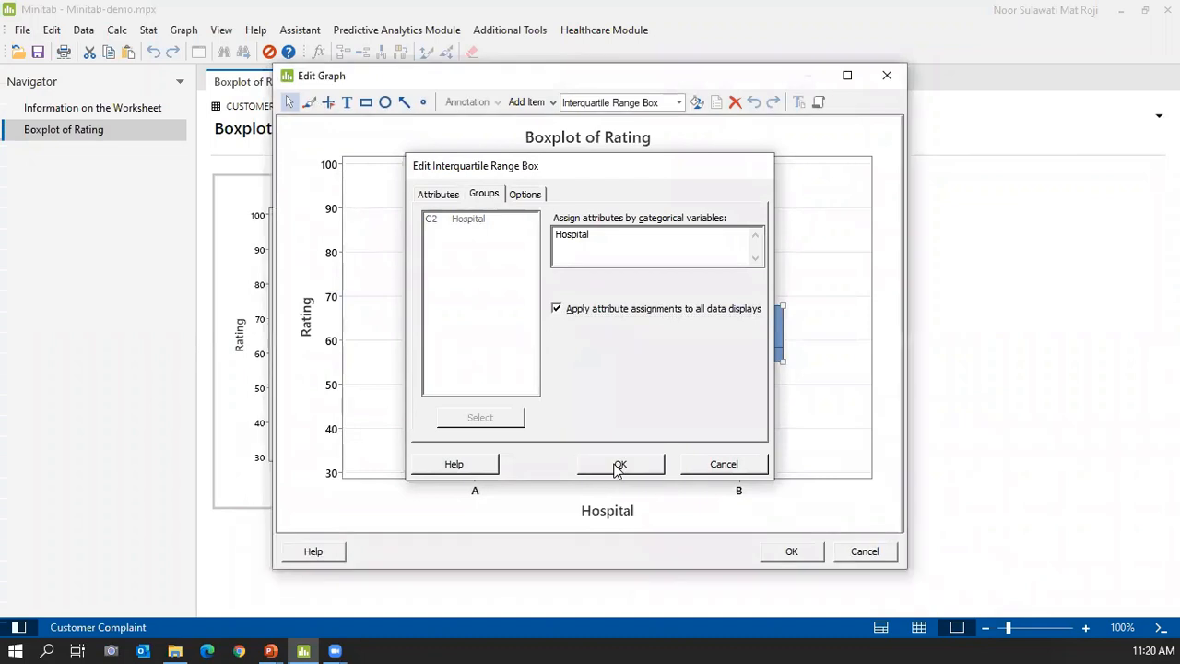
left_click(778, 551)
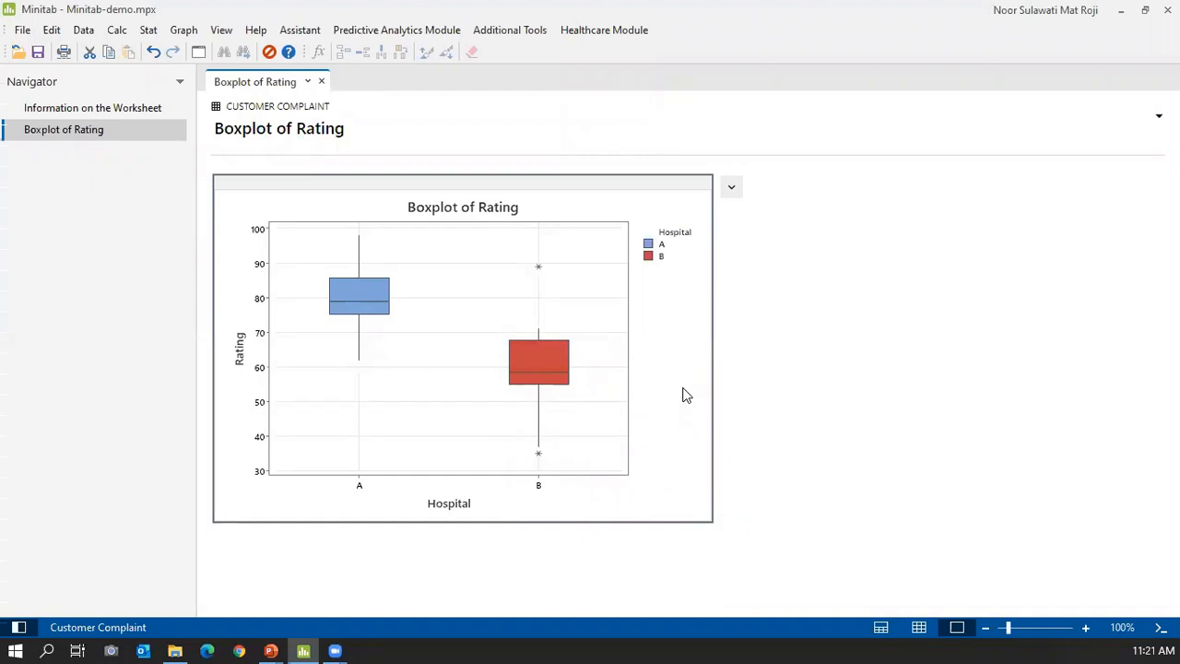
Review the categorical variable assigned to the boxplot's interquartile range boxes, leaving the graph editor without changes.
double_click(452, 253)
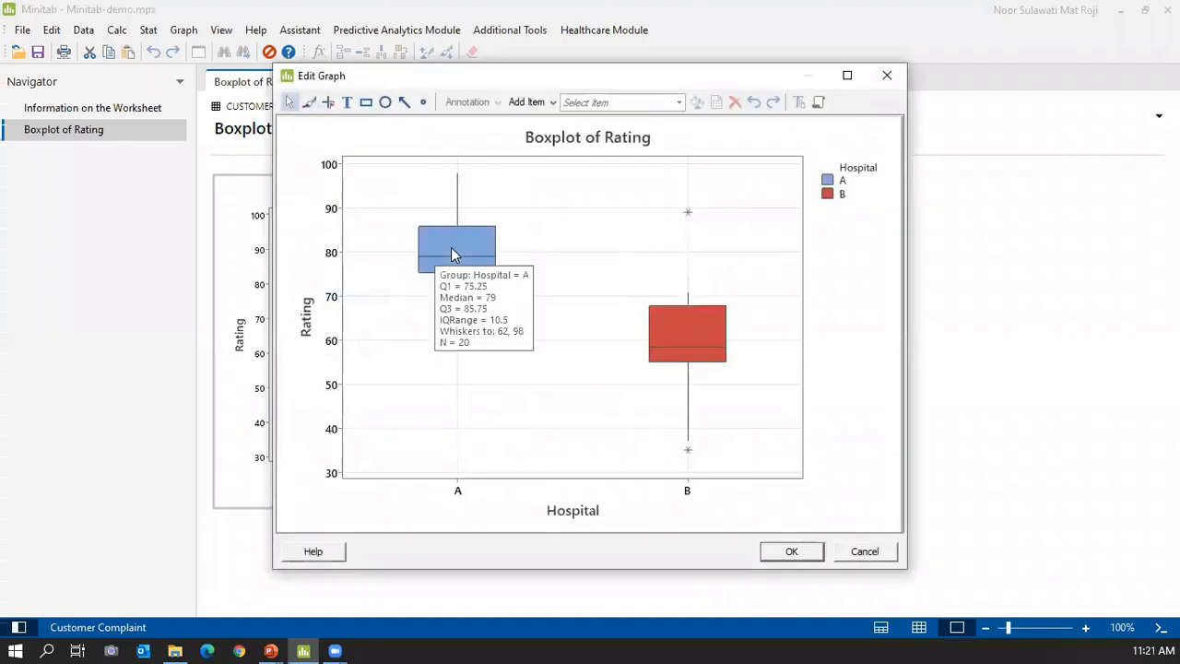
double_click(452, 254)
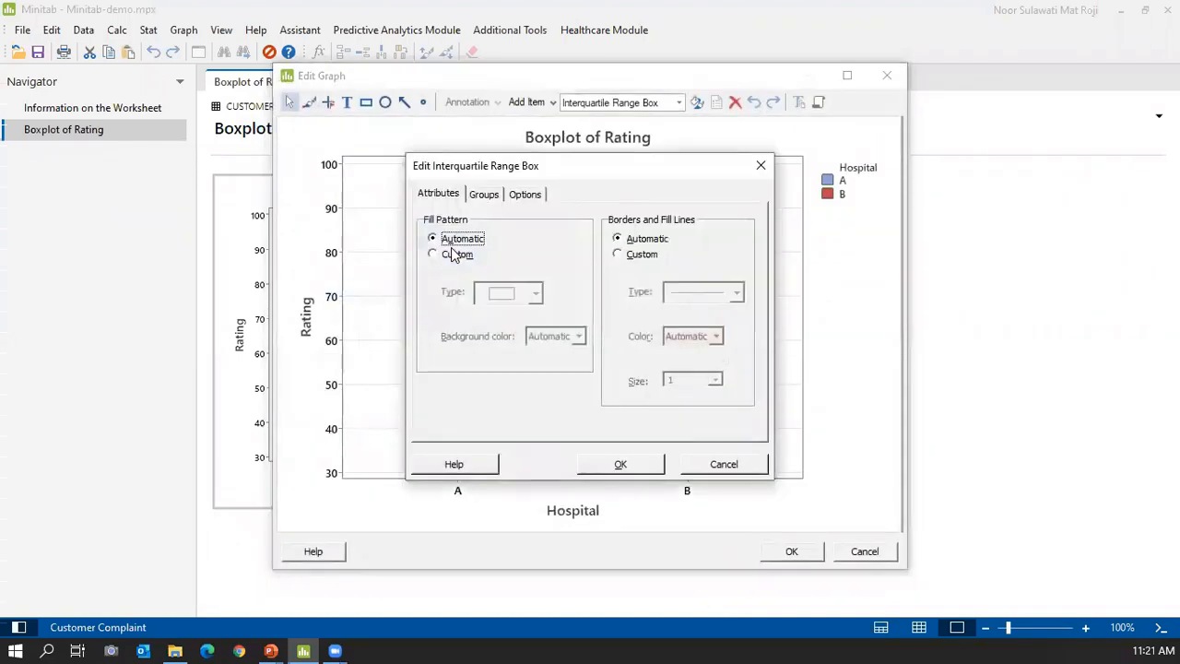
left_click(494, 196)
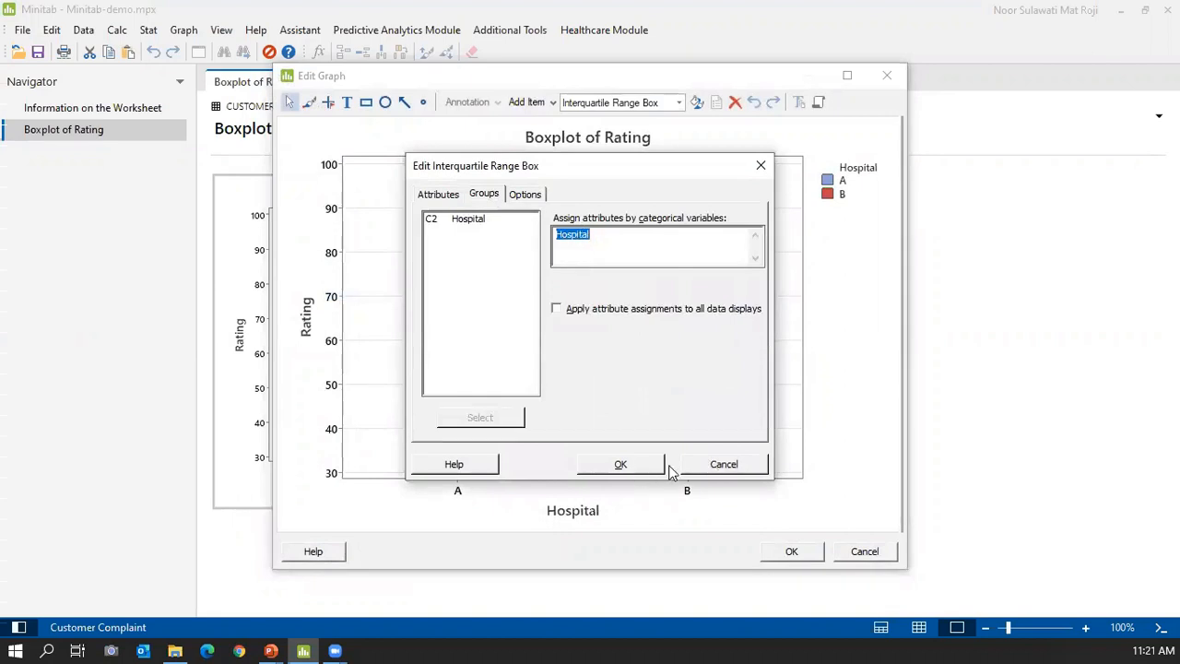
left_click(713, 466)
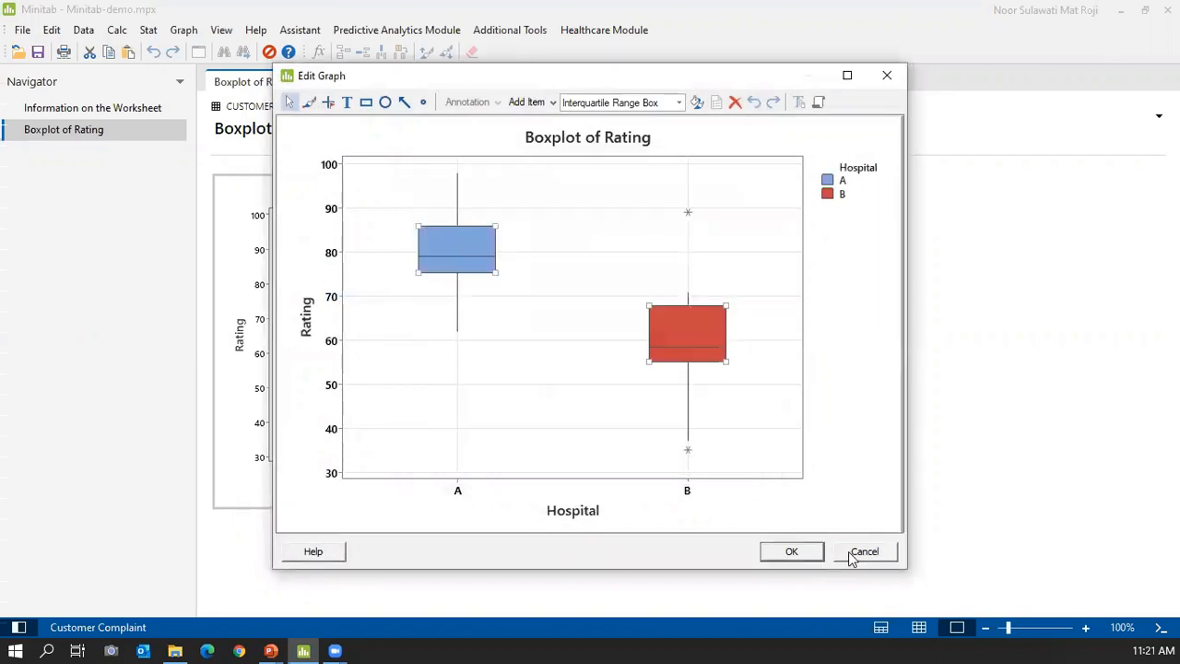
left_click(852, 553)
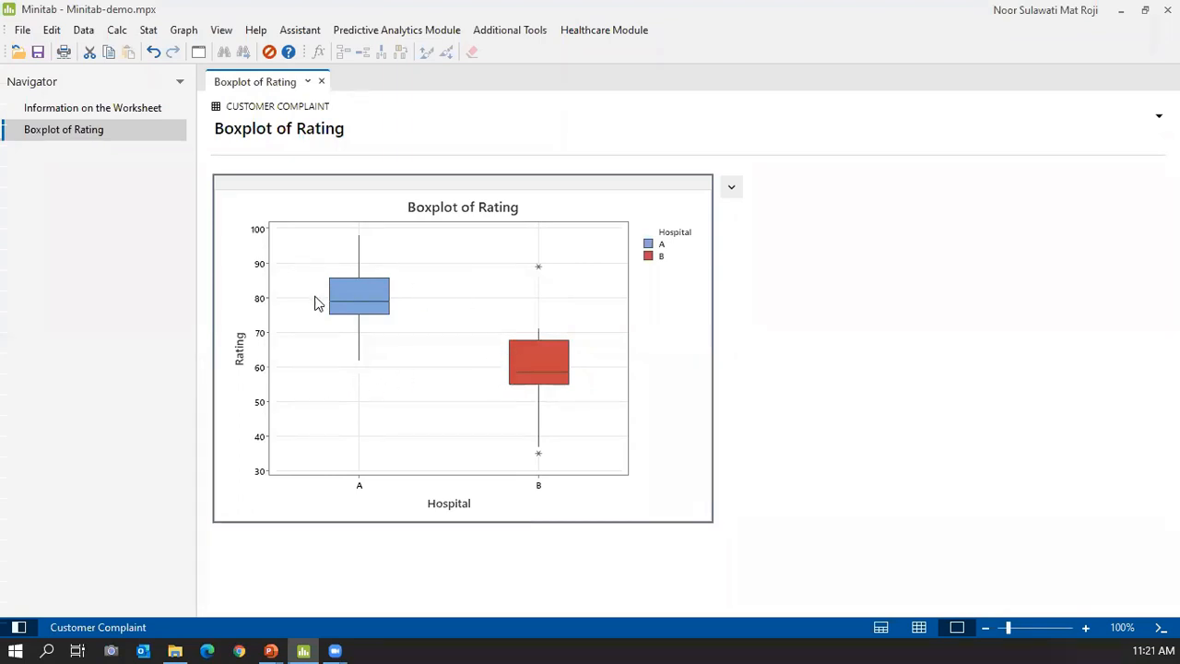
Compare the two hospitals' boxes, check the Graphical Analysis example slide in PowerPoint, and return to Minitab.
mouse_move(345, 306)
mouse_move(550, 376)
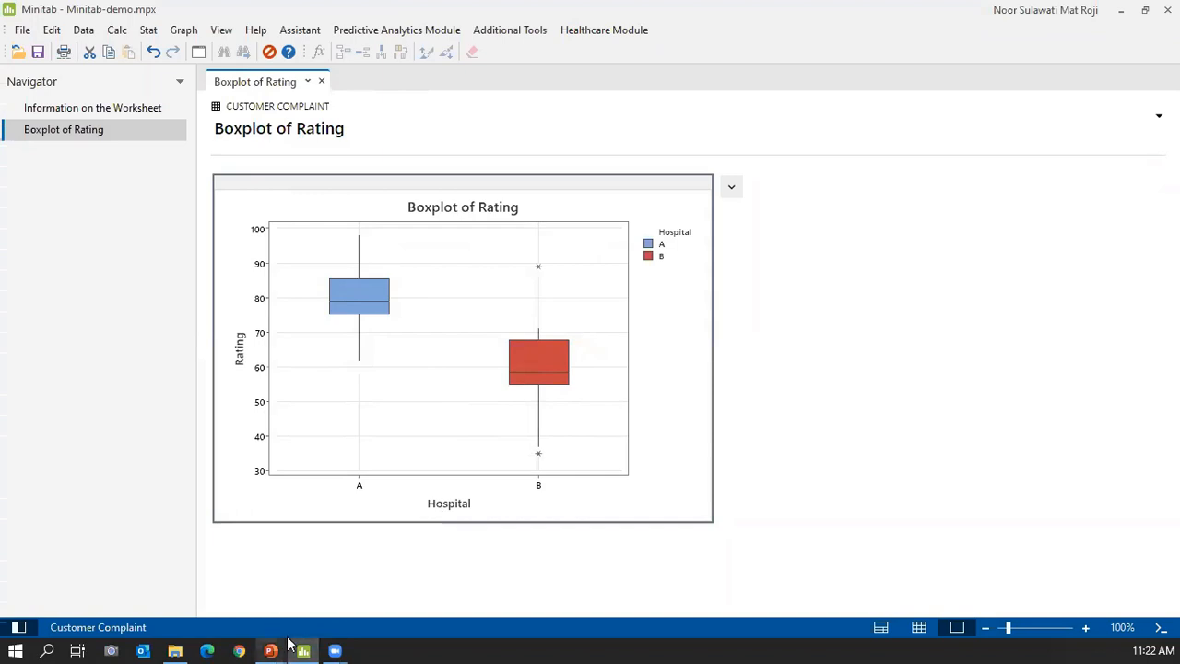
mouse_move(301, 647)
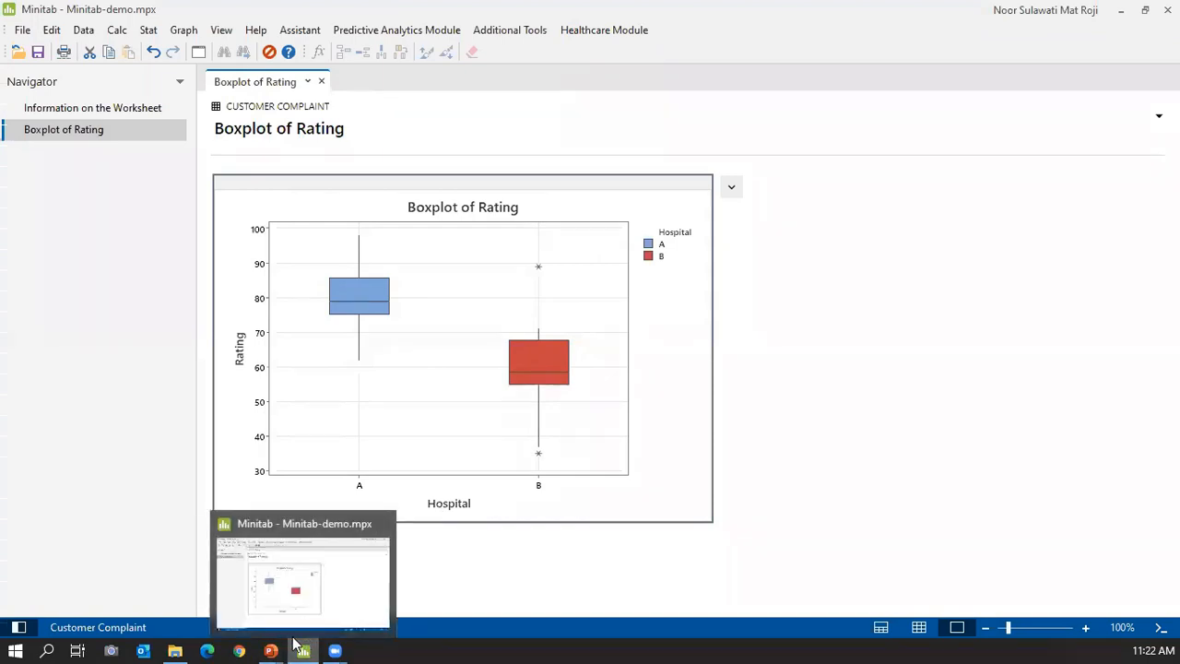
left_click(297, 644)
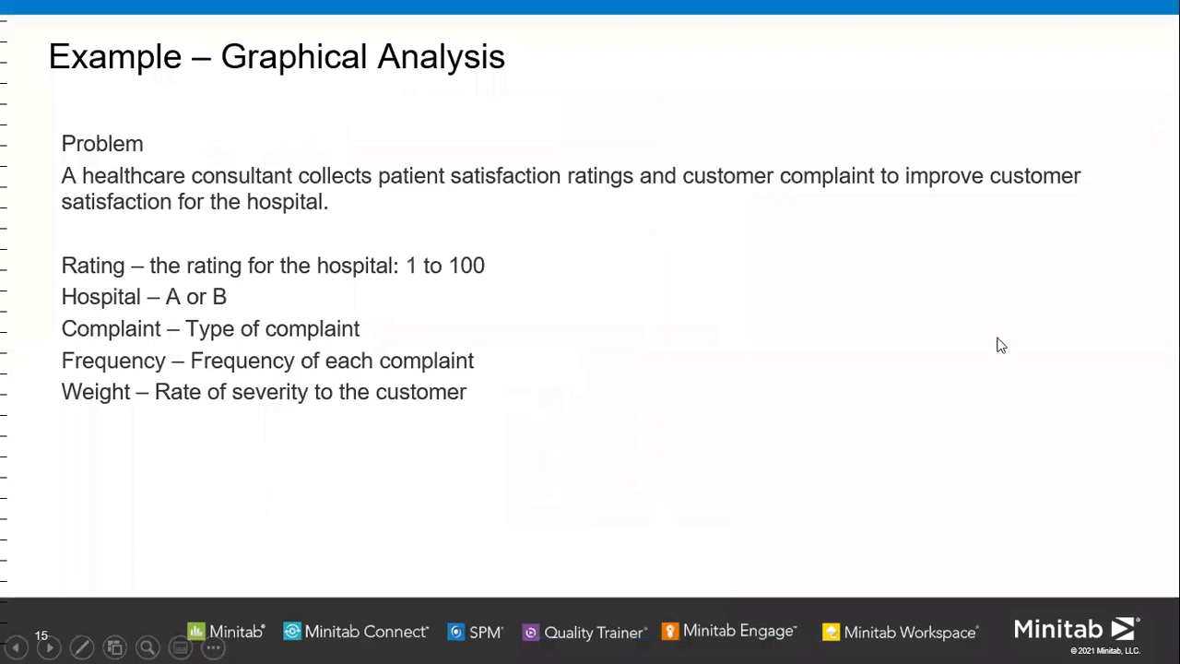
key("alt+Tab")
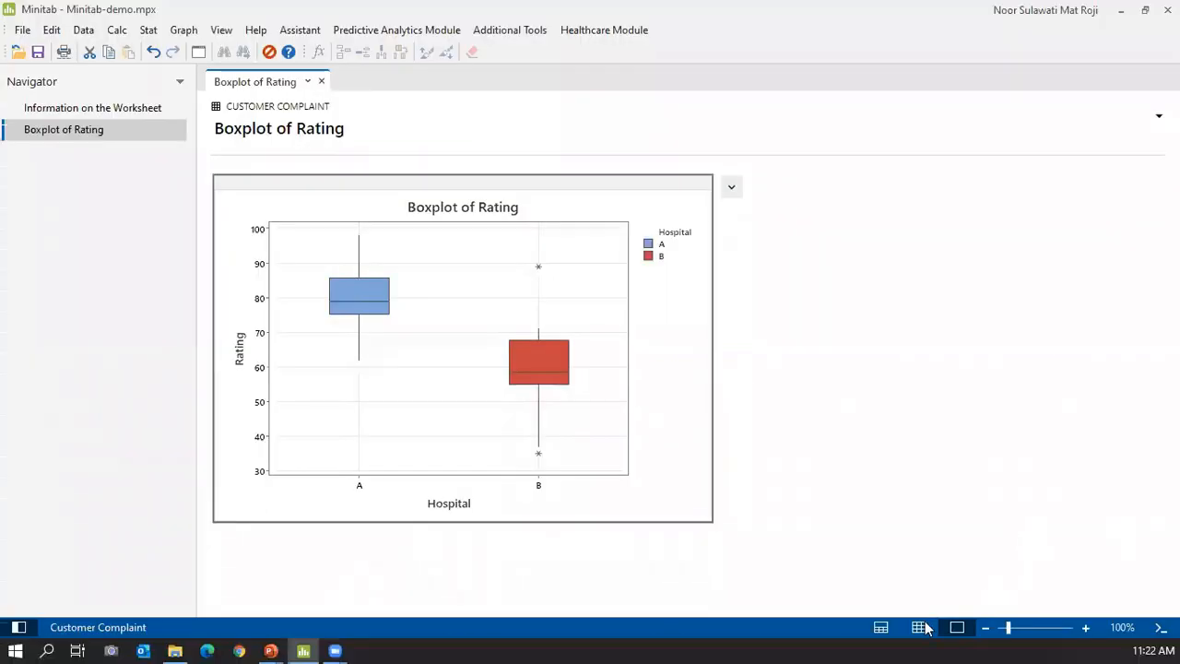
Switch the view to show only the Customer Complaint worksheet data without the output.
left_click(881, 627)
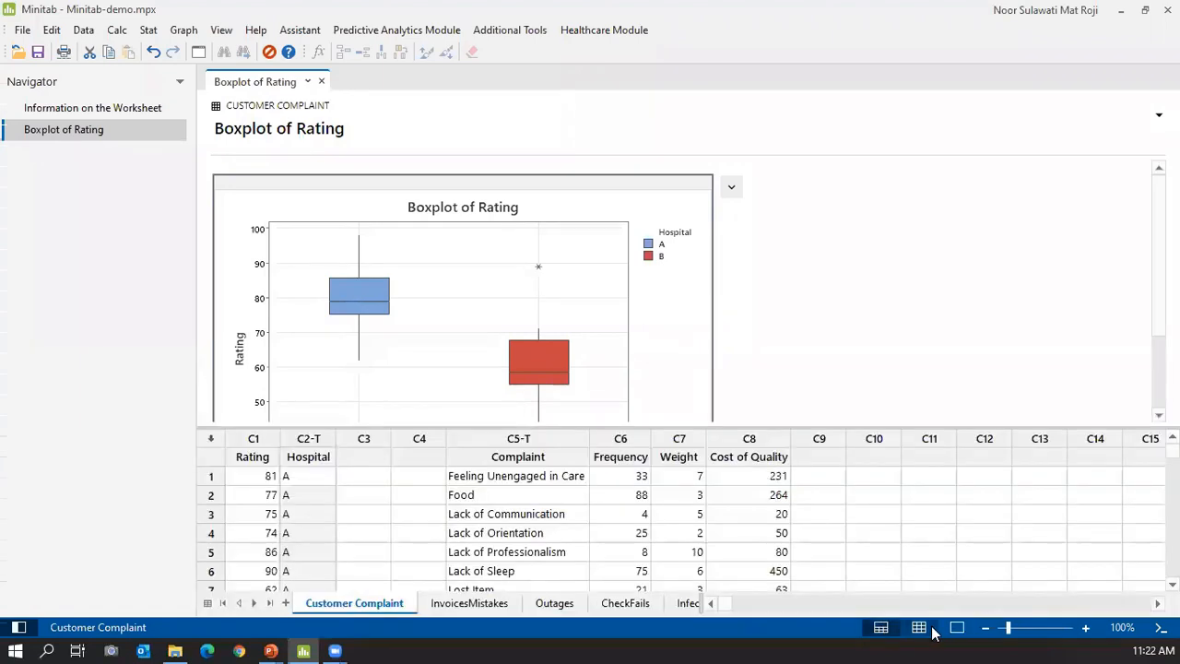
left_click(919, 627)
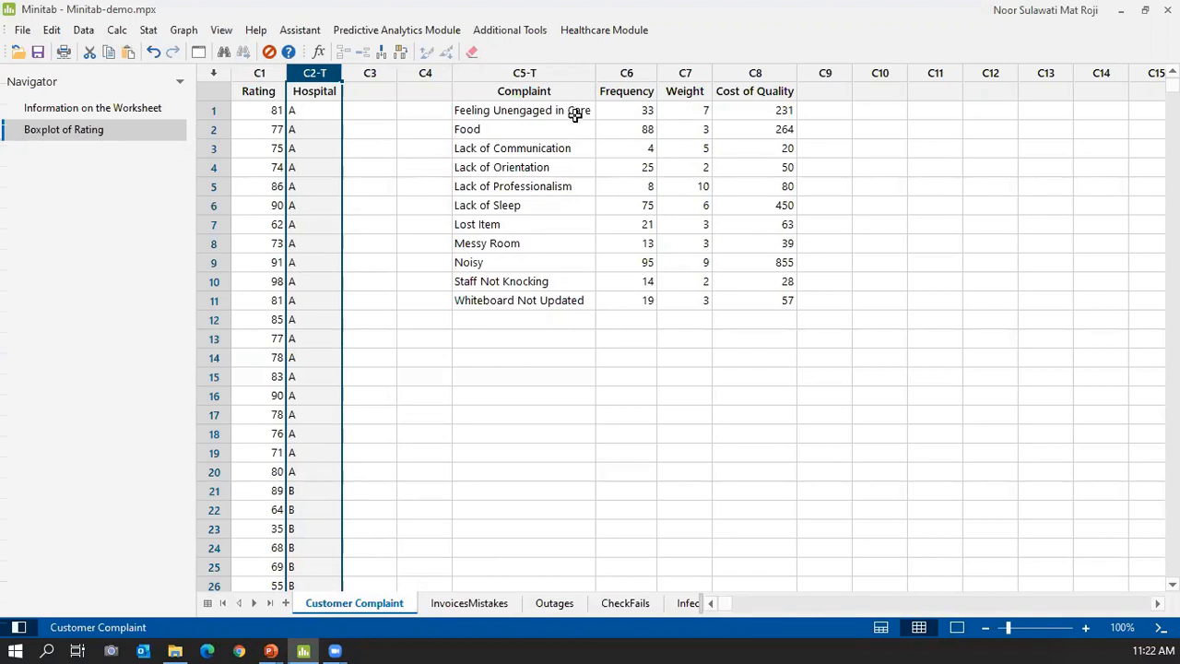
Bring the Boxplot of Rating output back into view together with the Customer Complaint worksheet.
left_click(553, 335)
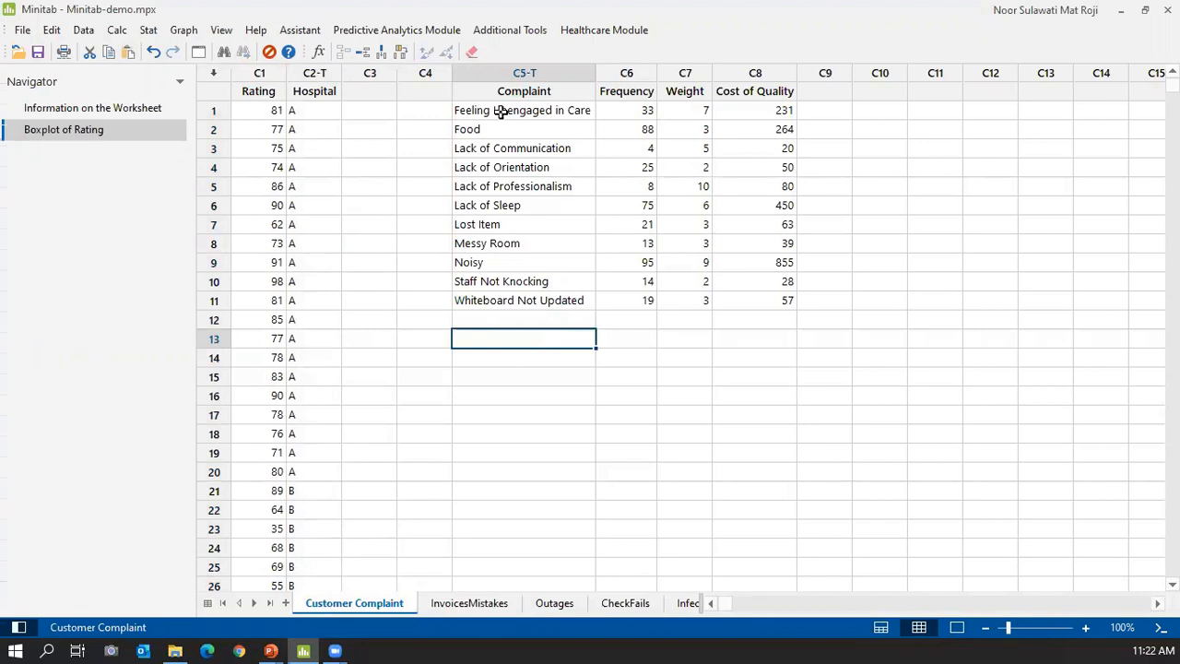
left_click(500, 112)
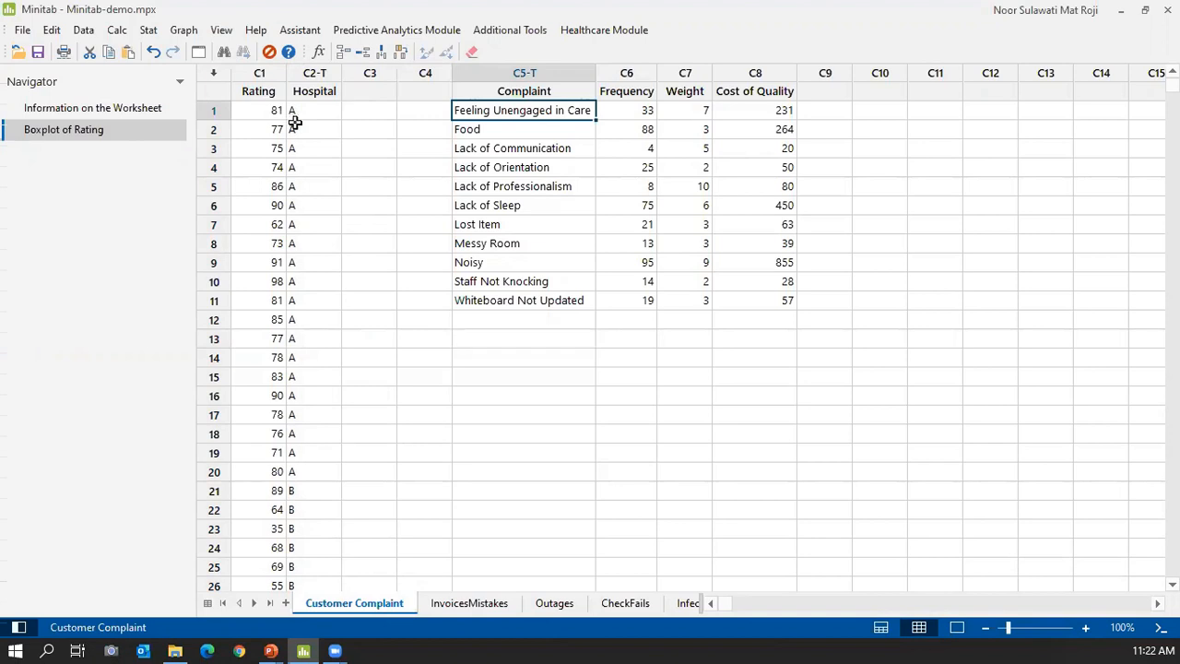
left_click(95, 129)
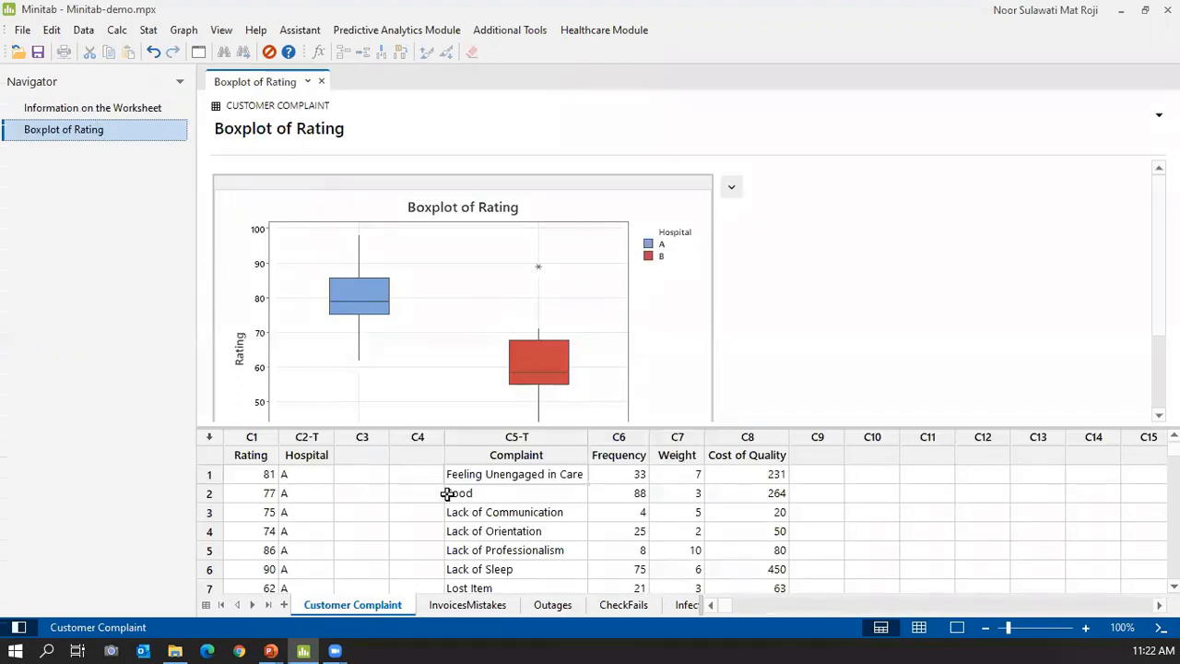
Examine the entries in the Complaint column together with their Frequency, Weight and Cost of Quality values.
left_click(474, 458)
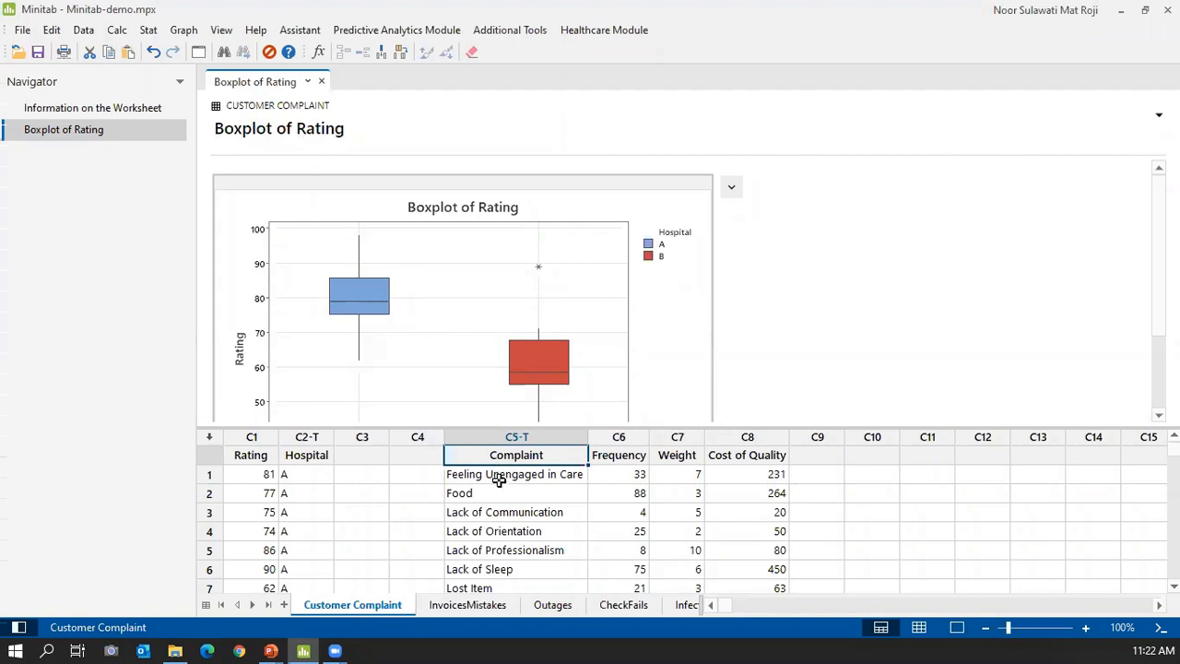
left_click(498, 479)
left_click(496, 494)
left_click(496, 515)
left_click(496, 547)
left_click(472, 489)
left_click(479, 512)
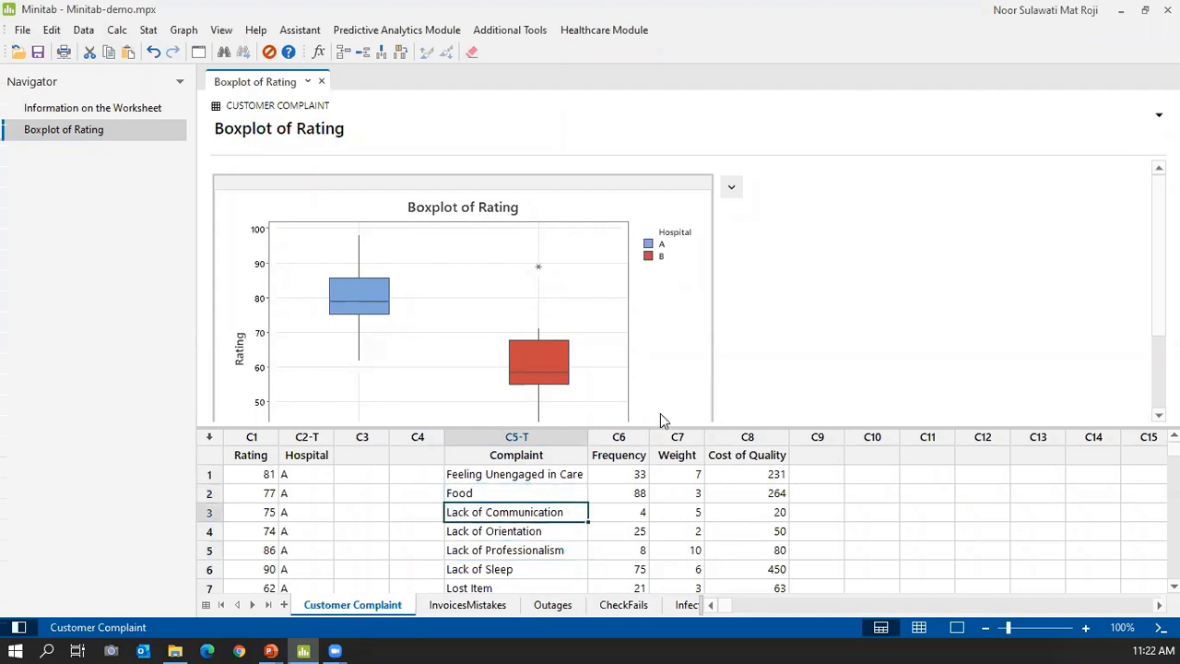
left_click(615, 473)
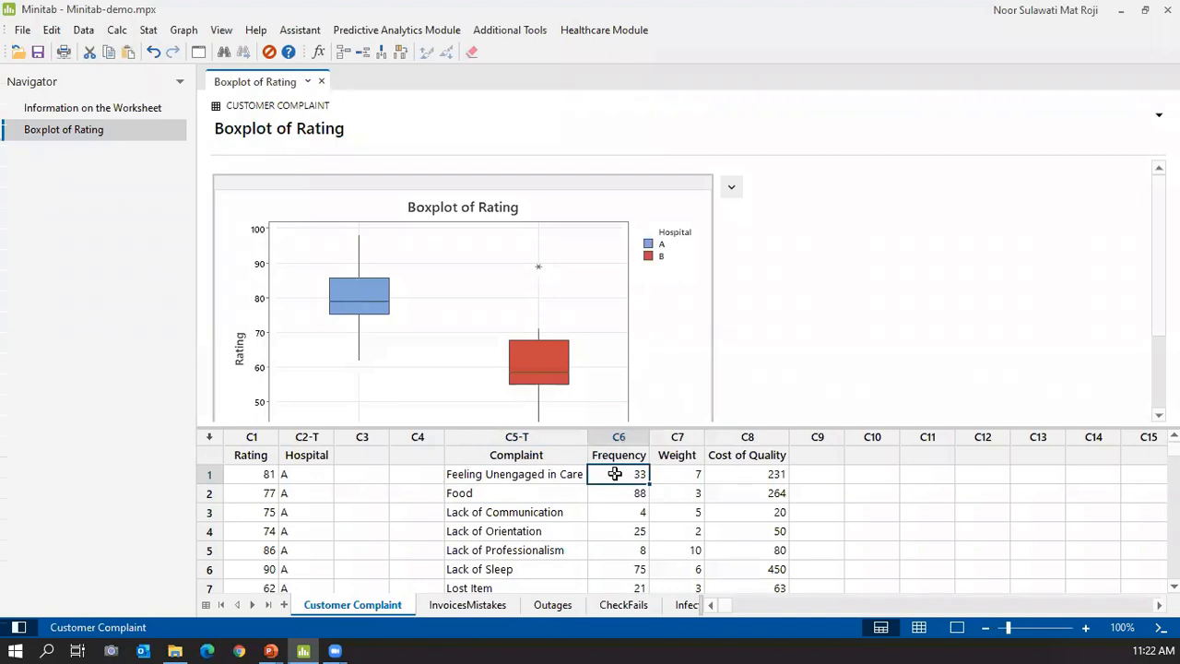
left_click(536, 476)
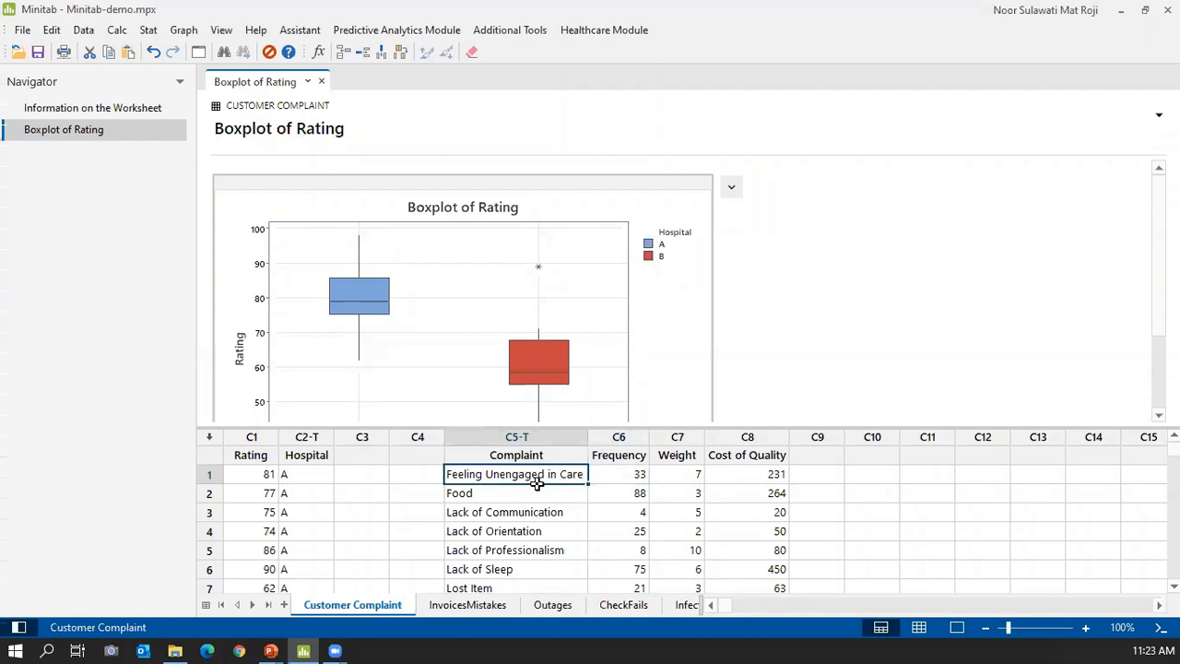
left_click(668, 472)
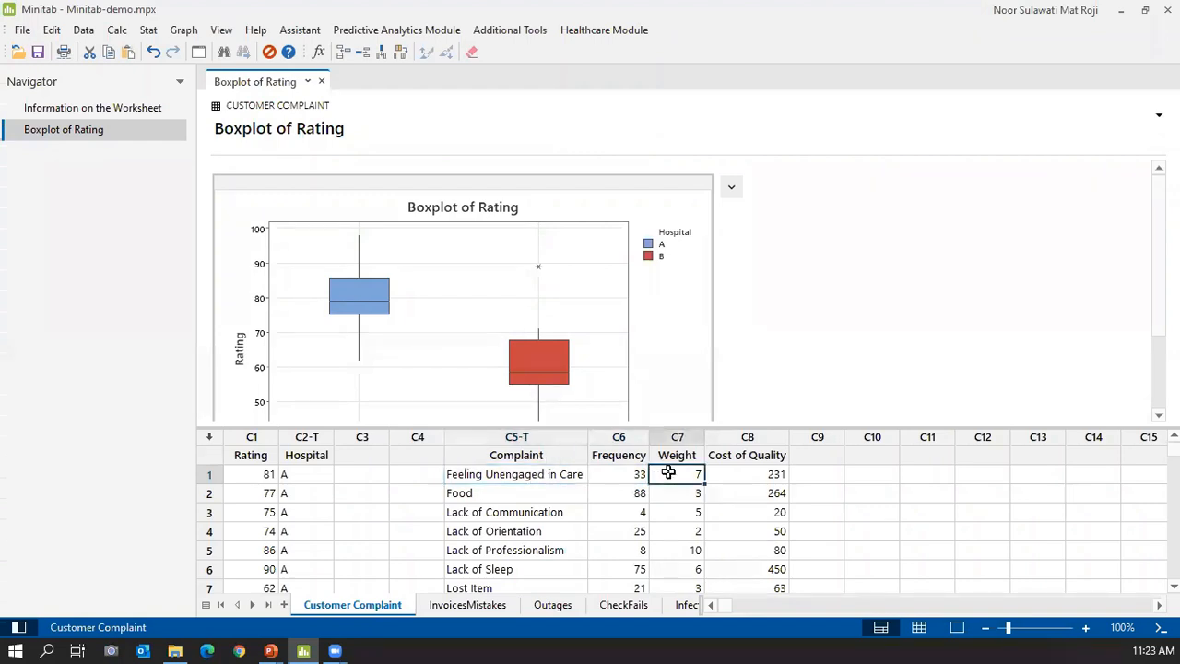
left_click(478, 477)
left_click(478, 511)
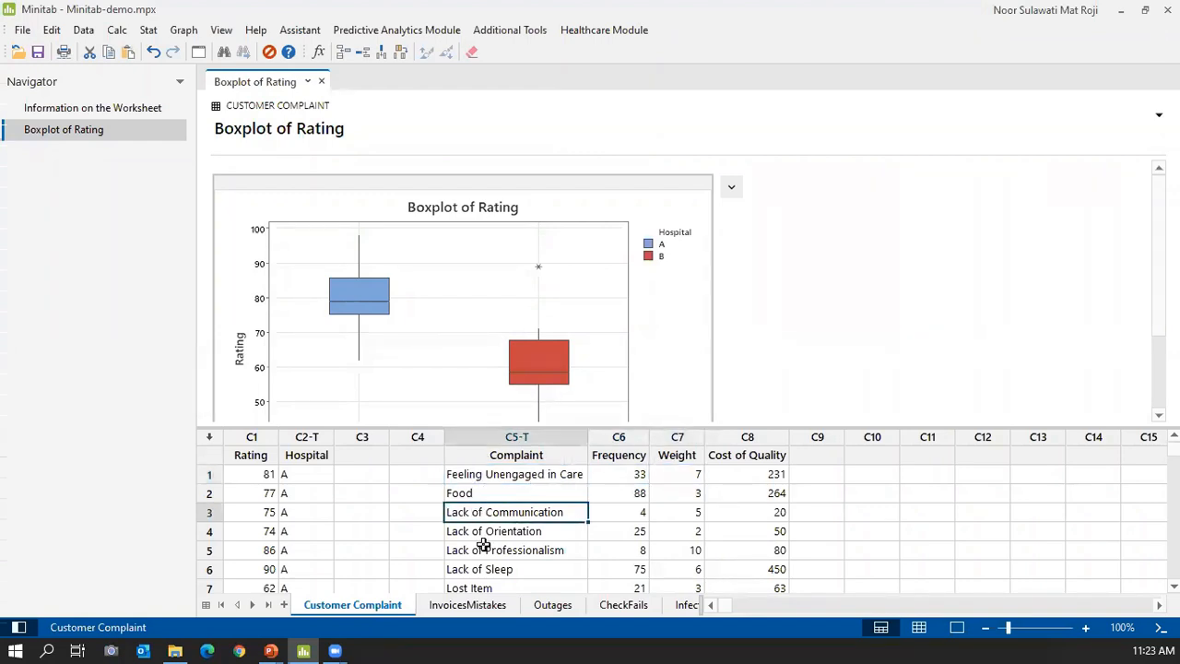
left_click(483, 546)
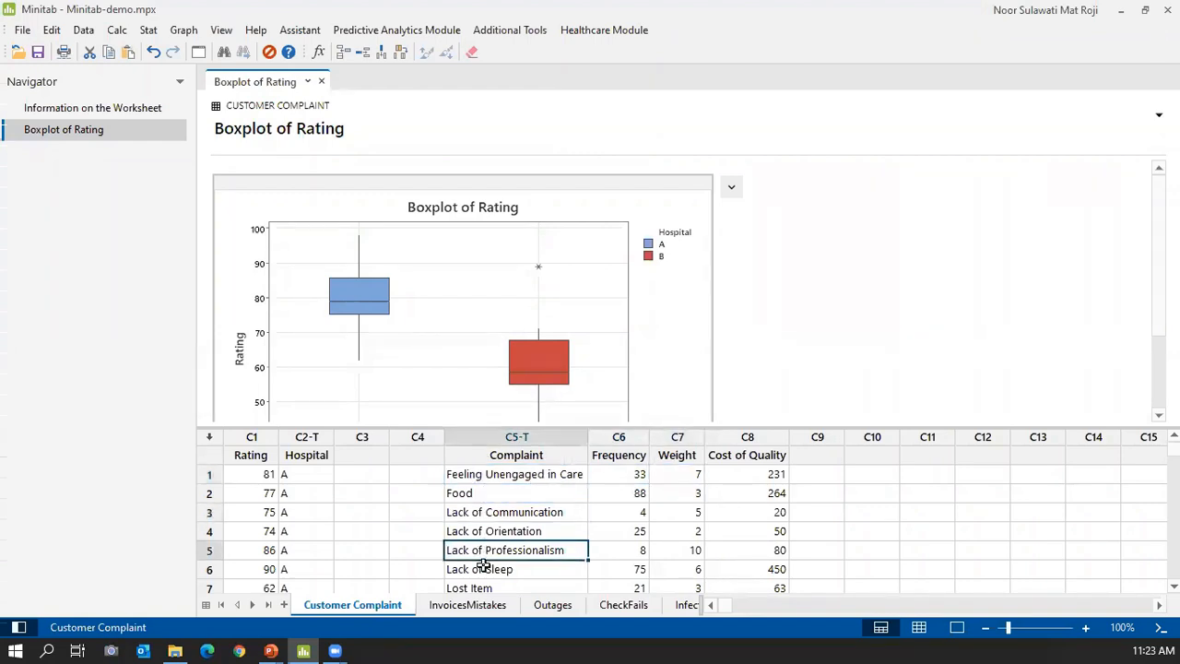
left_click(764, 472)
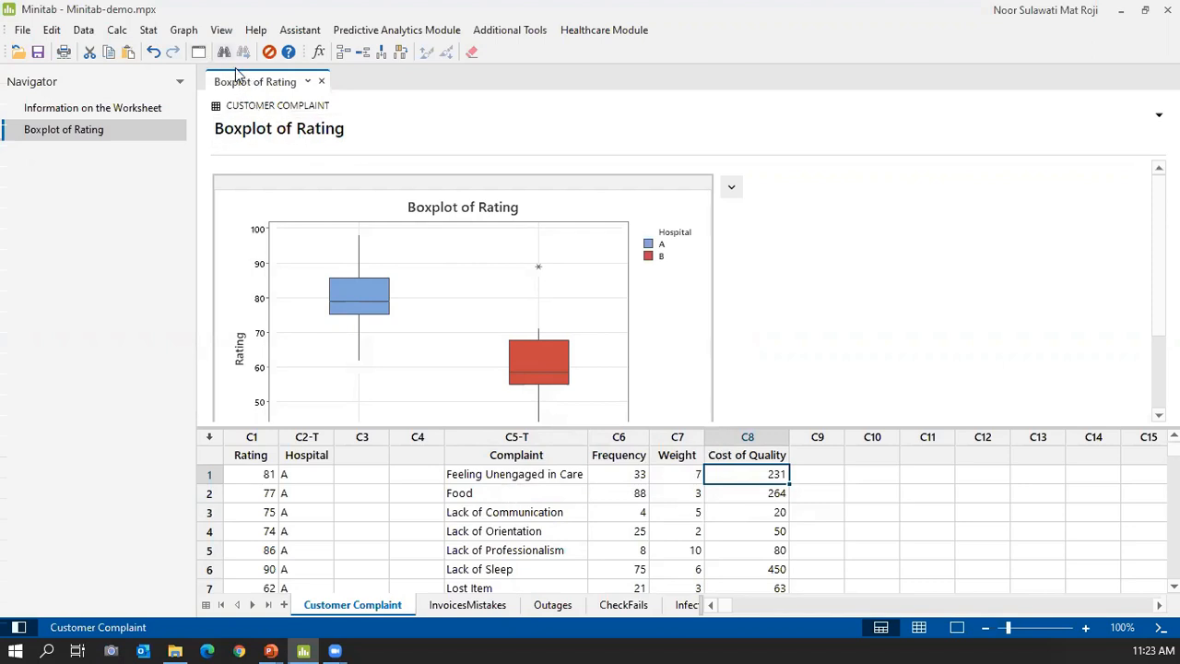
Create a Pareto chart with Complaint as the defect data and Frequency as the frequencies, combining remaining defects after 95 percent.
left_click(150, 32)
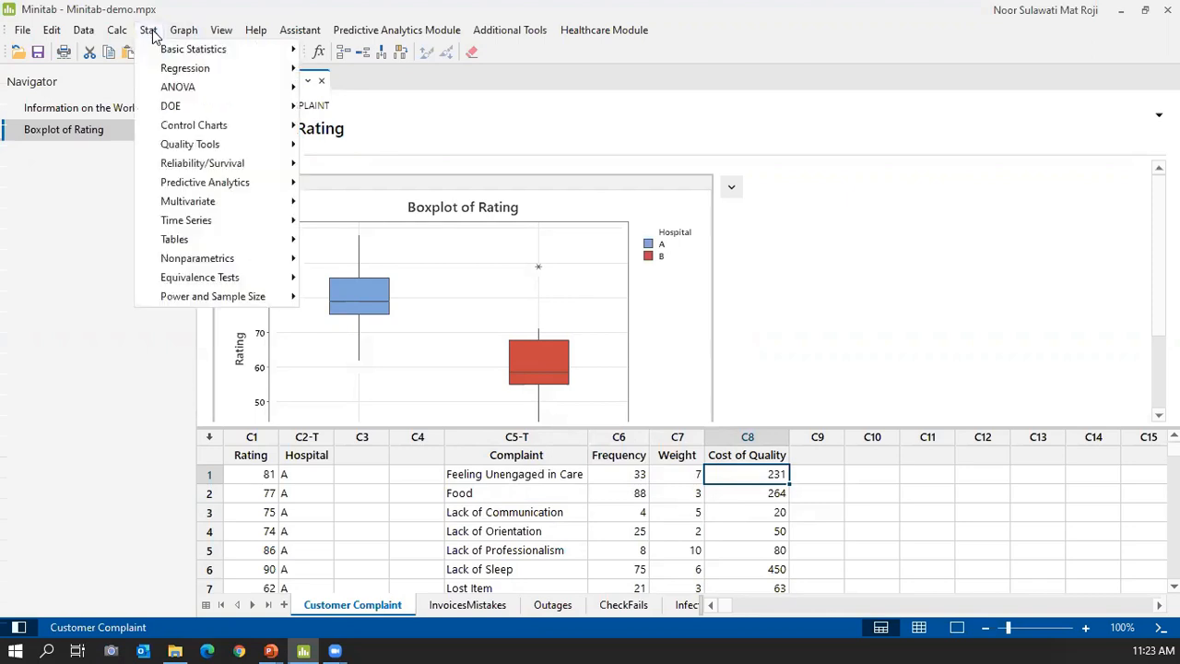
mouse_move(176, 145)
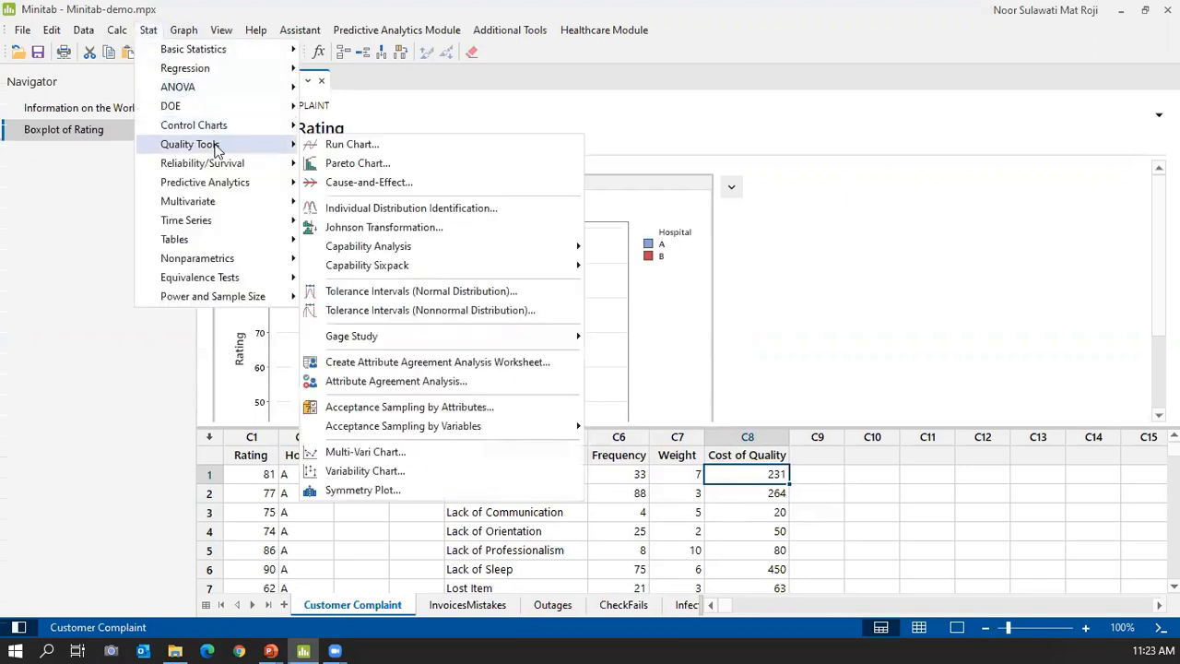
left_click(384, 166)
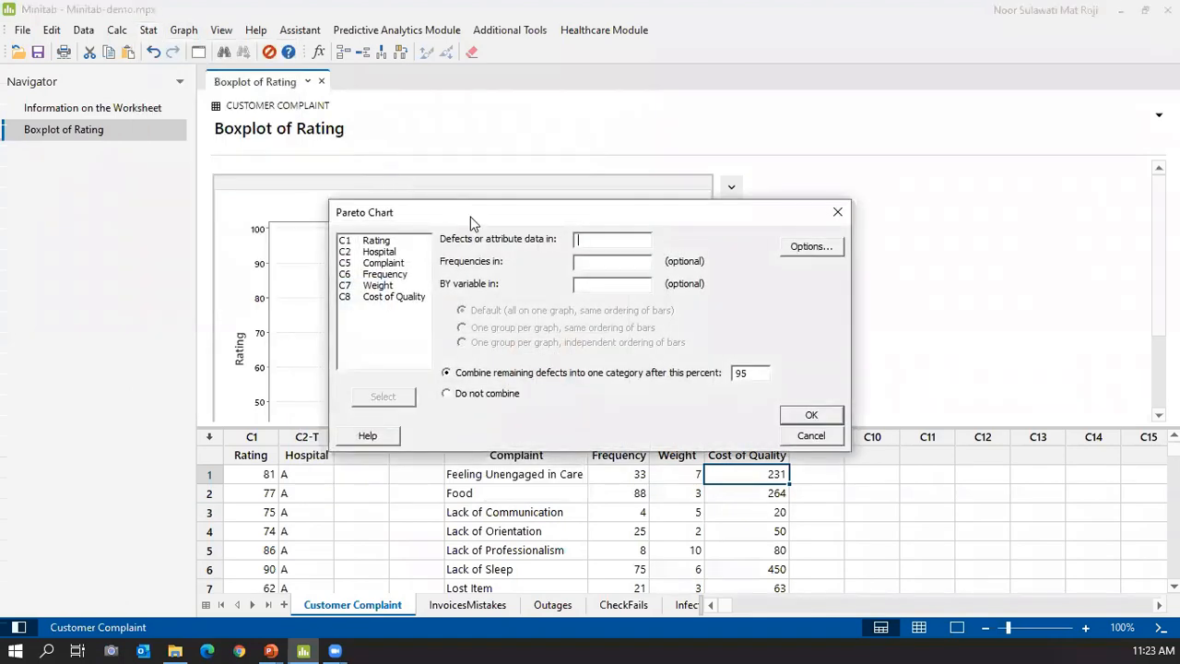
double_click(382, 263)
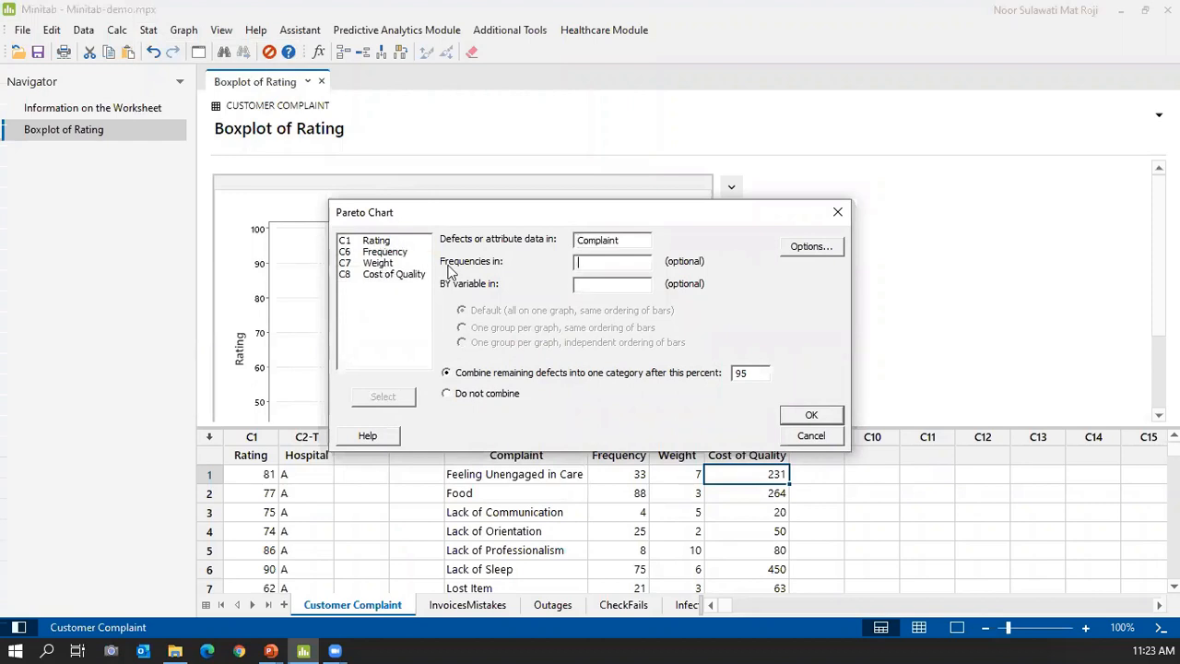
double_click(381, 252)
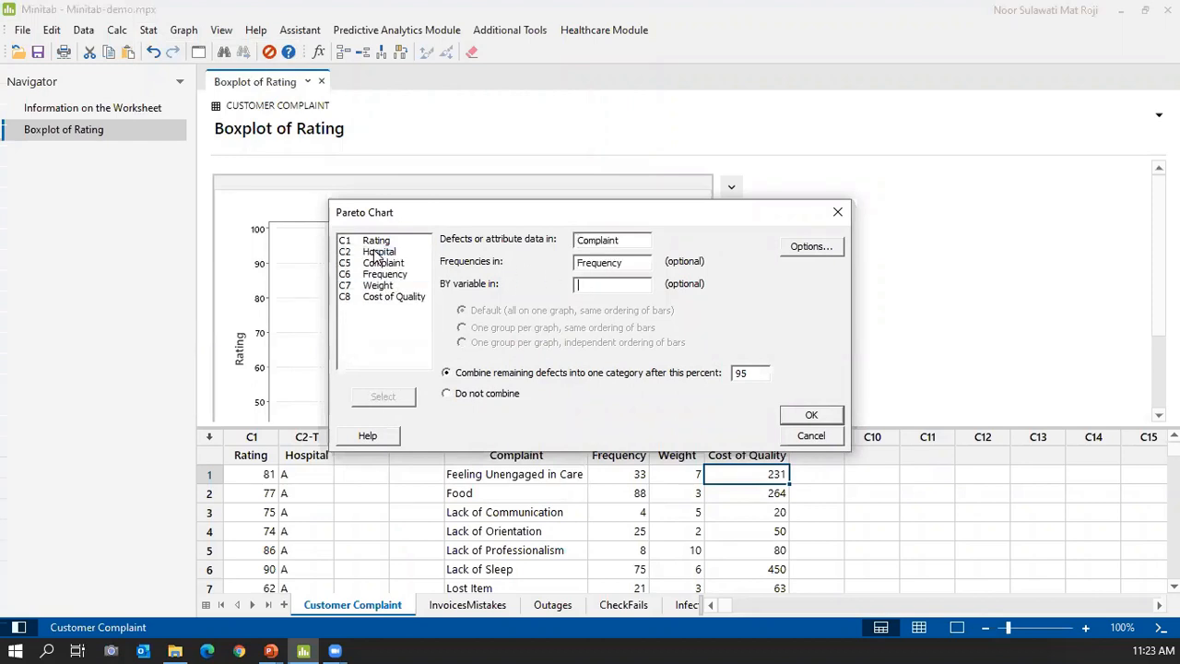
left_click(811, 417)
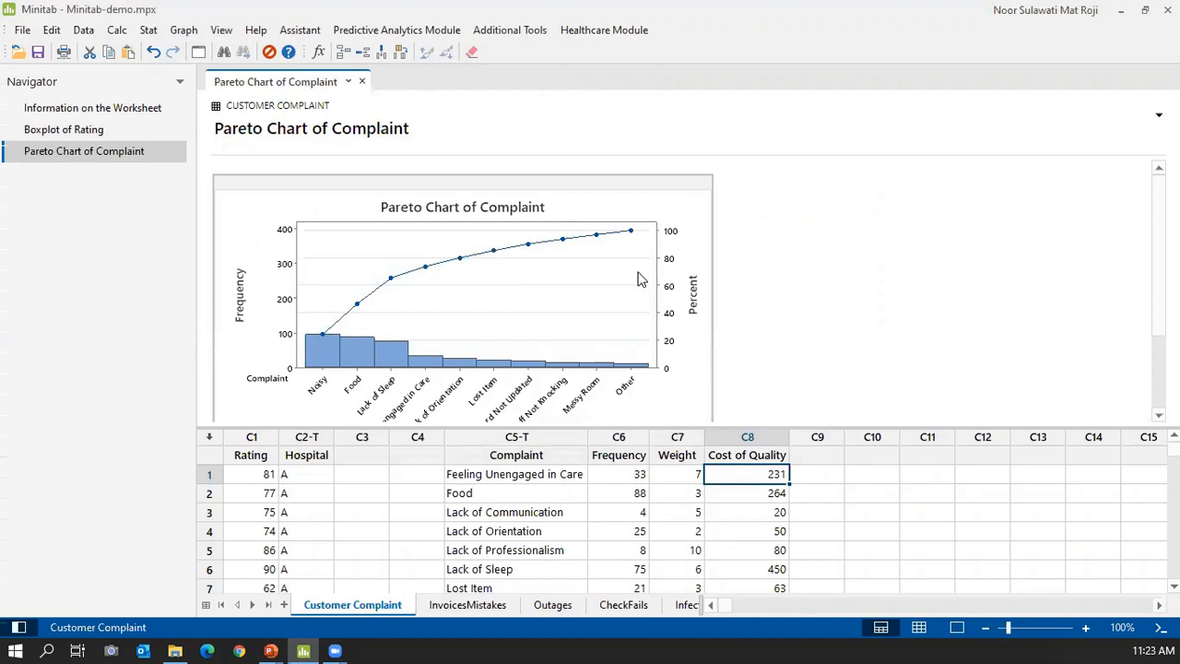
Review the defect and frequency variables in the Pareto Chart settings, leaving them without creating another chart.
left_click(149, 30)
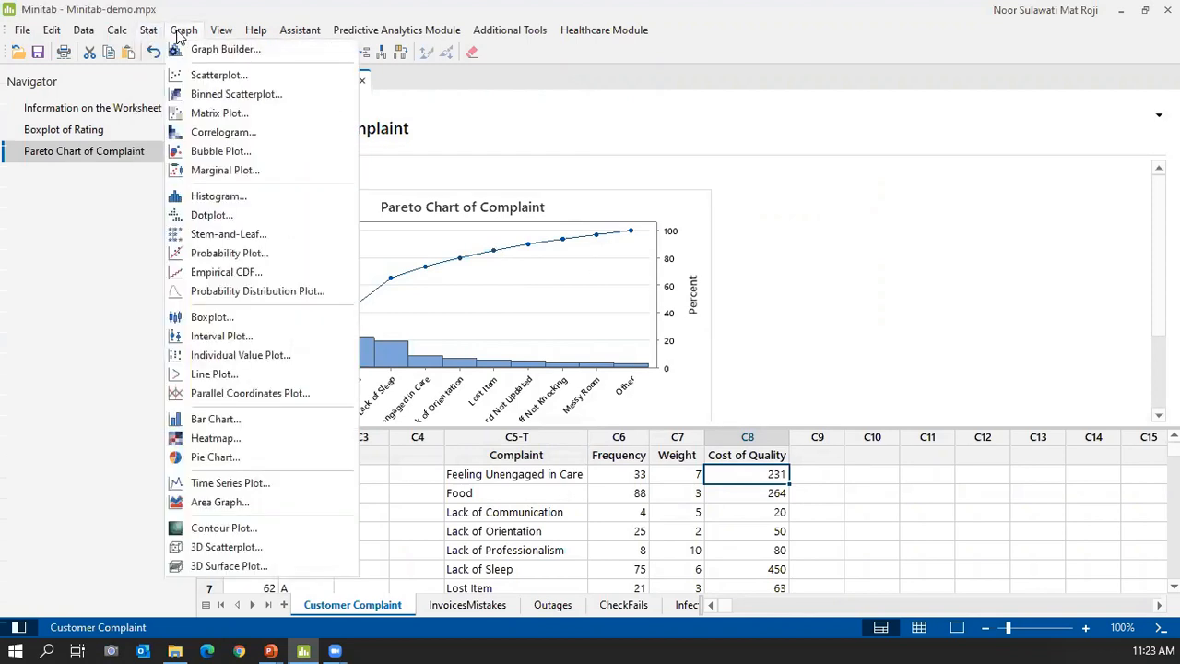
mouse_move(195, 146)
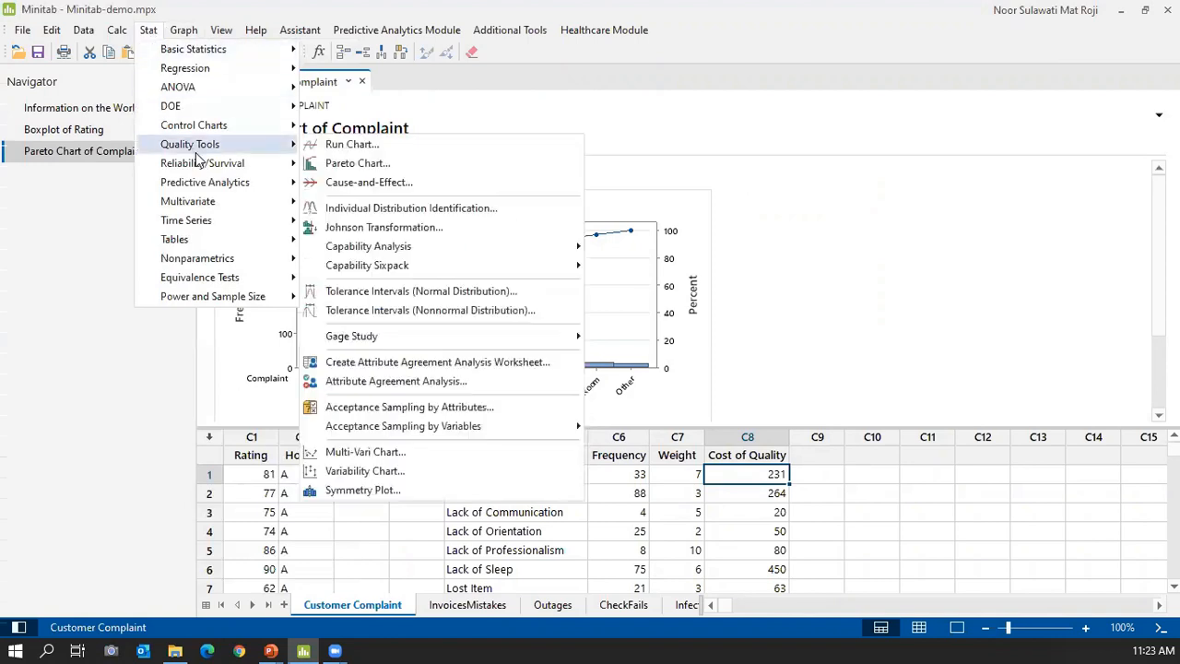
left_click(383, 172)
left_click(626, 241)
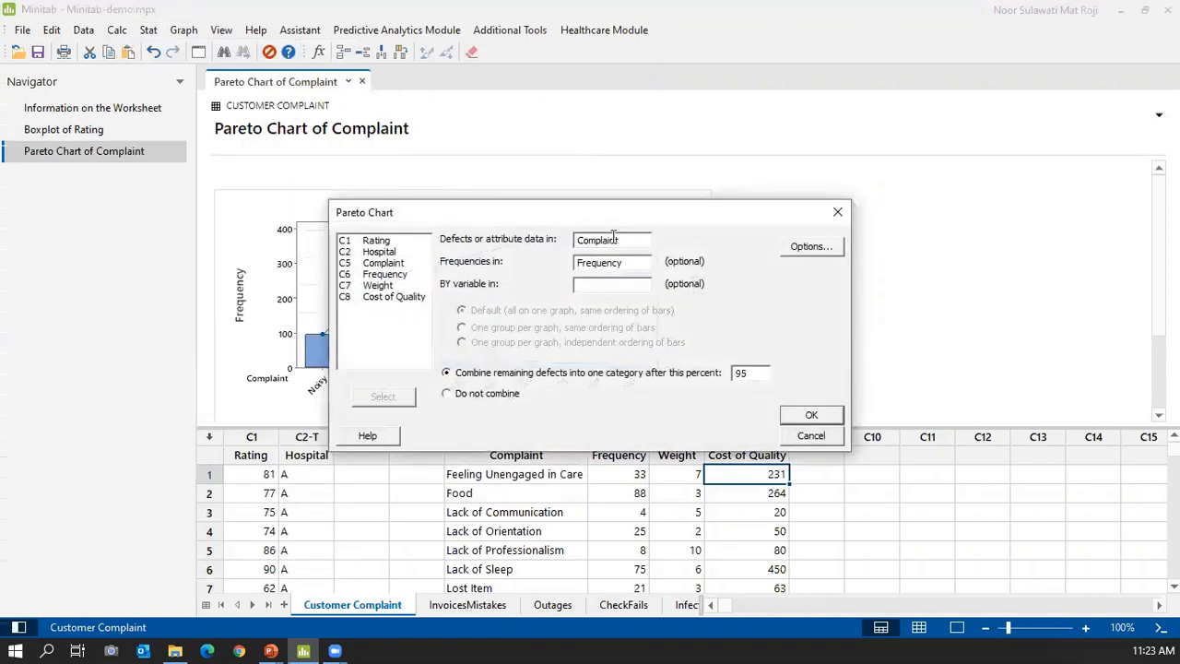
left_click(810, 435)
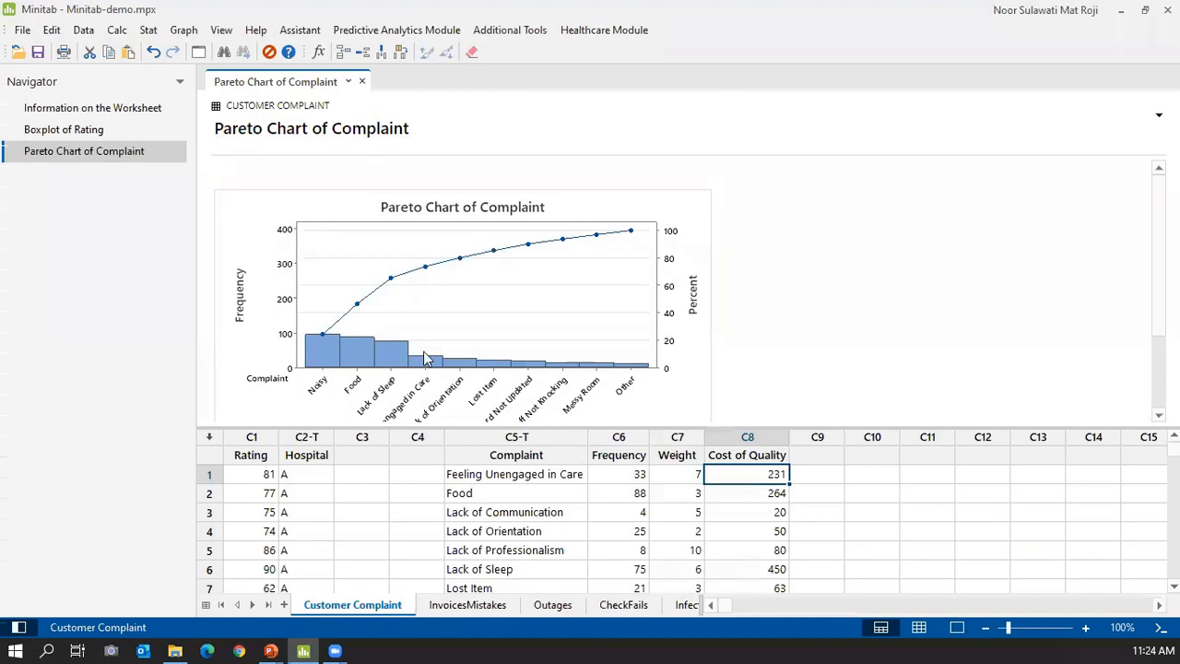
Switch to the PowerPoint slide show, read the Box plot and Pareto Chart slides, and return to Minitab.
mouse_move(269, 649)
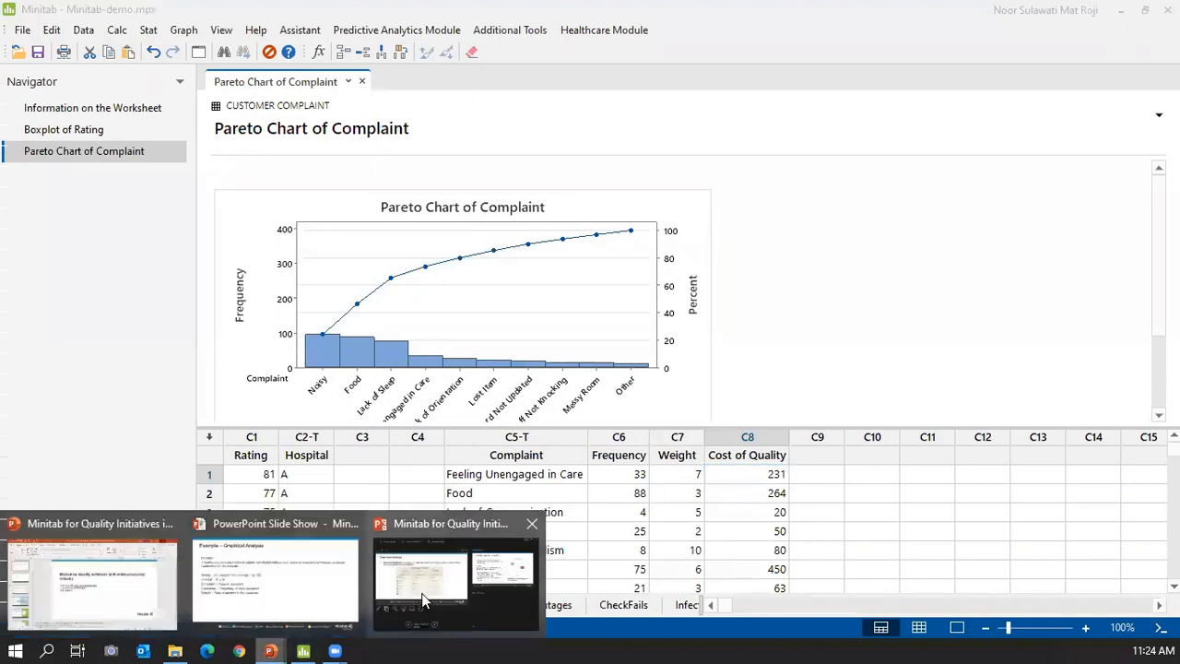
left_click(447, 566)
left_click(622, 328)
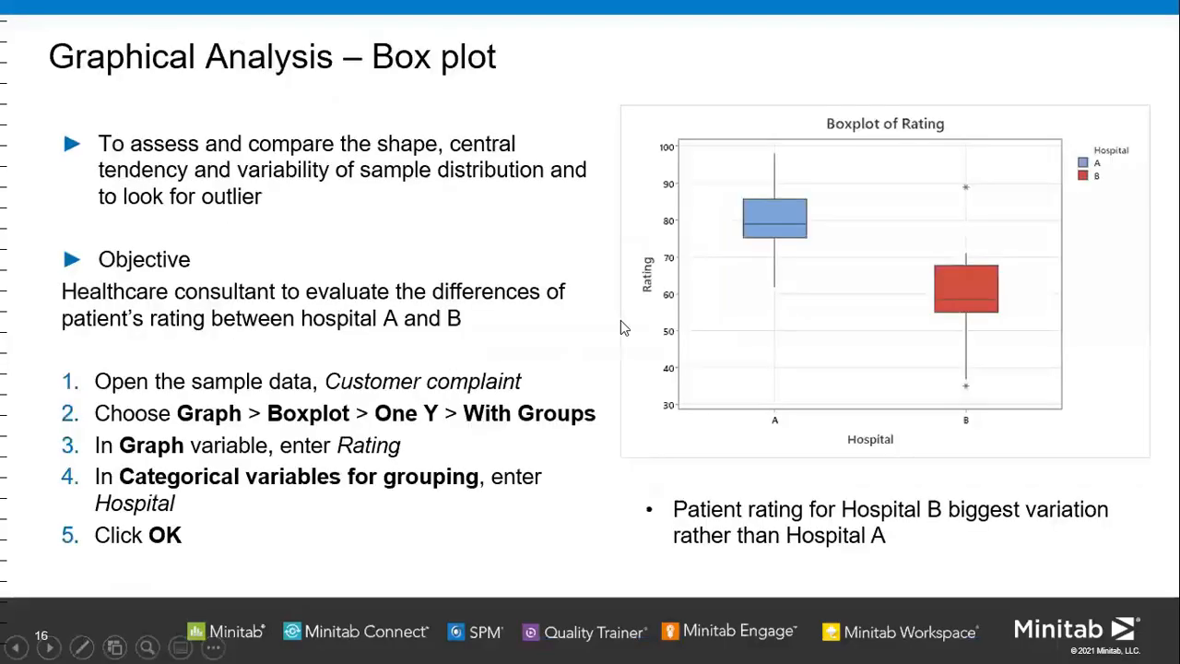
left_click(622, 328)
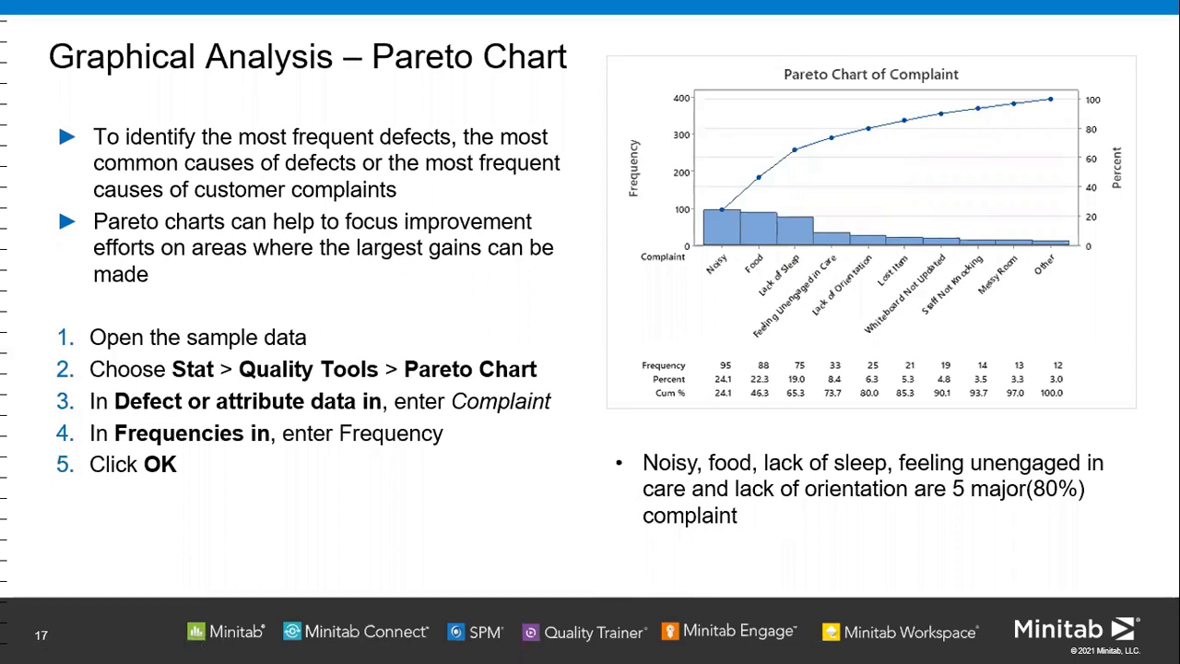
key("alt+Tab")
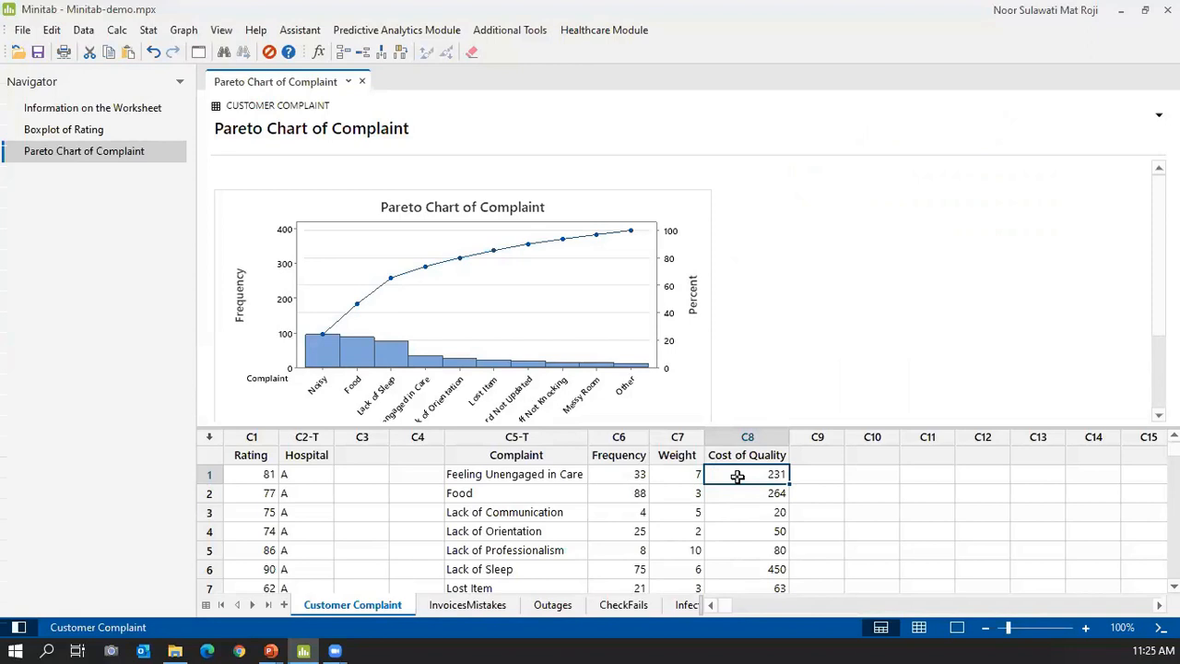
Create a second Pareto chart of Complaint, using Cost of Quality as the frequencies.
left_click(149, 30)
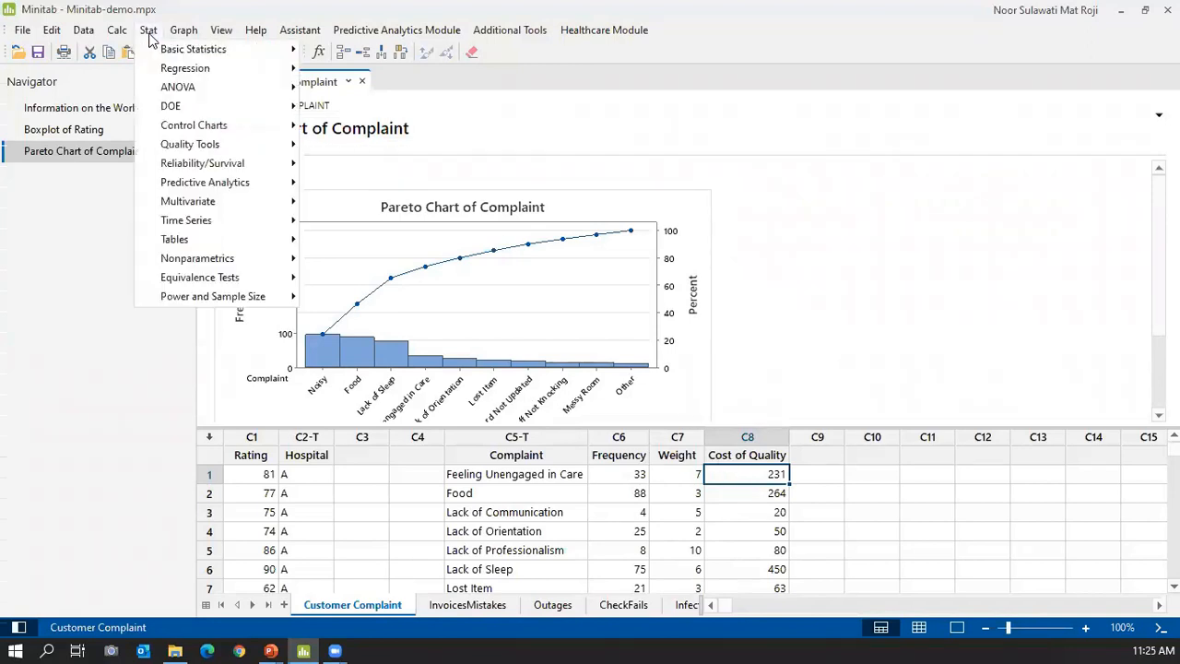
left_click(604, 168)
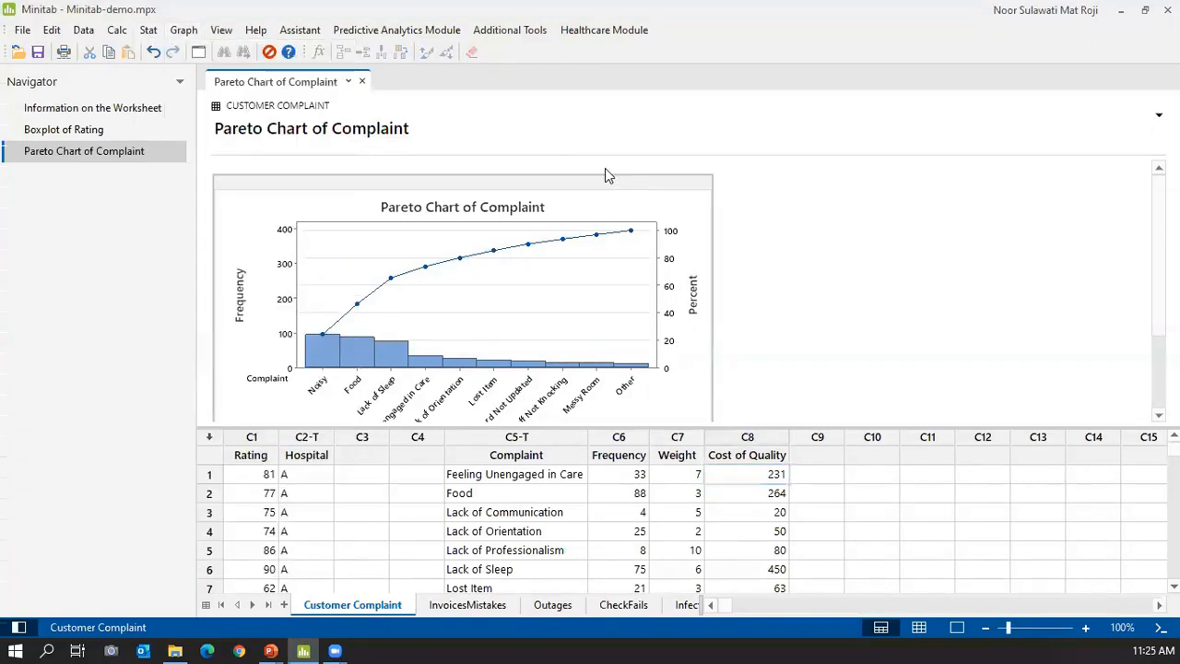
left_click(197, 54)
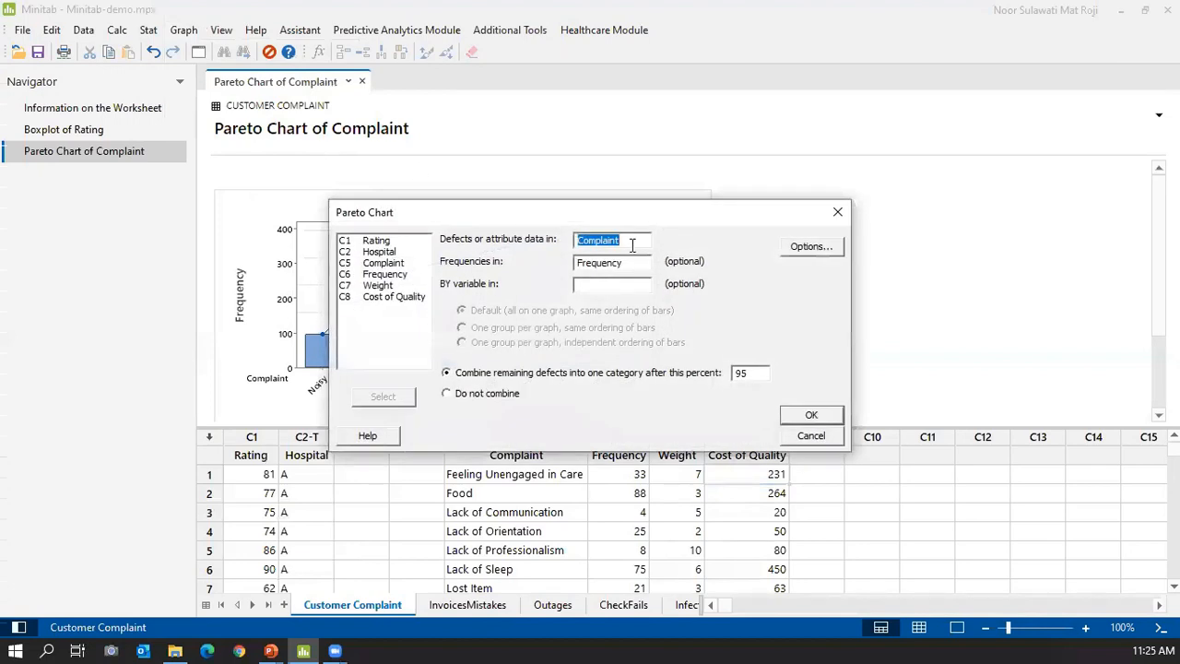
key("Tab")
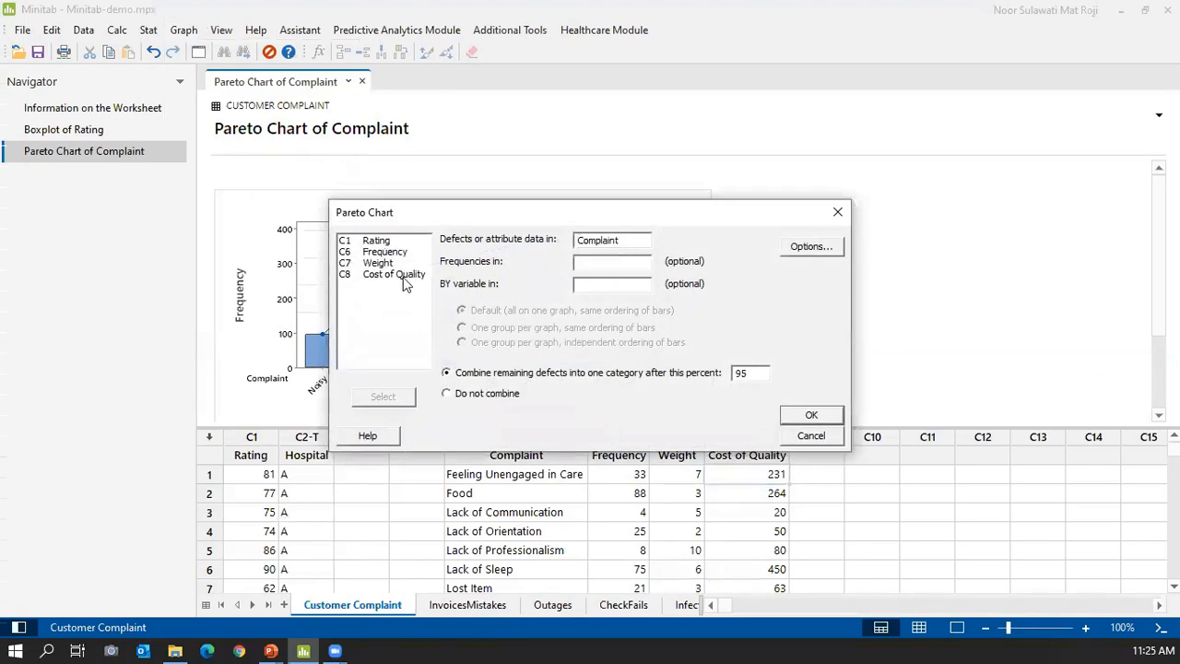
double_click(385, 274)
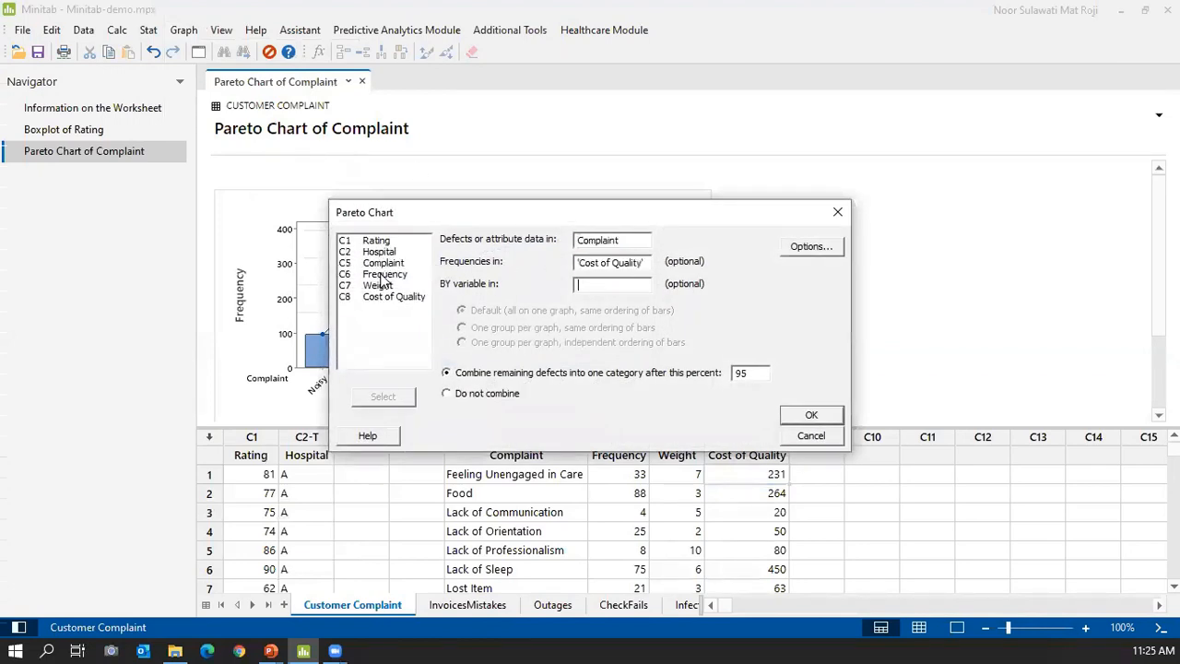
left_click(834, 414)
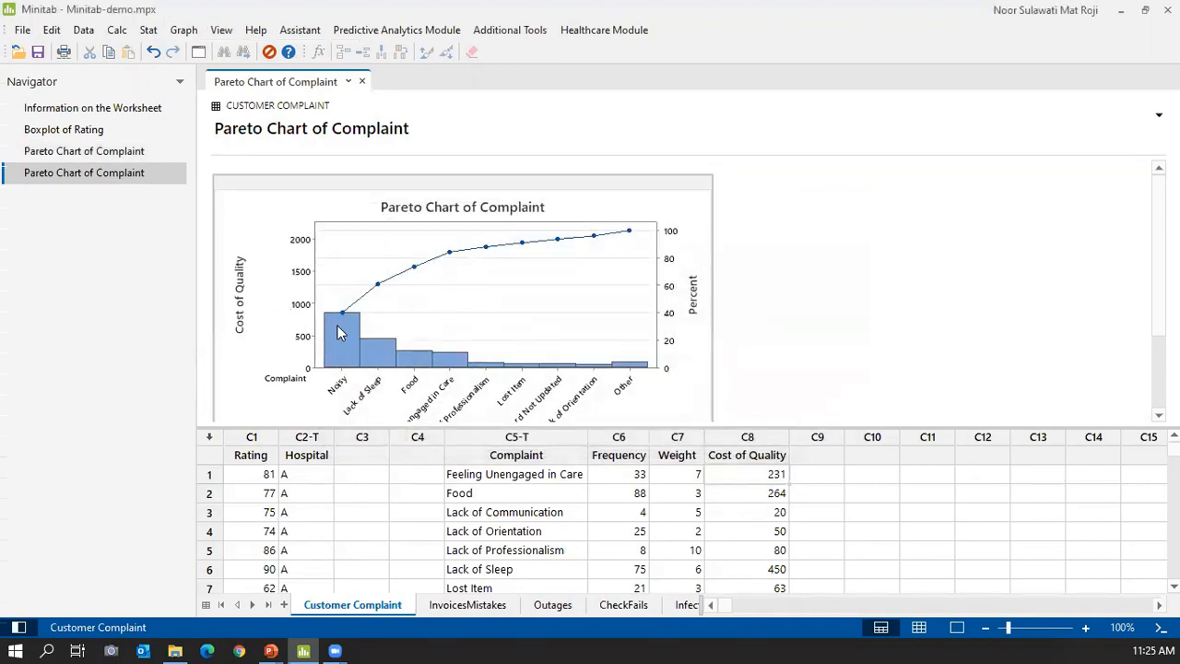
Open the Frequency-based Pareto chart in split view beside the Cost of Quality one.
scroll(339, 334, "down", 2)
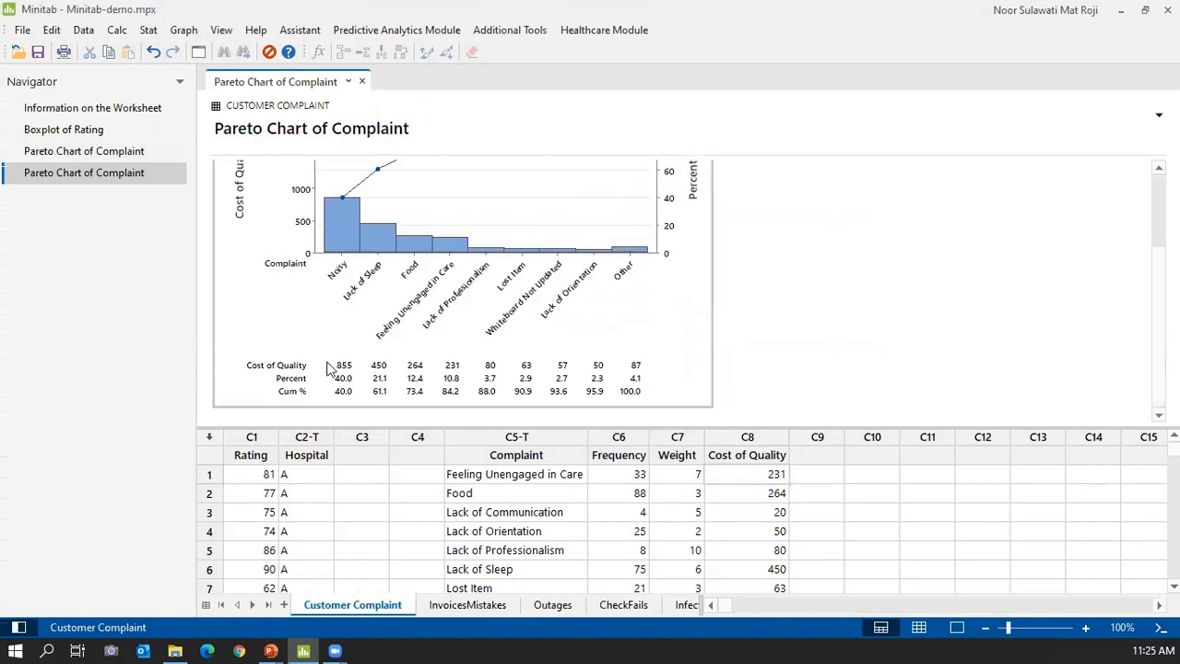
right_click(83, 154)
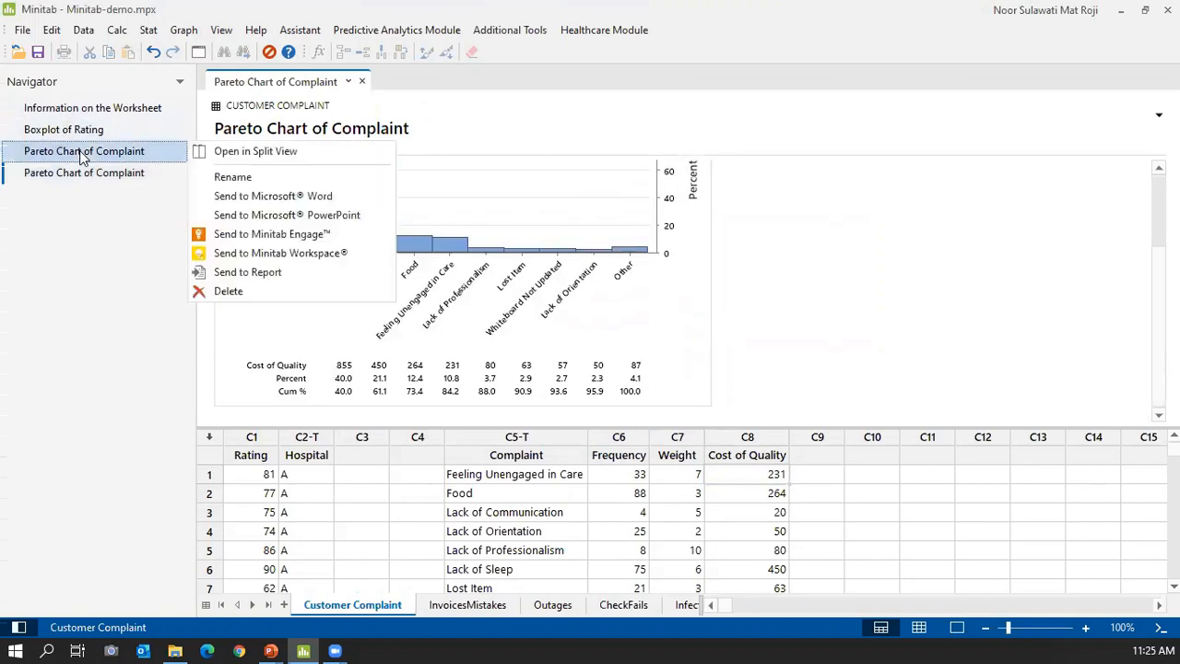
left_click(249, 153)
scroll(796, 220, "down", 1)
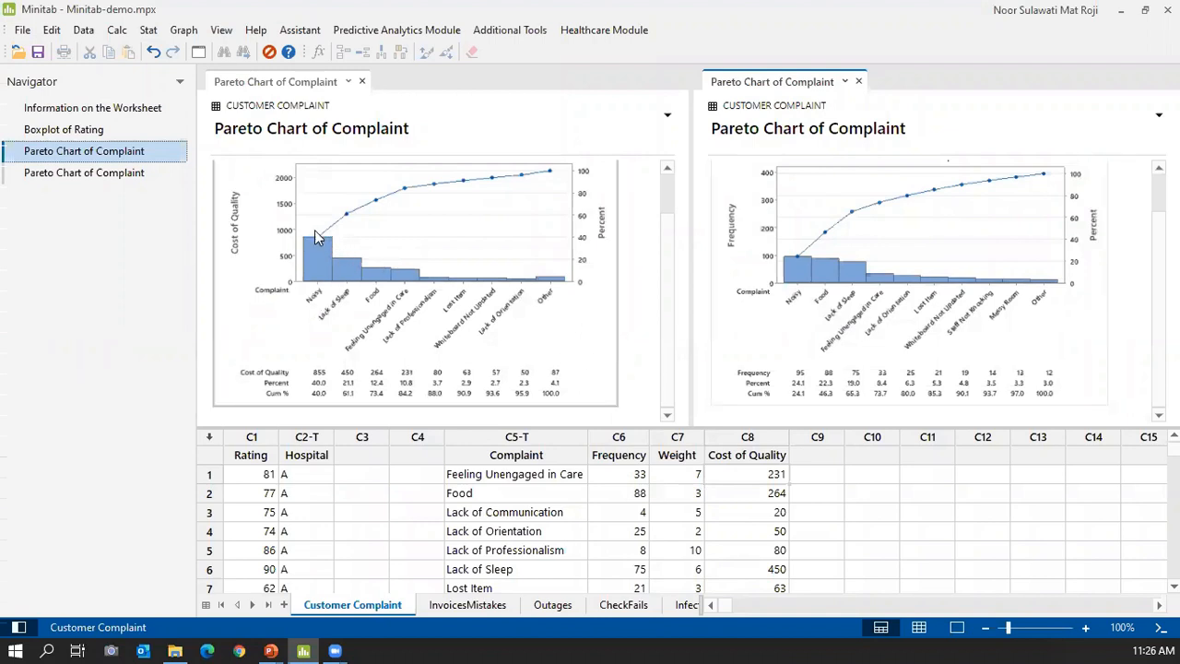
Examine the Noisy bar in the Cost of Quality Pareto chart, then switch to the PowerPoint slide show and advance to the Heatmap slide.
left_click(309, 265)
mouse_move(318, 254)
mouse_move(312, 274)
left_click(270, 648)
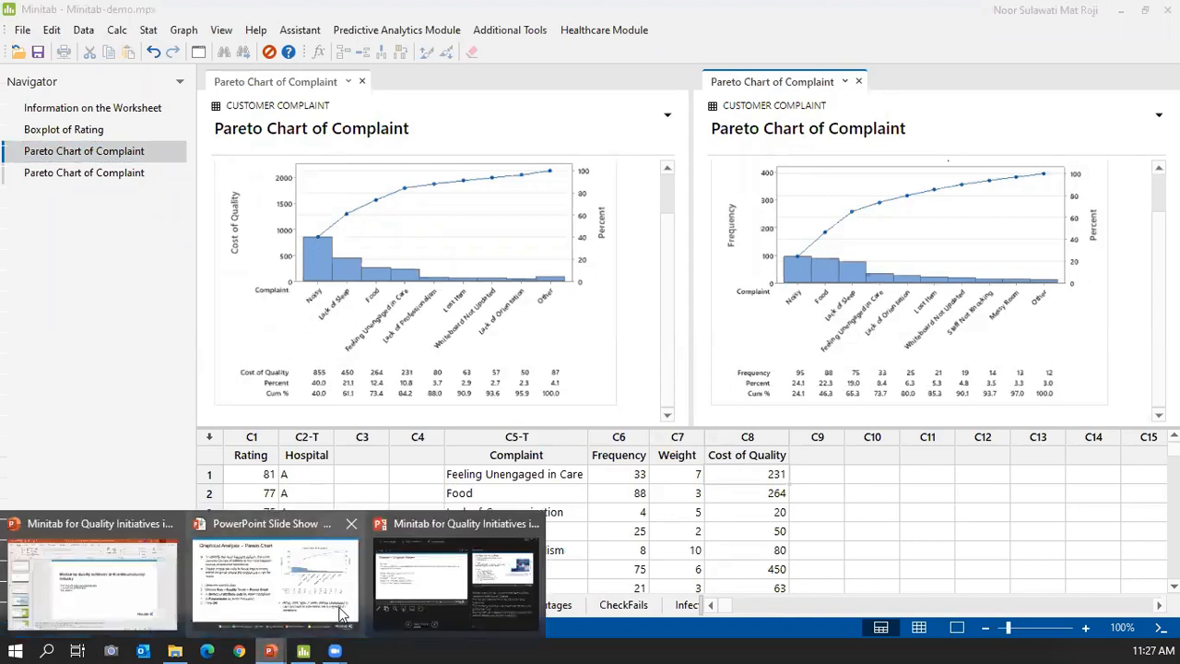
left_click(437, 589)
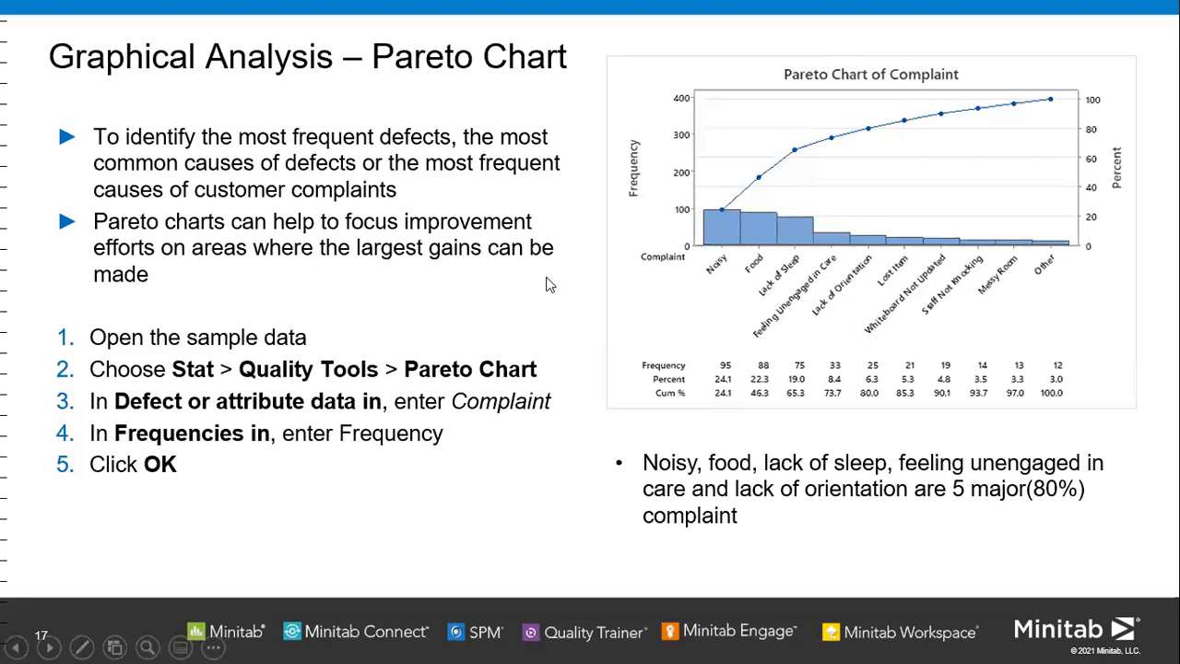
key("Right")
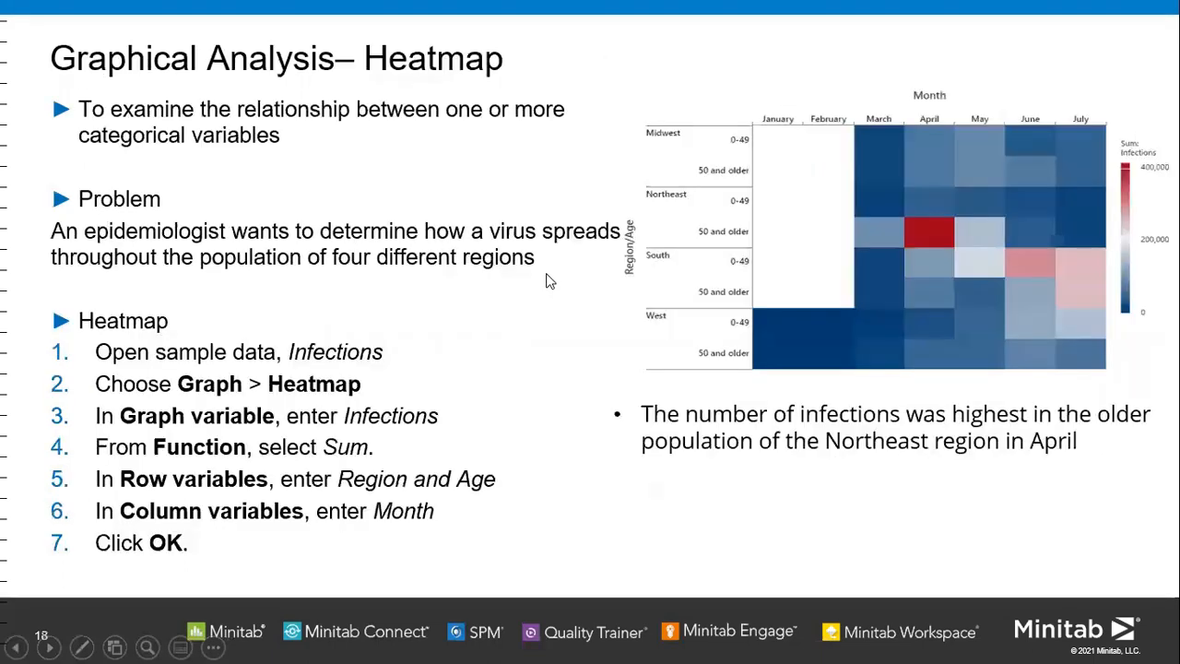
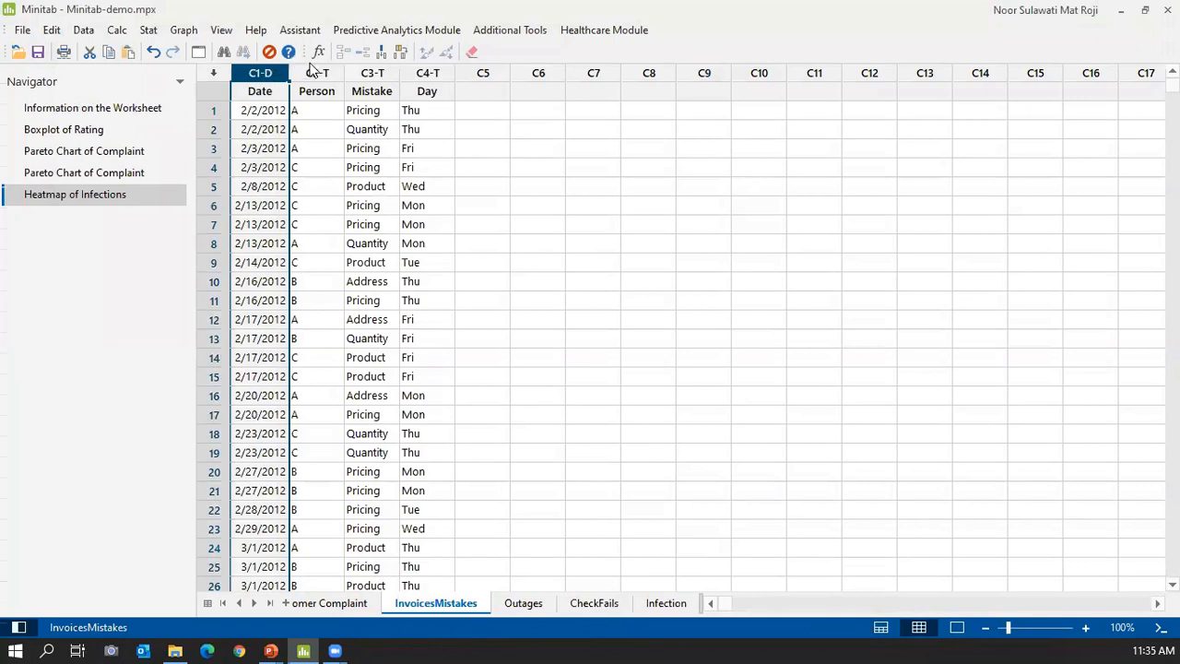
Examine the Person, Mistake and Day columns in the InvoicesMistakes worksheet.
left_click(309, 73)
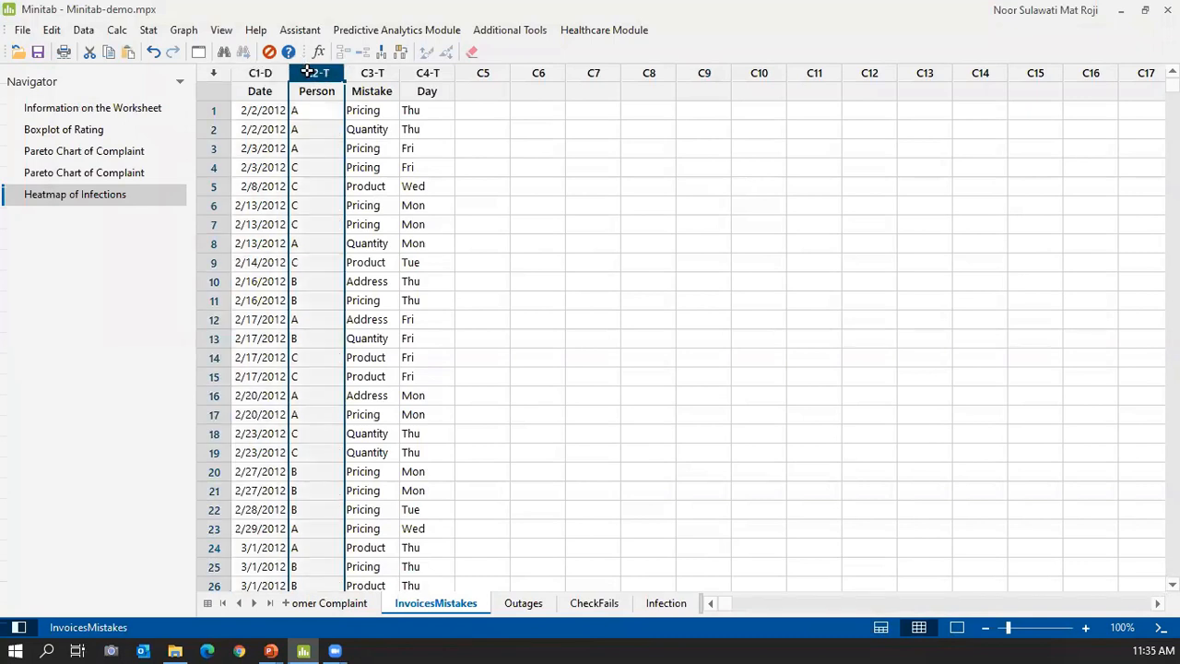
left_click(370, 73)
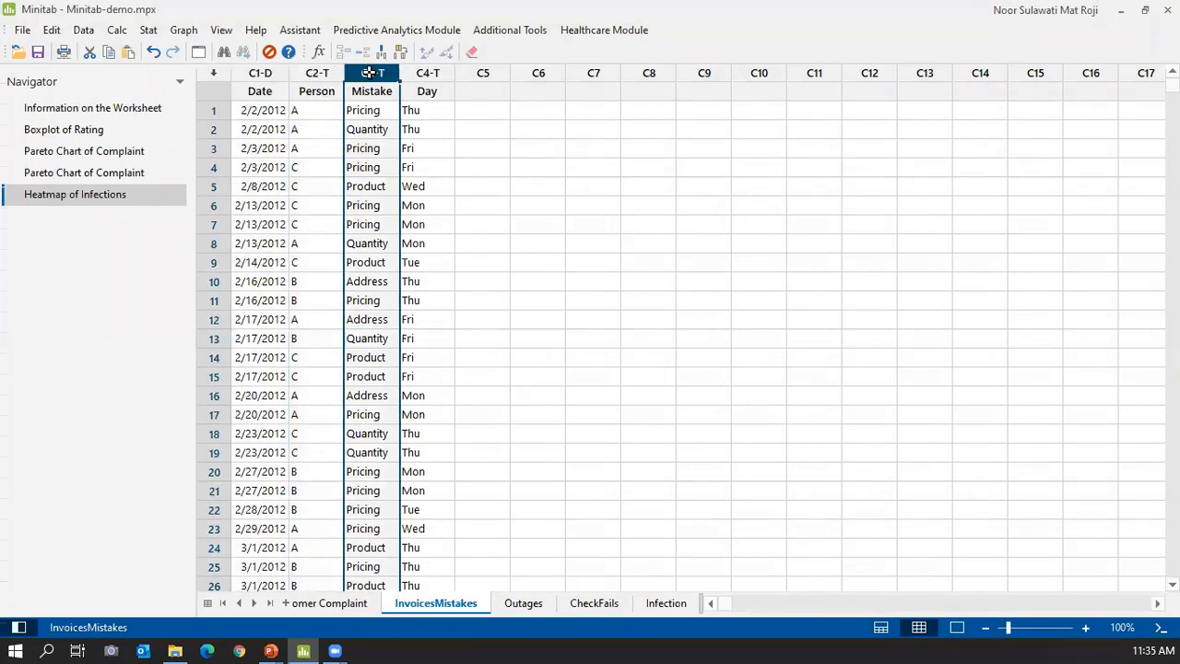
left_click(428, 74)
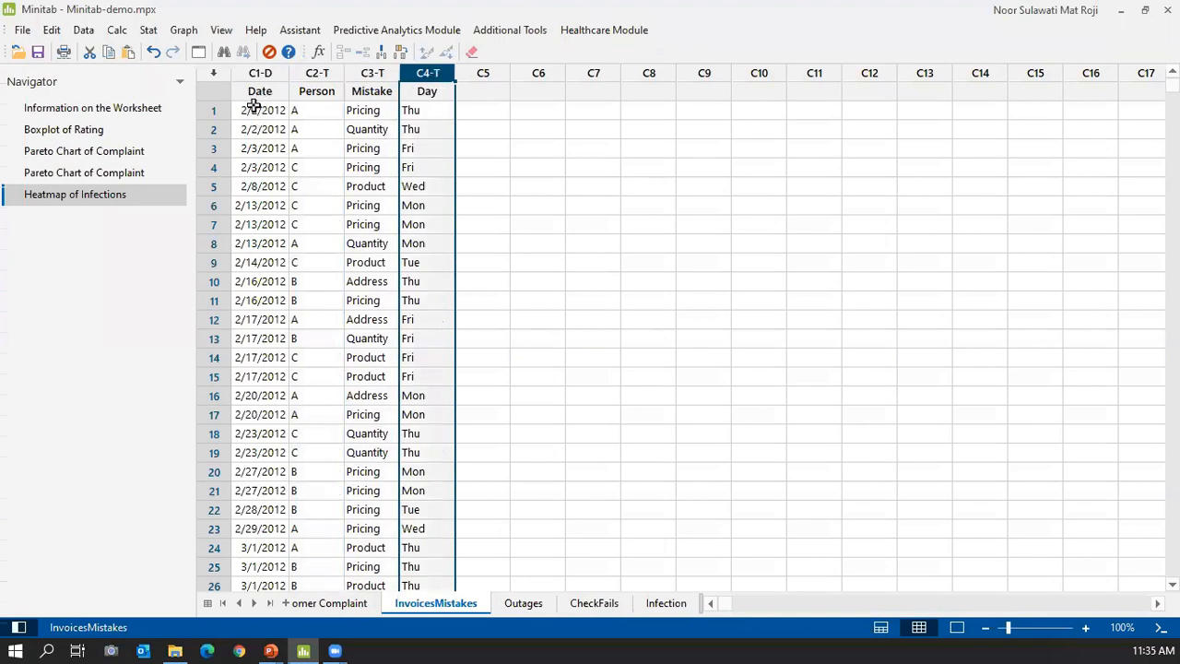
left_click(409, 111)
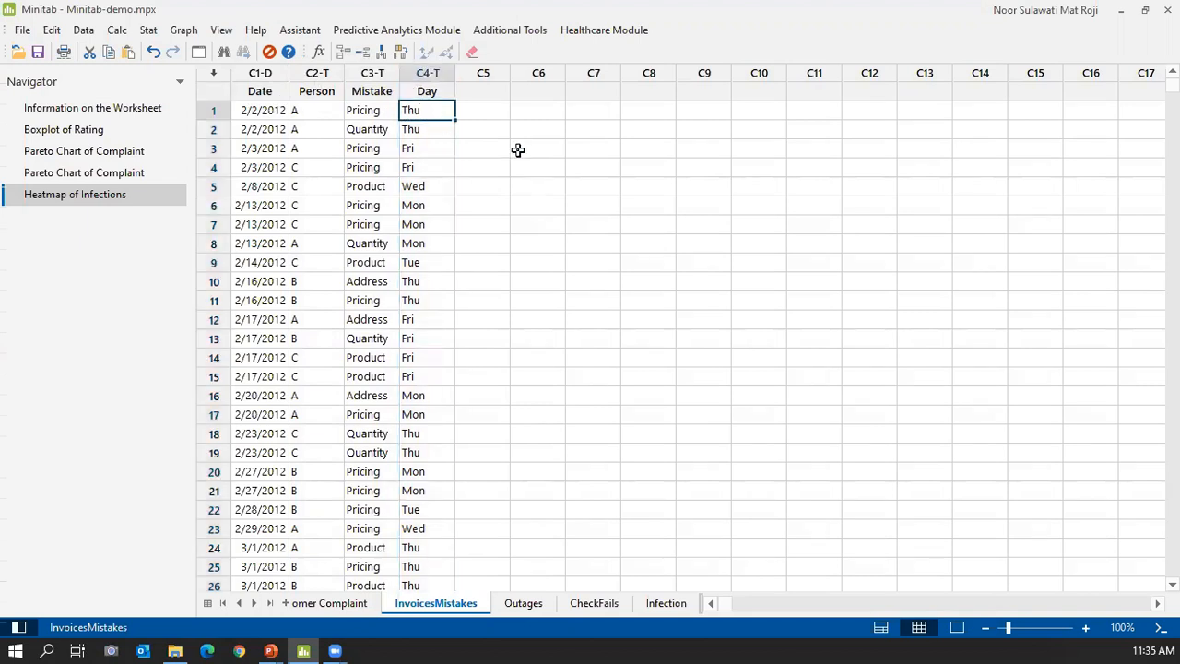
left_click(303, 72)
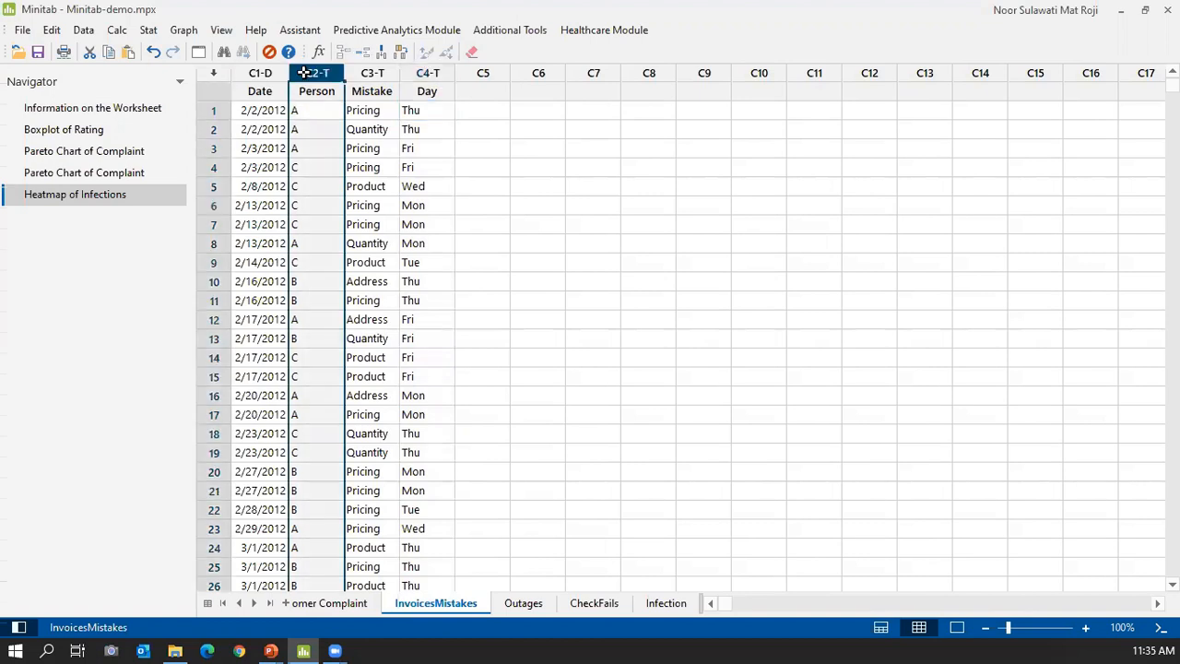
left_click(368, 73)
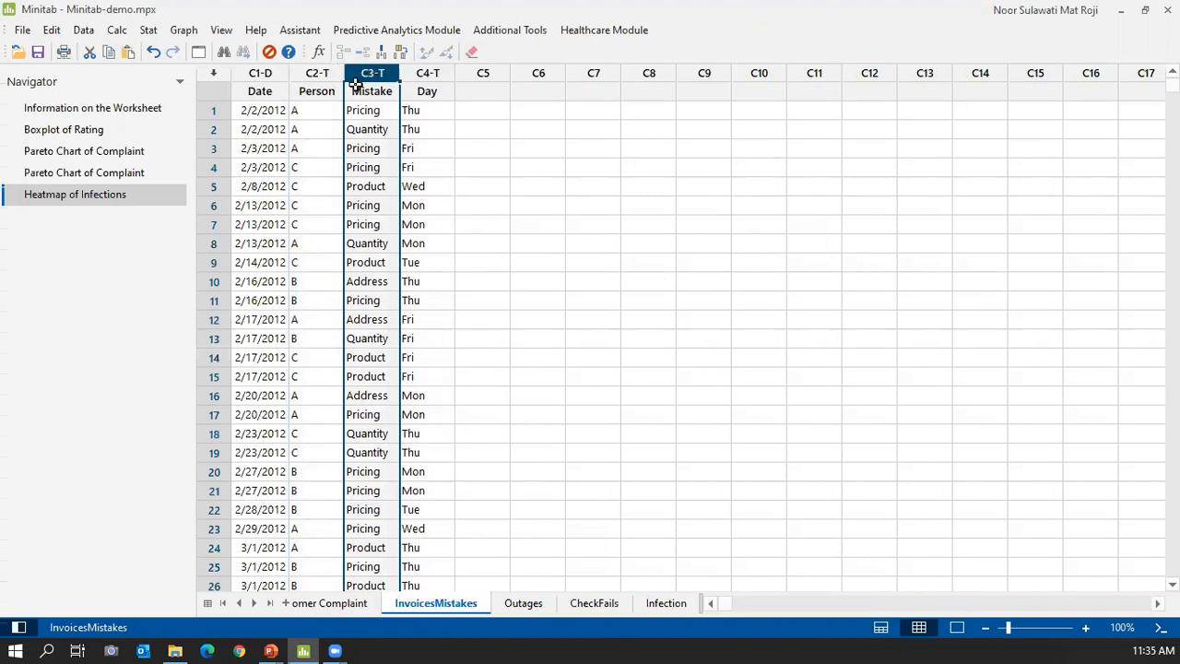
left_click(149, 31)
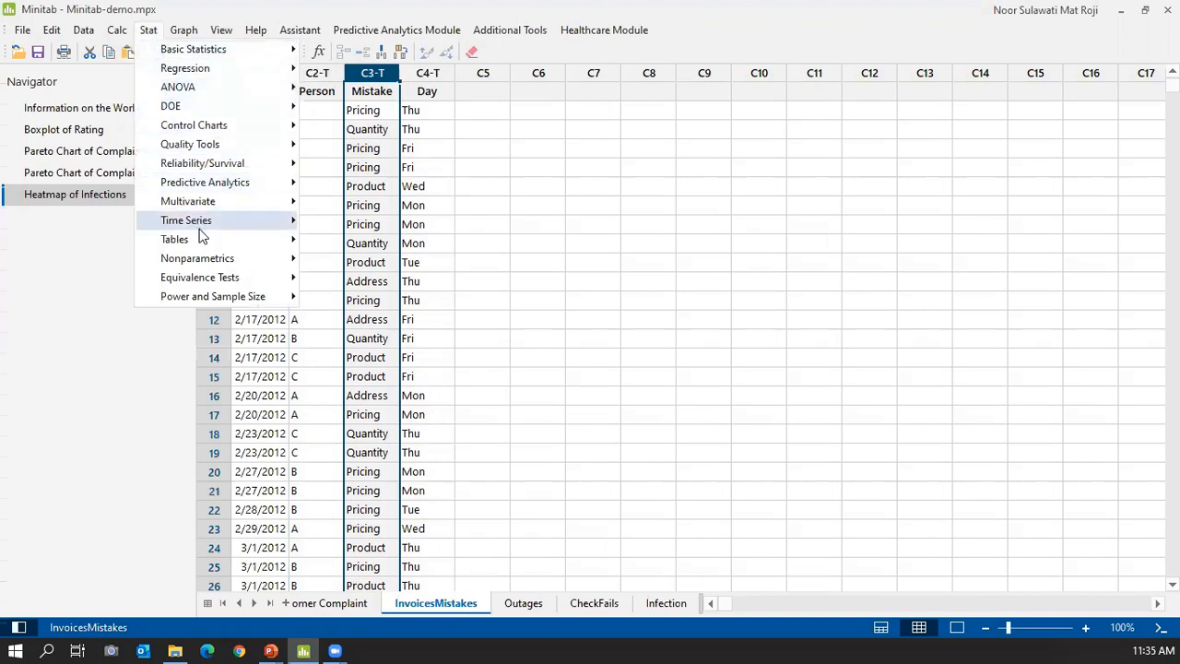
mouse_move(203, 240)
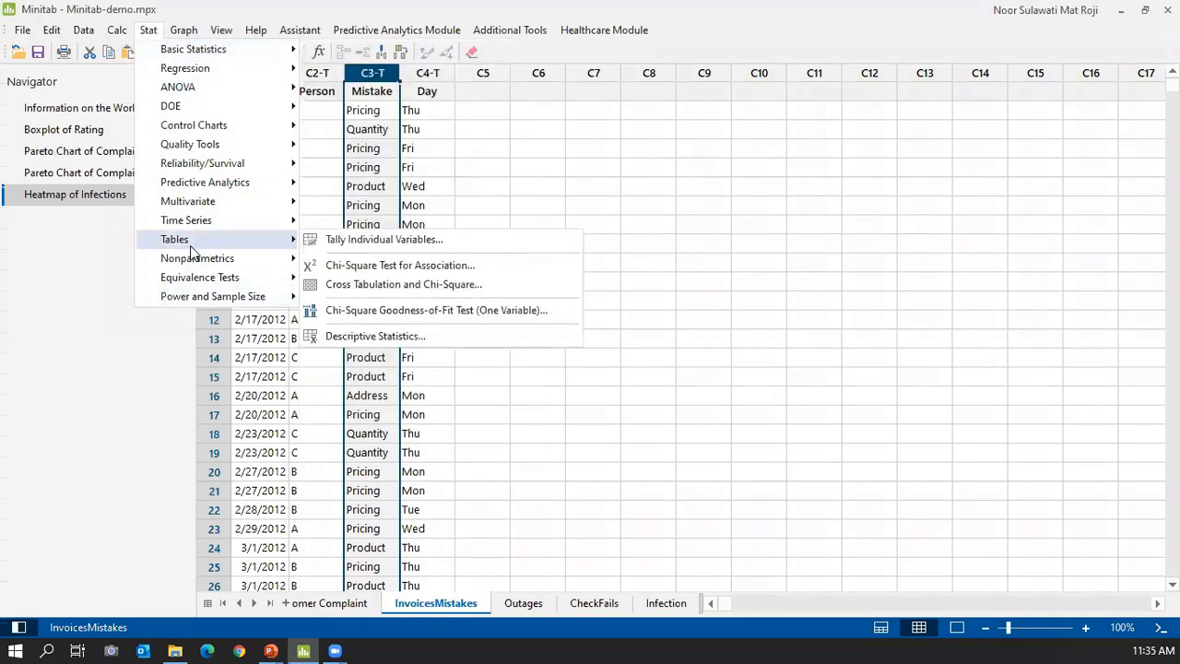
mouse_move(281, 239)
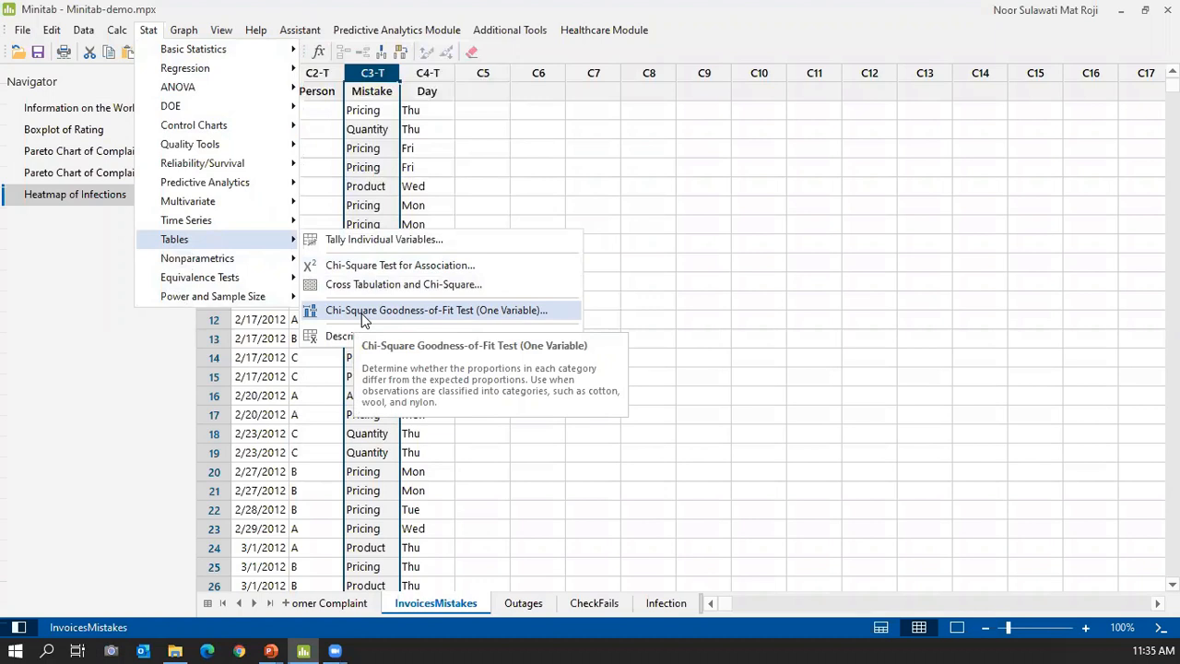
left_click(554, 148)
left_click(554, 149)
left_click(320, 112)
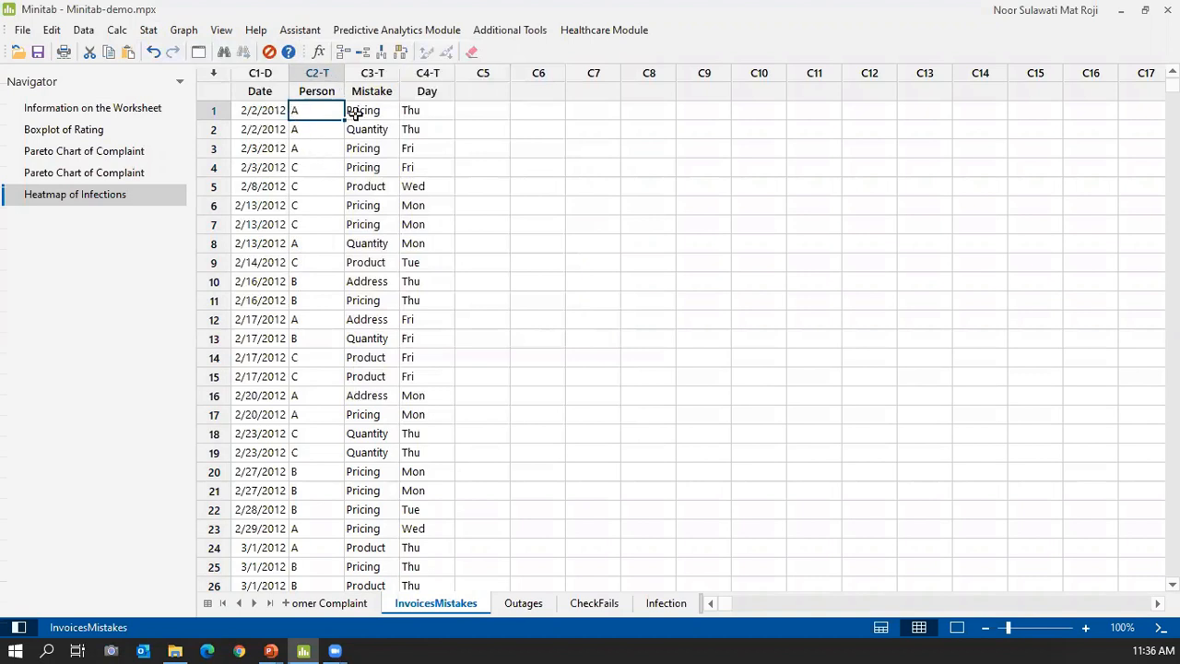
Set up a Cross Tabulation and Chi-Square analysis of the raw data with Mistake as rows and Person as columns.
left_click(148, 29)
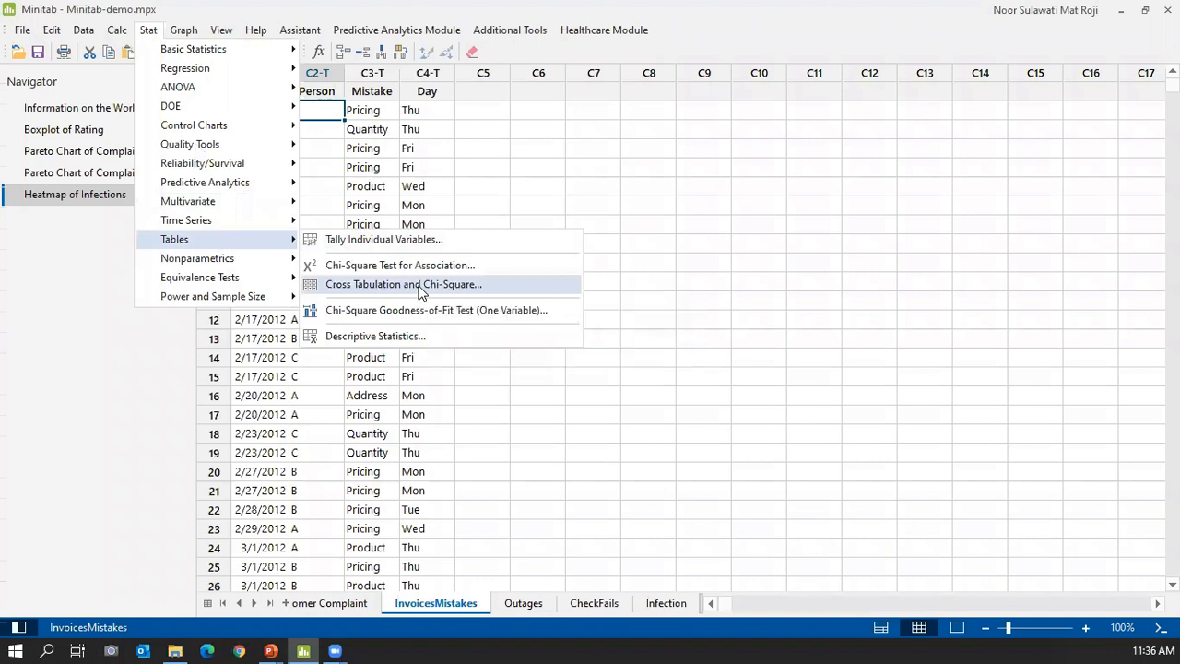
left_click(421, 287)
left_click(622, 188)
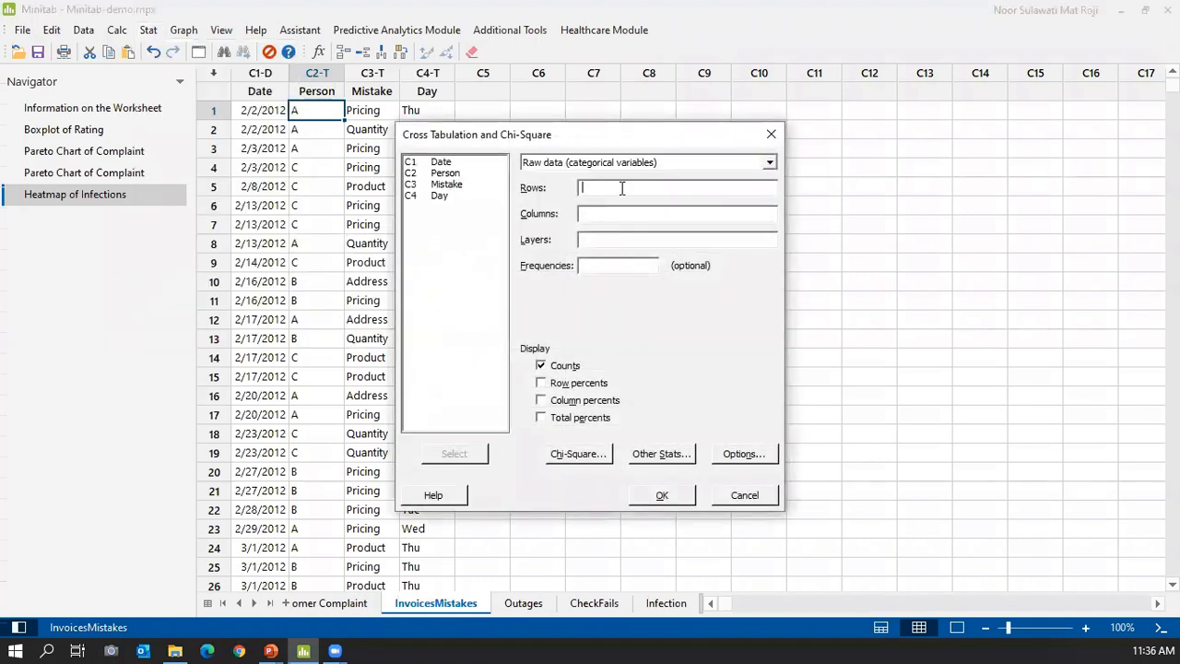
left_click(444, 186)
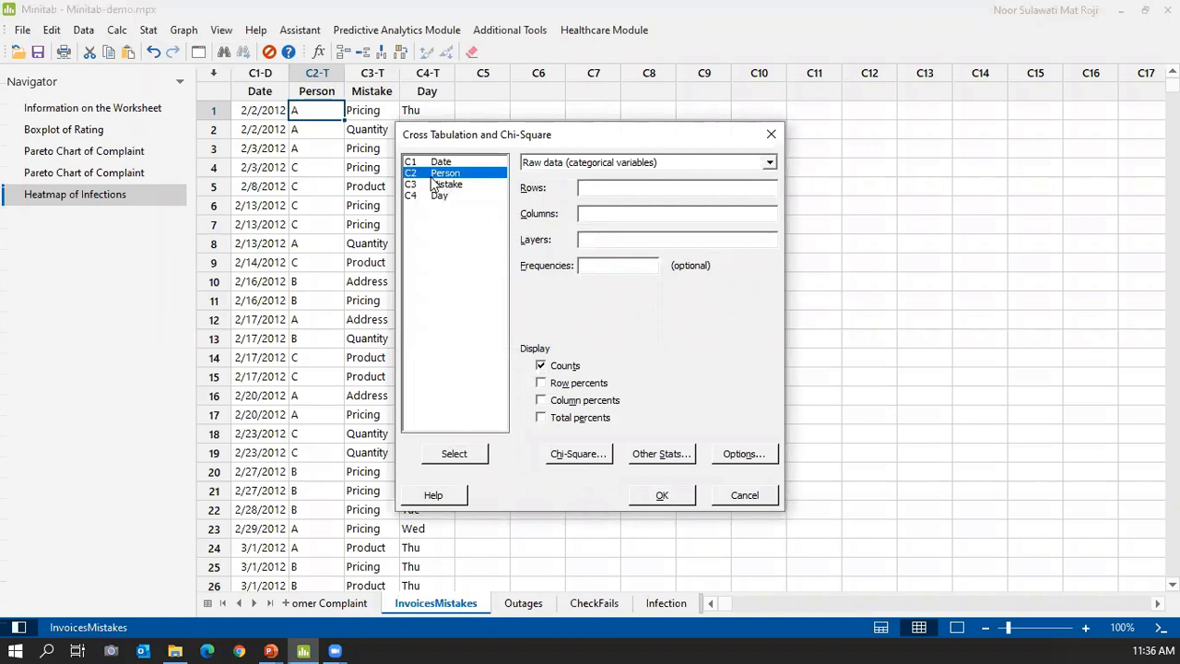
double_click(446, 185)
left_click(582, 216)
left_click(445, 174)
double_click(445, 174)
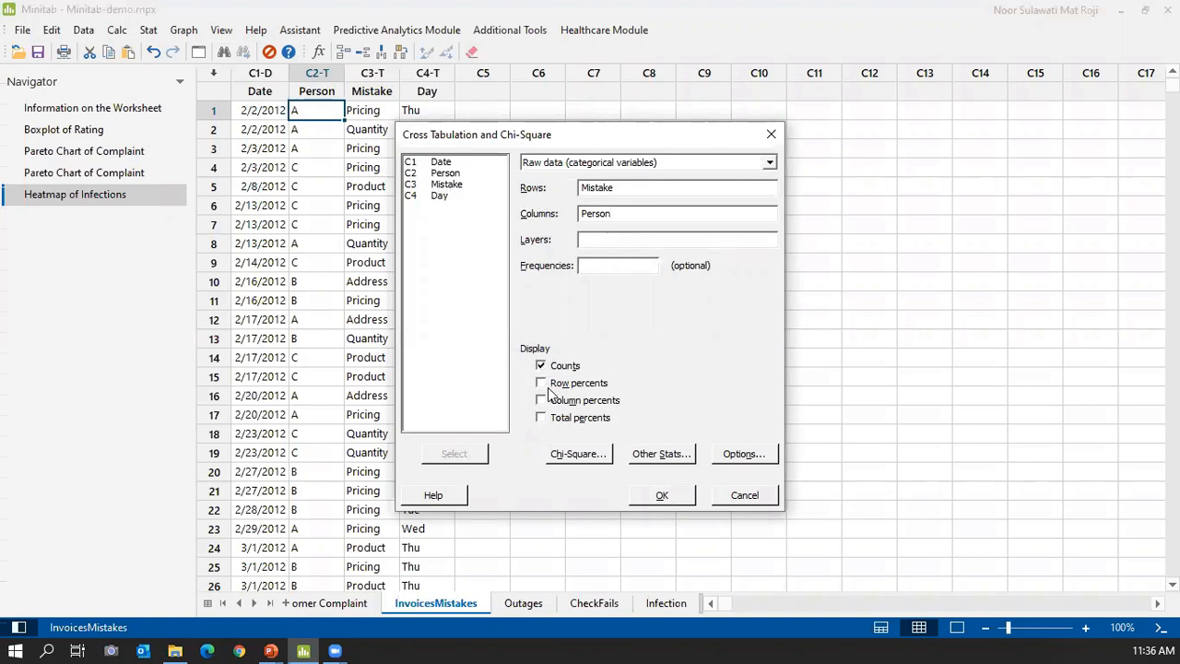
Include the chi-square test, expected cell counts and each cell's contribution to chi-square, and generate the cross tabulation.
left_click(563, 456)
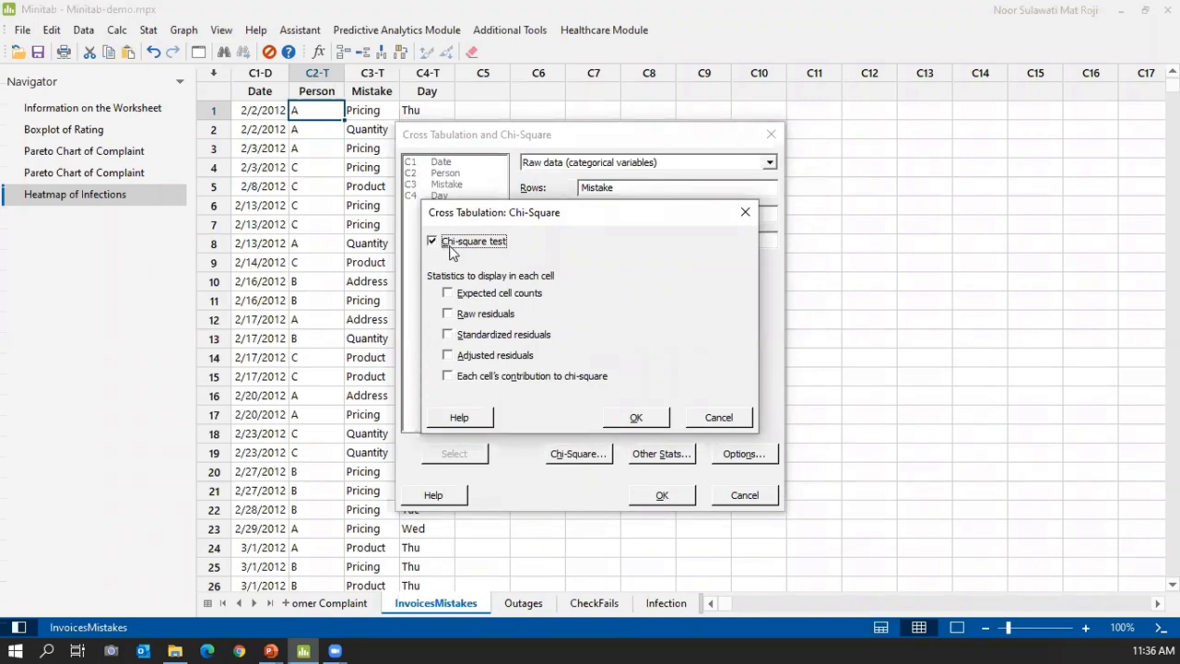
left_click(453, 293)
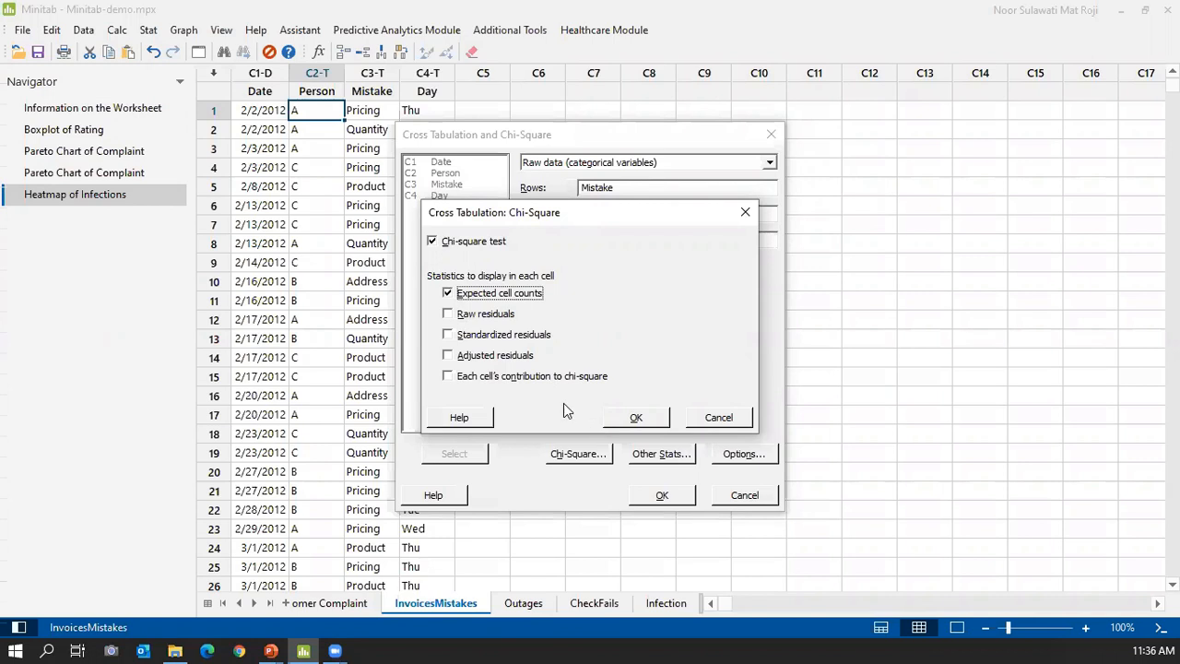
left_click(501, 380)
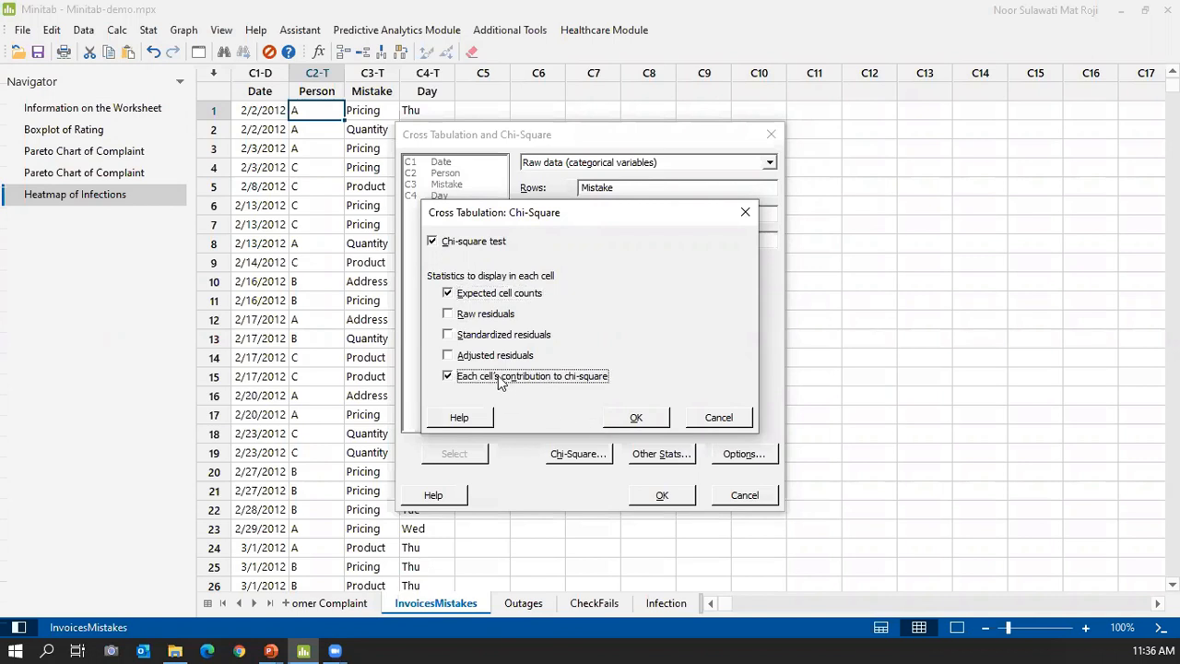
left_click(638, 418)
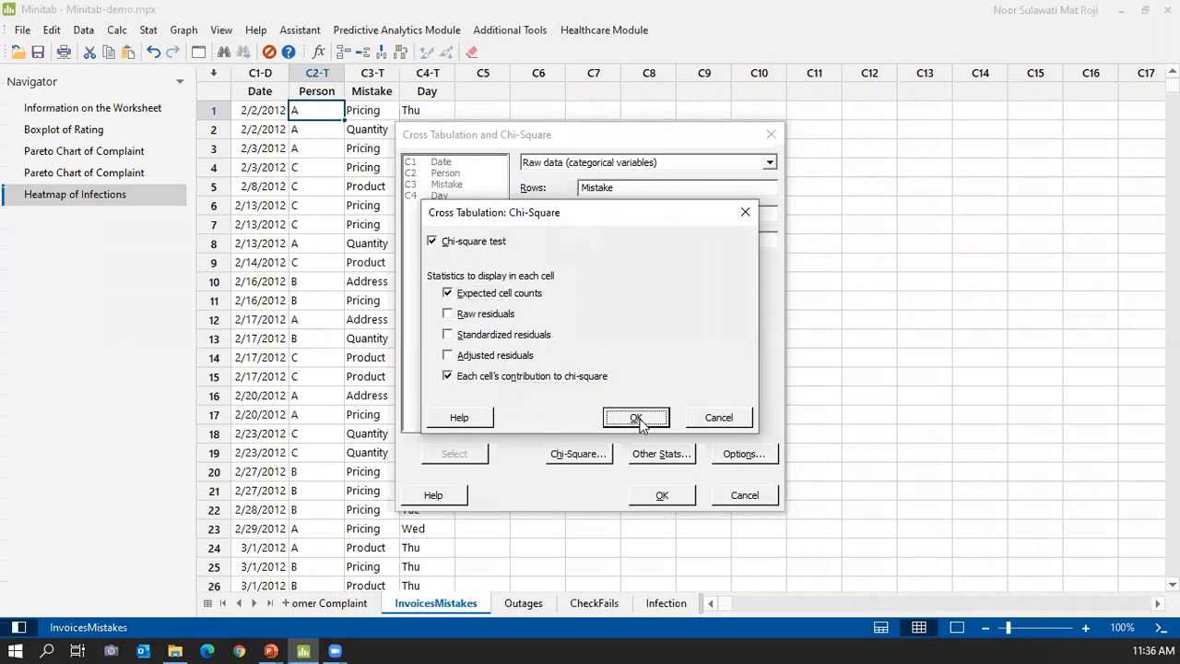
left_click(662, 496)
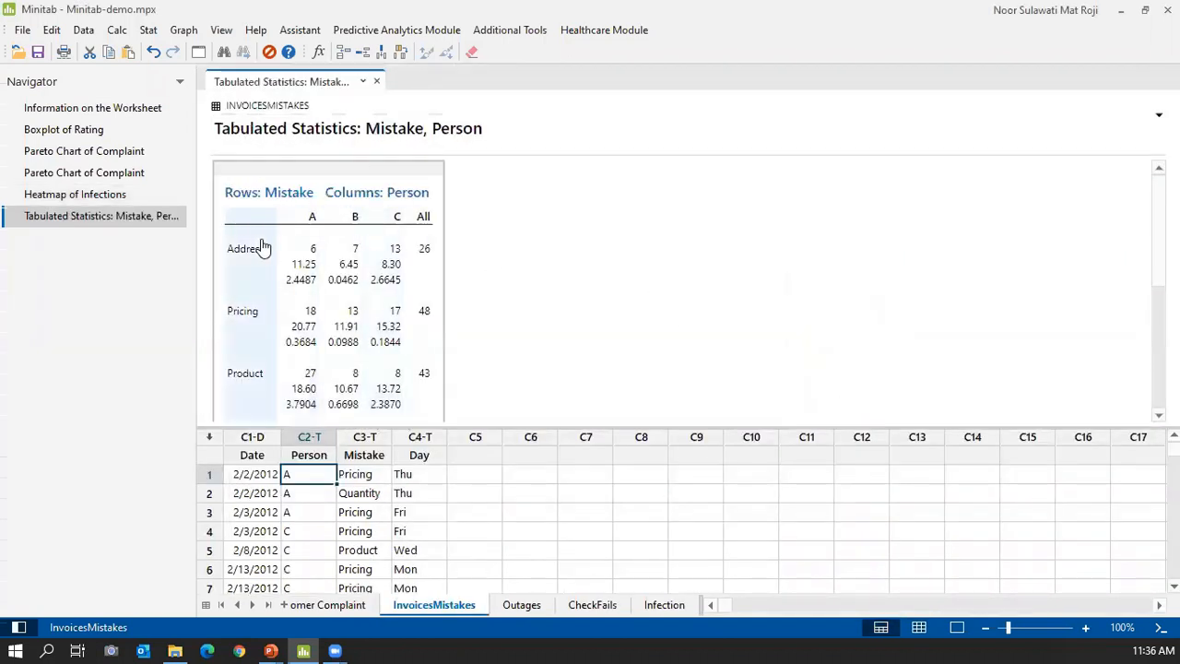
scroll(413, 271, "down", 5)
scroll(413, 268, "up", 5)
scroll(421, 250, "down", 6)
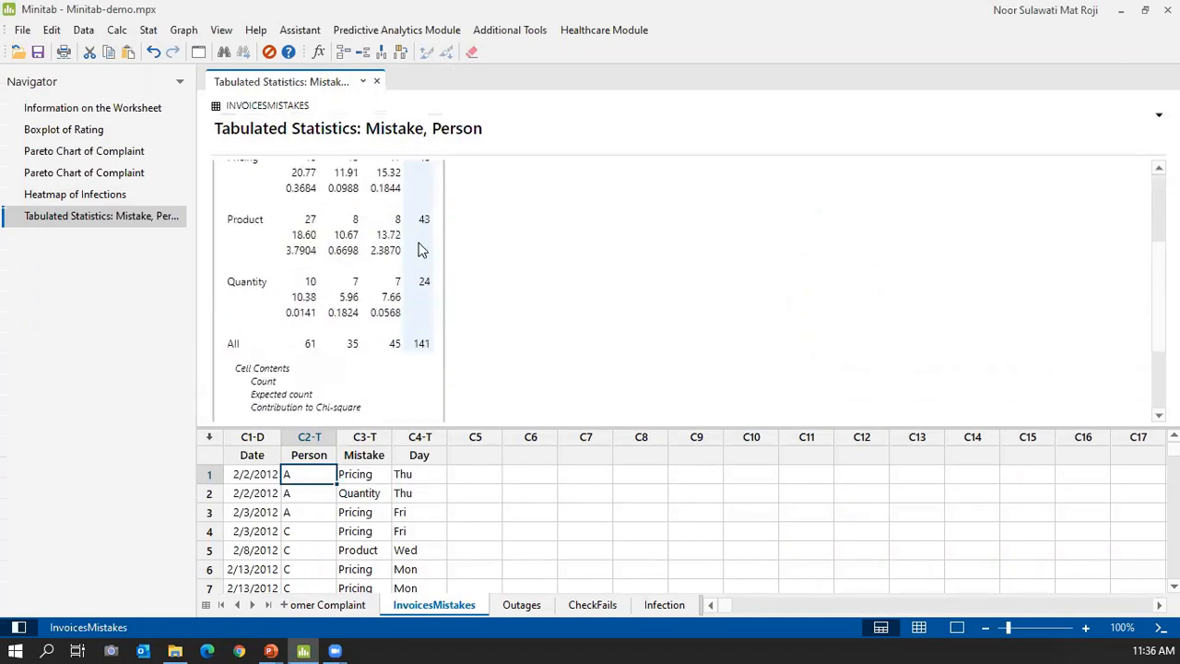
Review the variables and chi-square options in the Cross Tabulation and Chi-Square settings, leaving them without running another analysis.
left_click(148, 29)
mouse_move(230, 241)
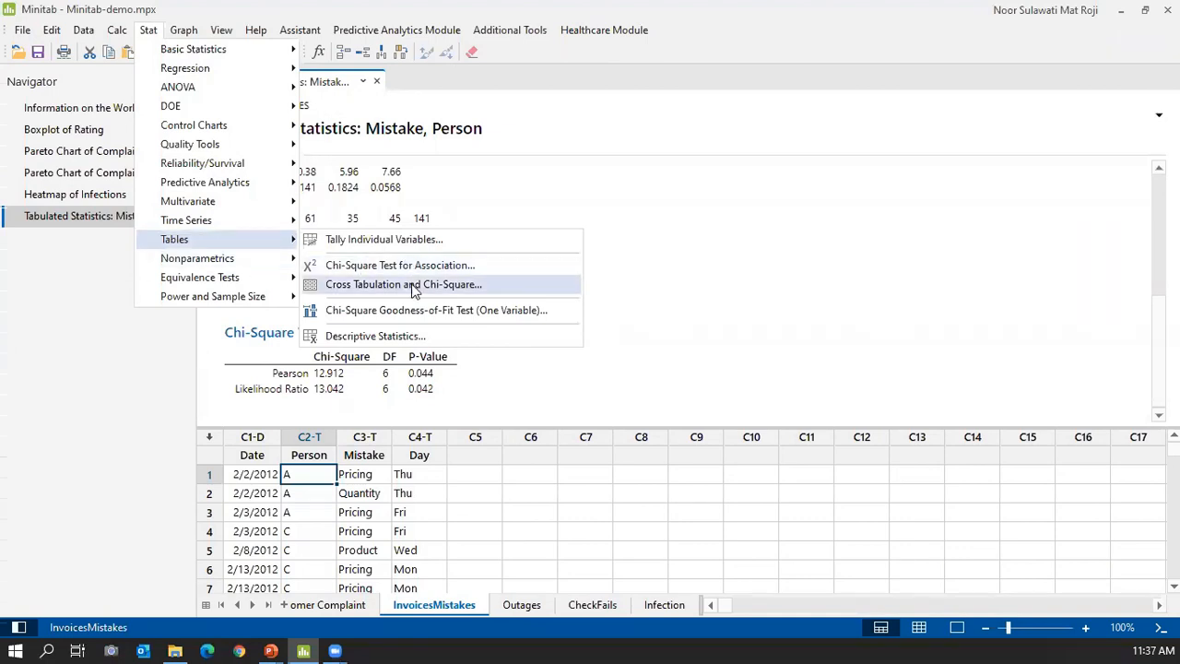
left_click(412, 289)
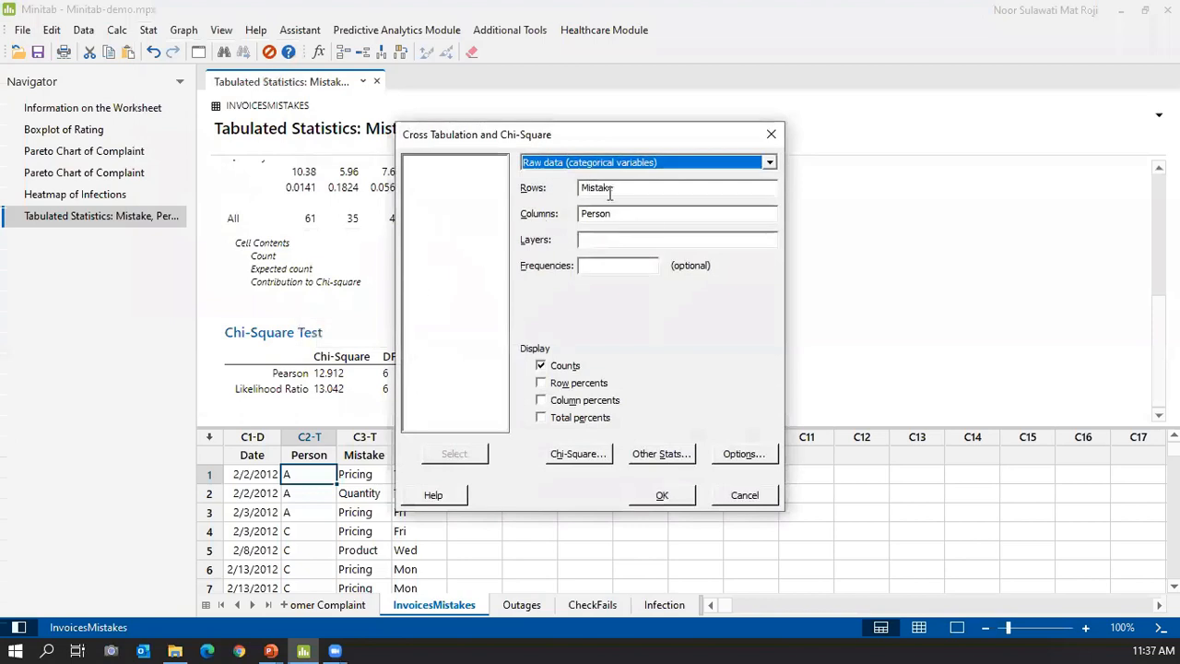
left_click(618, 240)
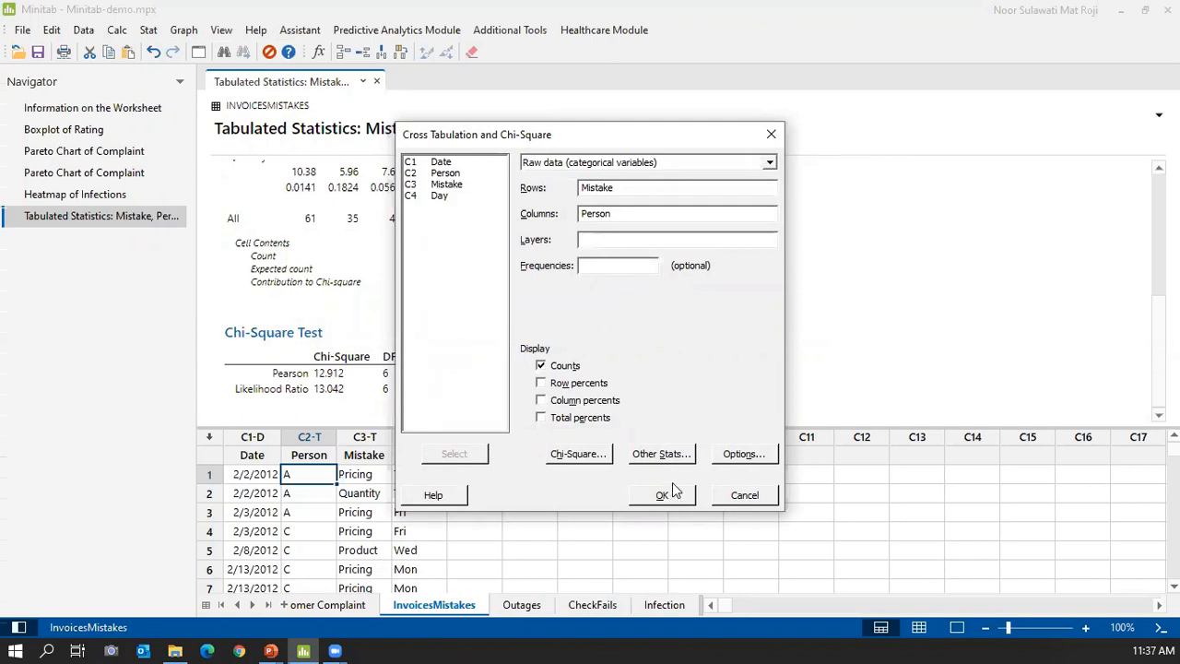
left_click(578, 455)
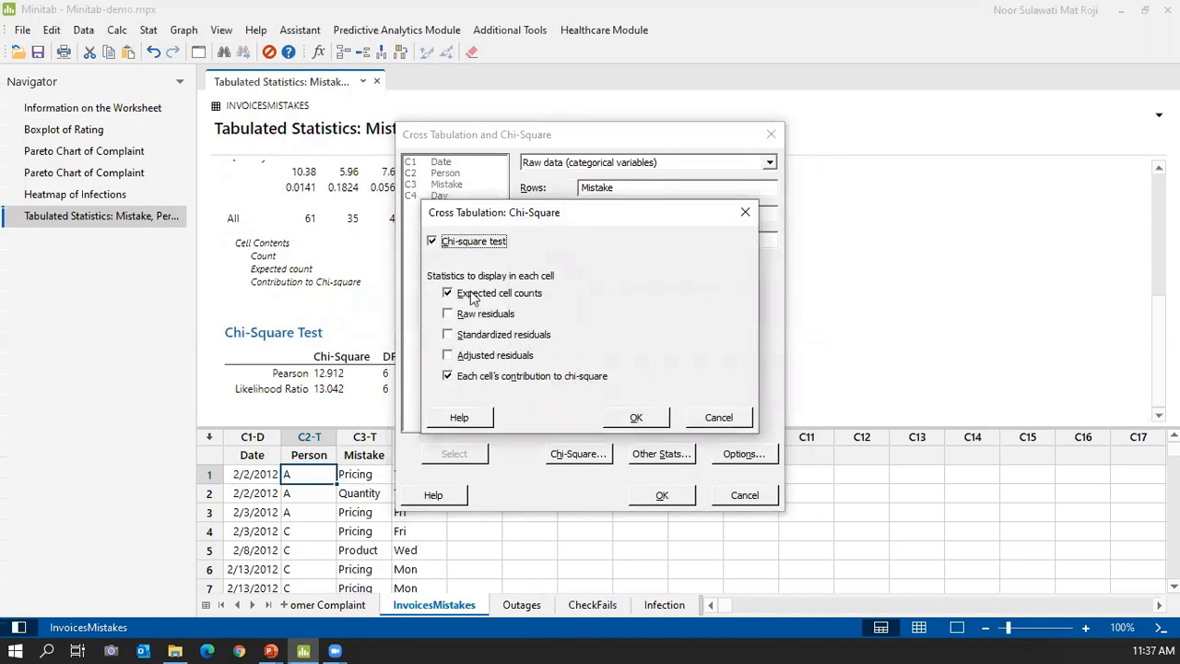
left_click(634, 418)
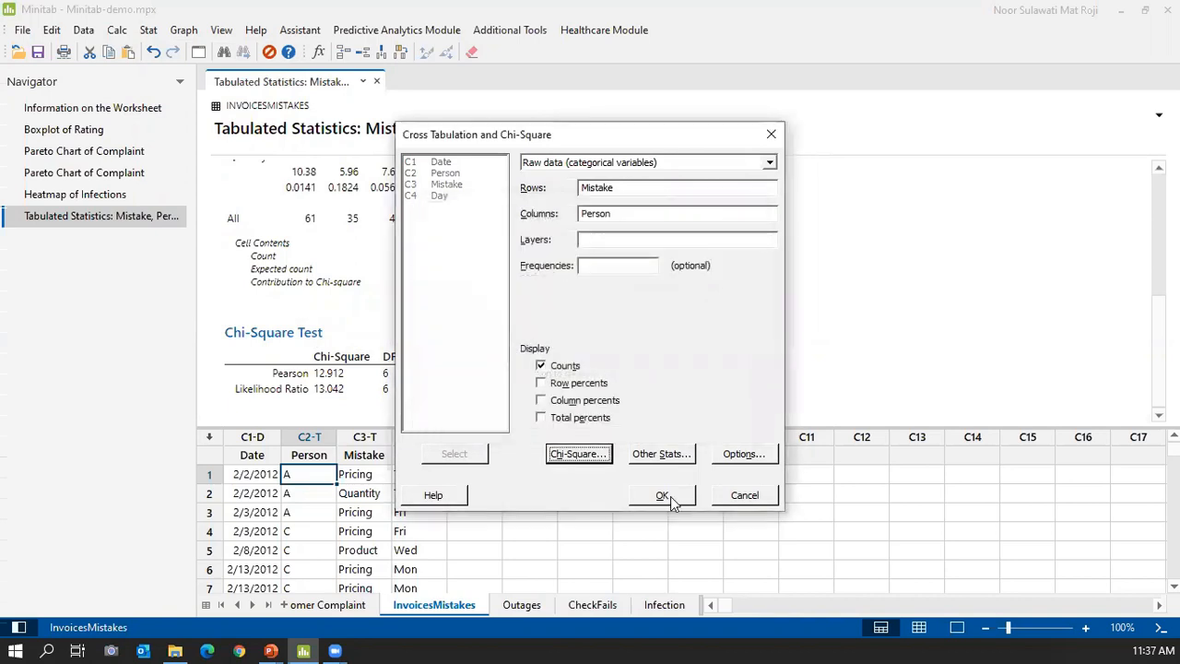
left_click(745, 495)
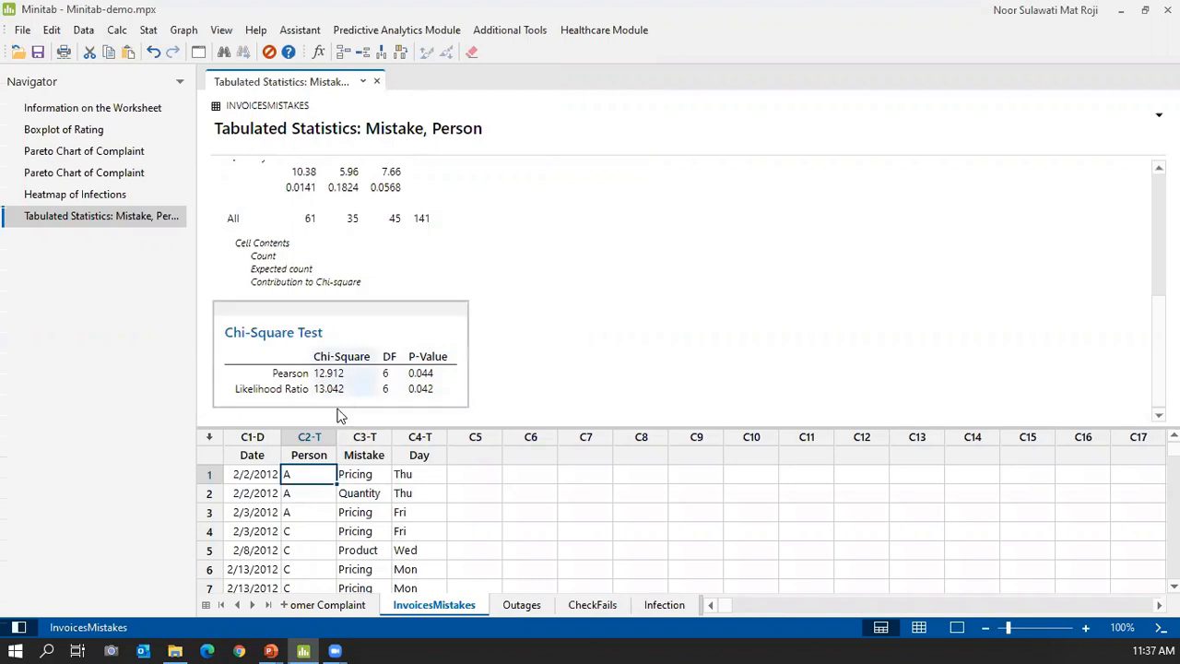
Examine the counts, expected counts and chi-square contributions for each Mistake and Person, along with the Chi-Square Test results.
scroll(317, 384, "up", 5)
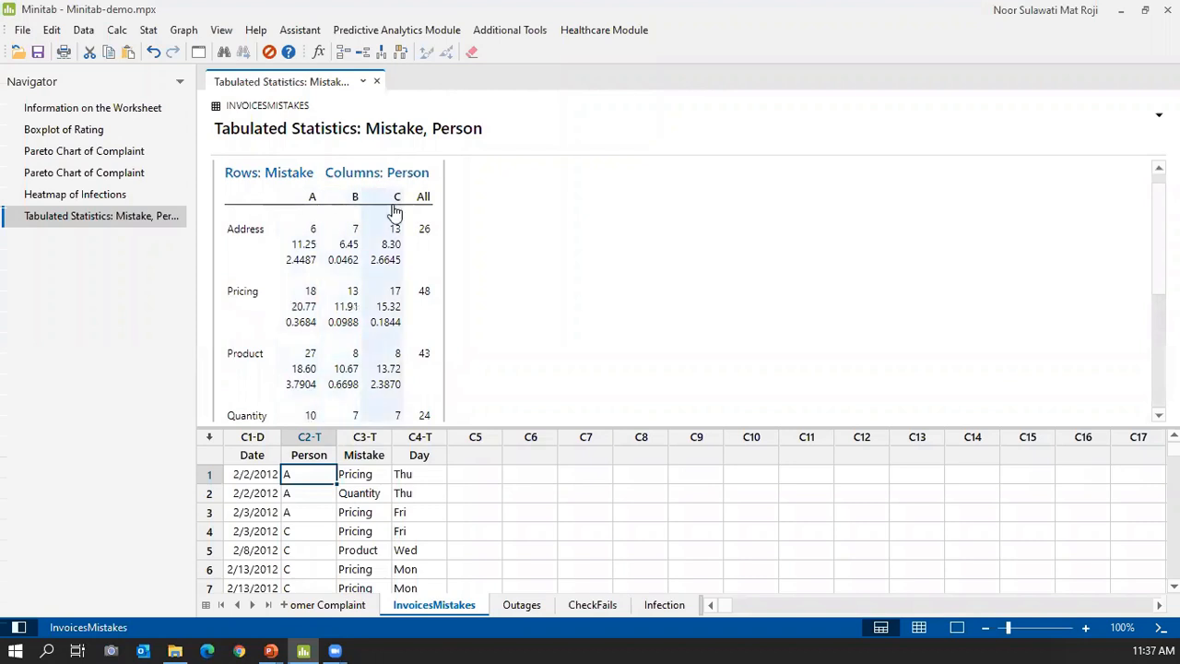
scroll(392, 304, "down", 5)
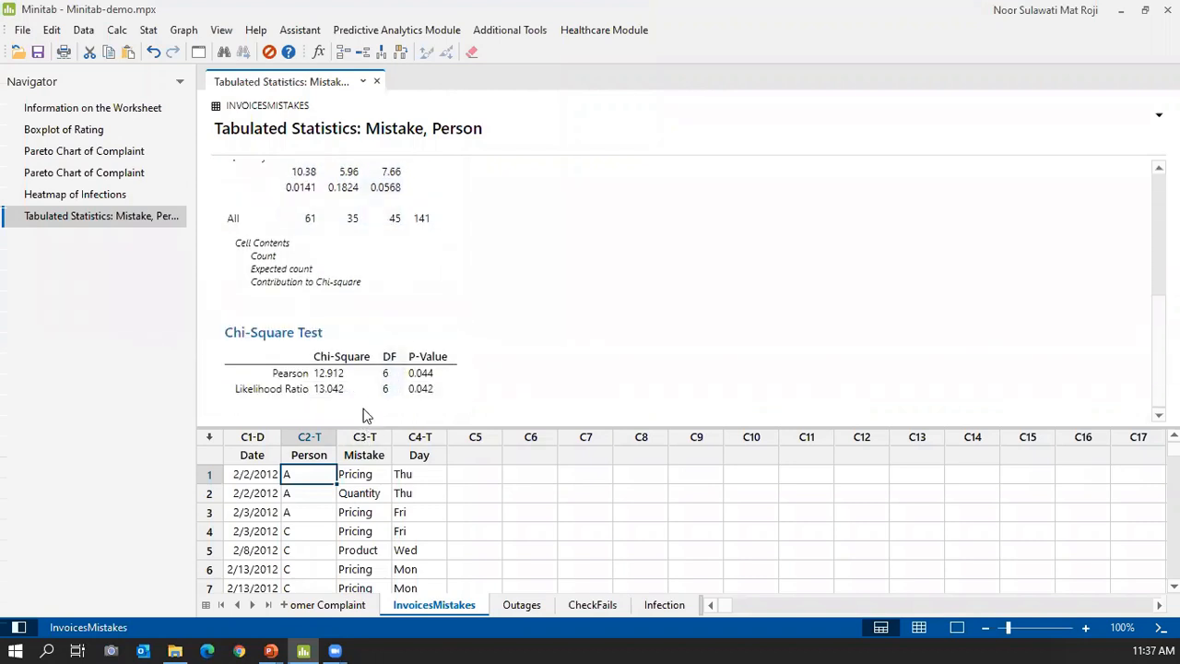
scroll(322, 297, "up", 5)
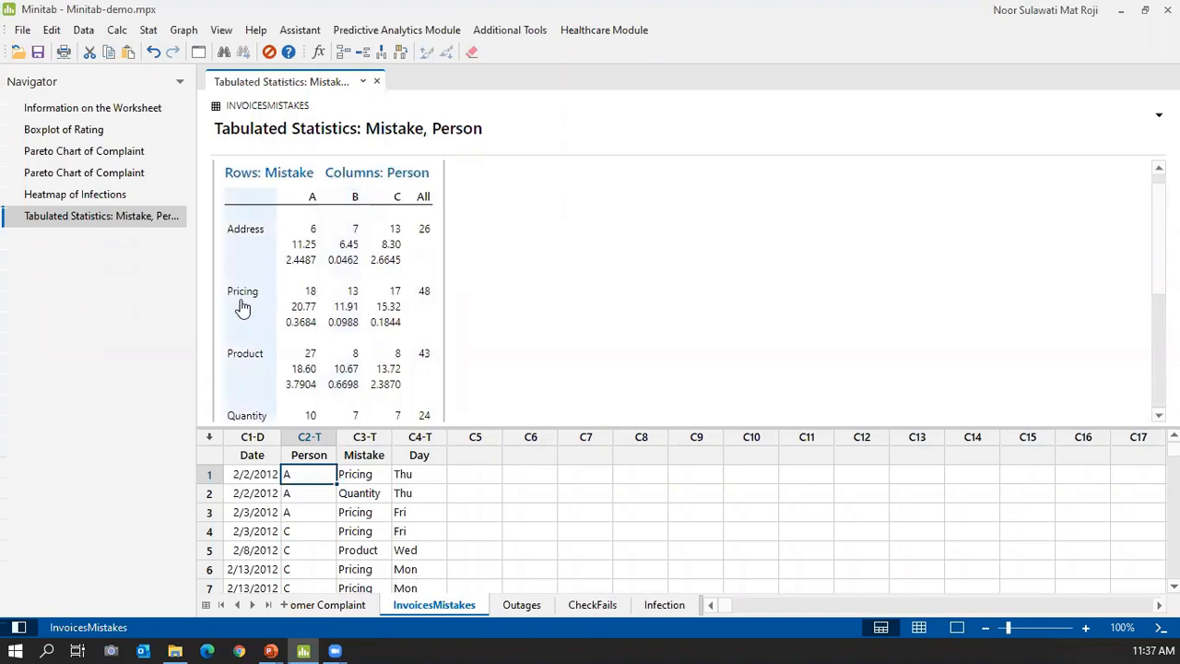
scroll(253, 308, "down", 3)
scroll(258, 311, "up", 3)
scroll(245, 359, "down", 1)
scroll(245, 357, "down", 1)
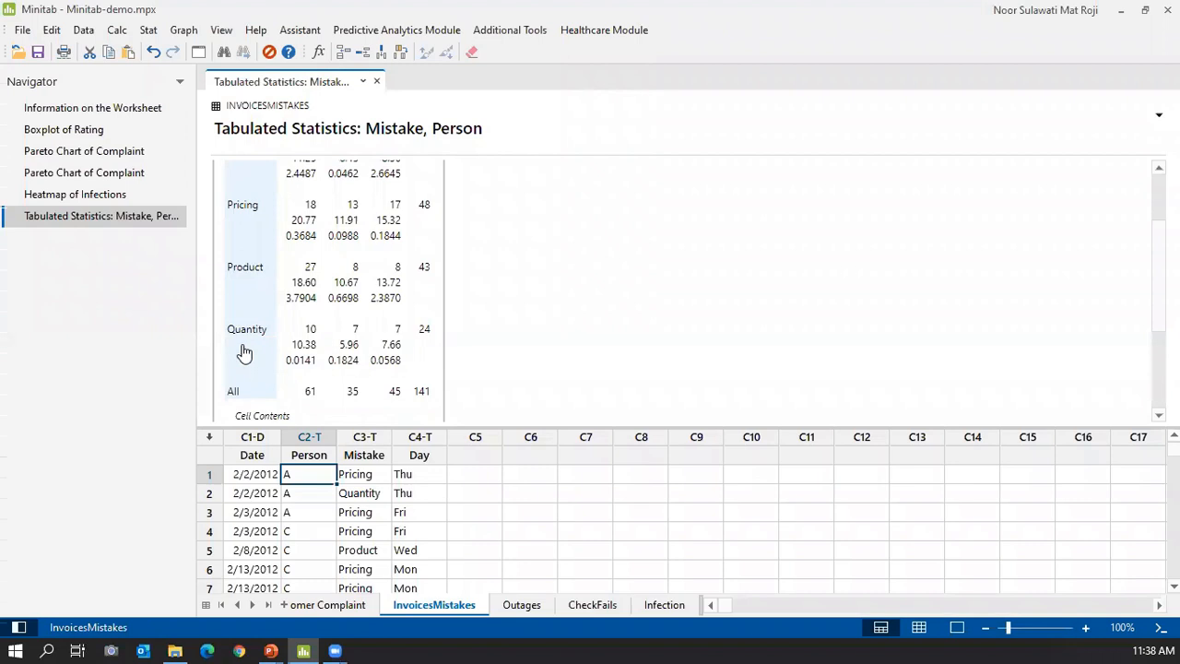
scroll(246, 350, "down", 1)
scroll(246, 342, "up", 1)
scroll(245, 343, "up", 2)
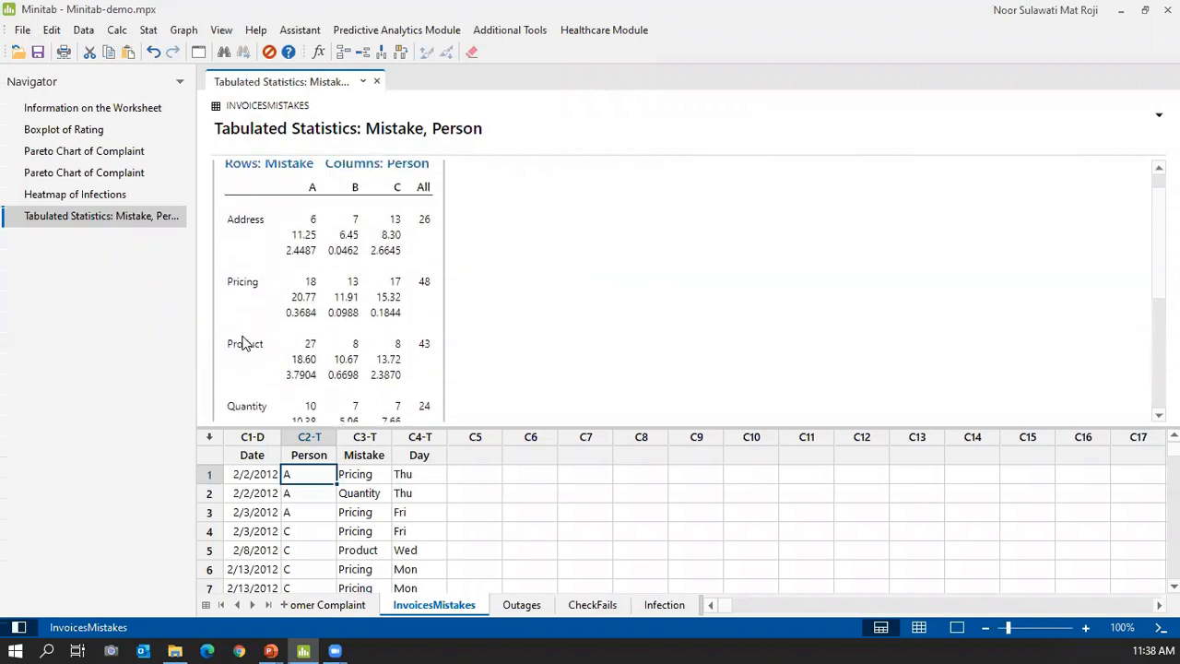
Review the remaining mistake types in the cross tabulation, and advance the presentation to the Chi-Square Test interpretation slide.
scroll(244, 341, "down", 2)
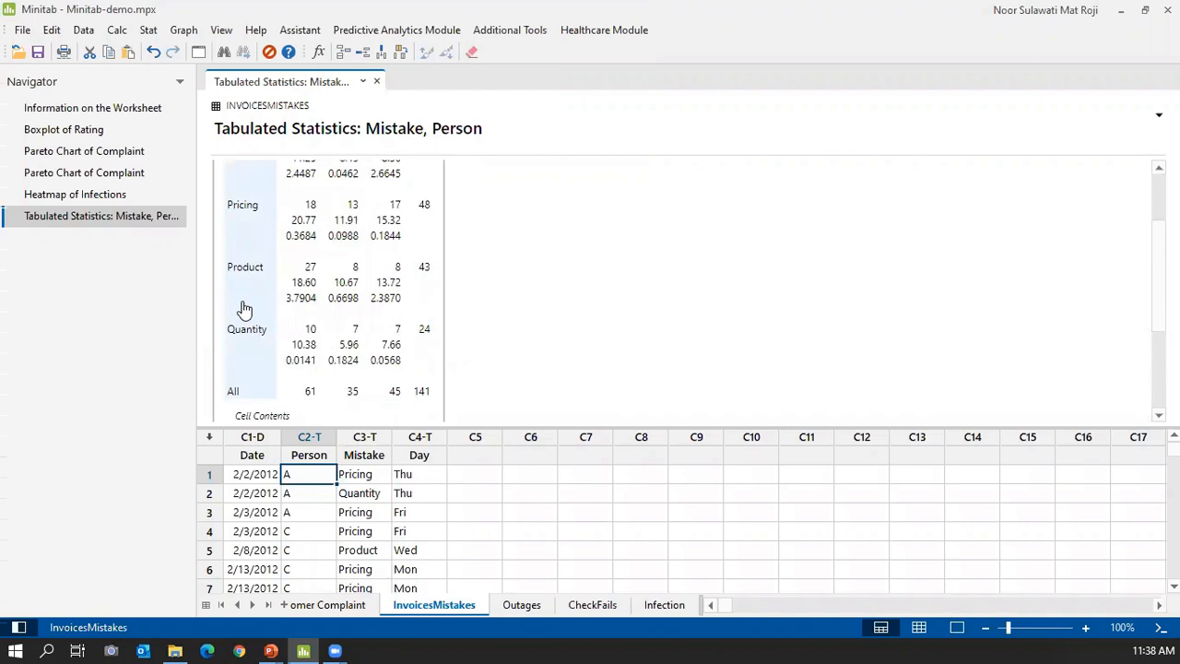
scroll(349, 332, "up", 2)
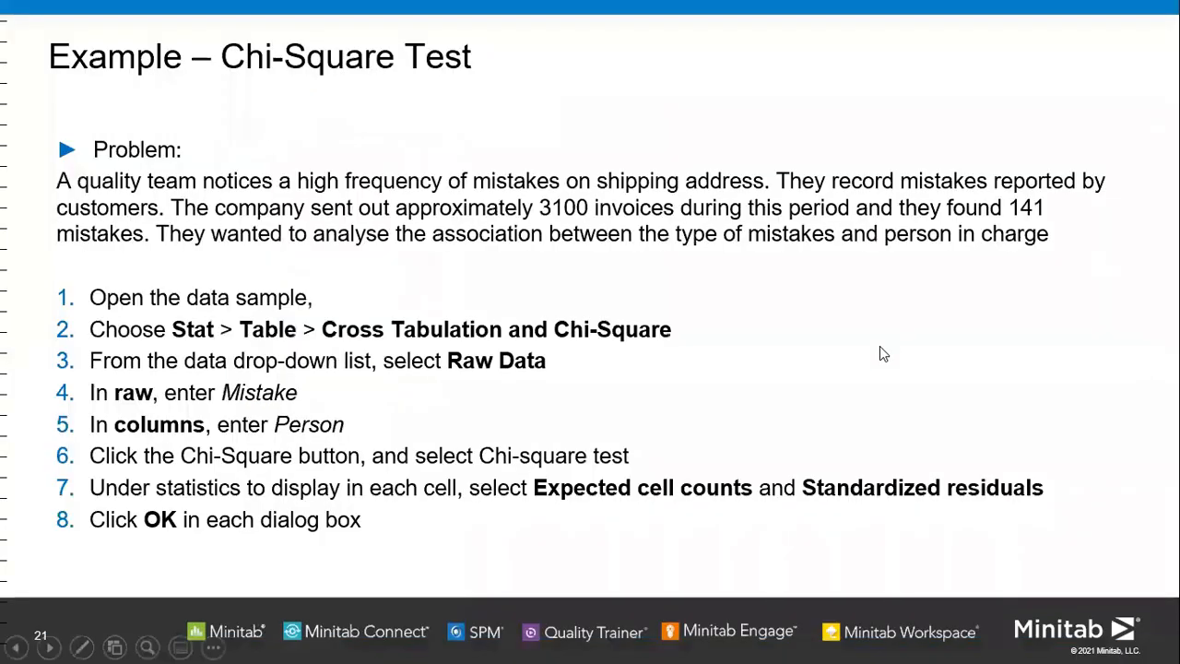
left_click(881, 350)
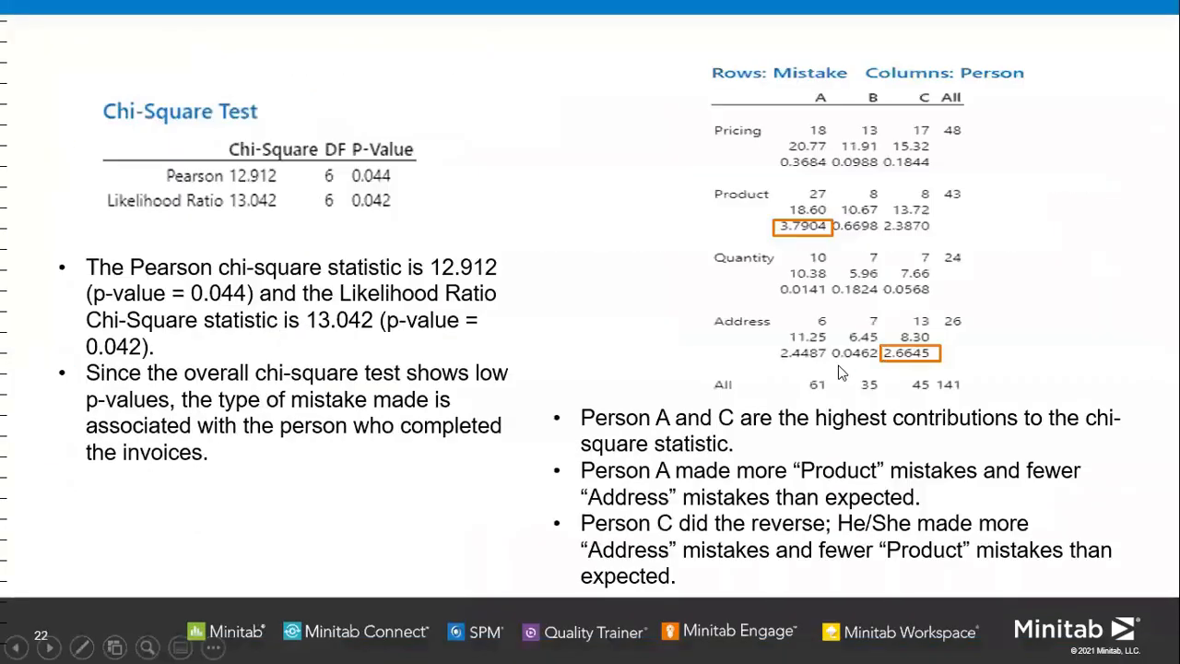
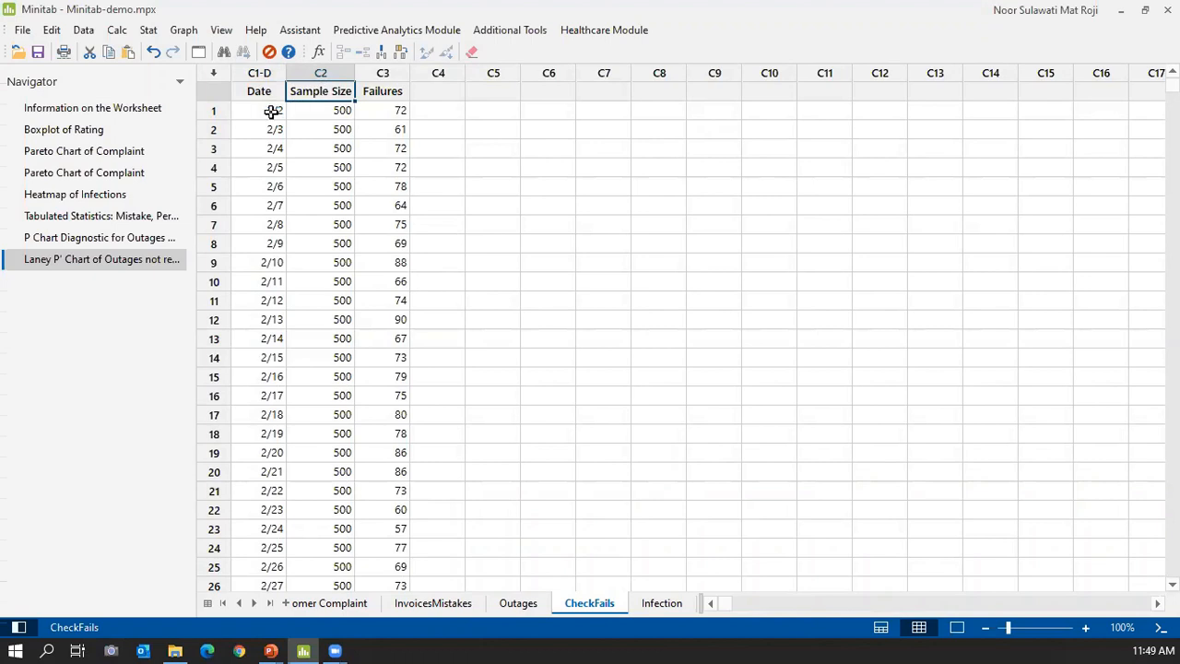
Examine the Date, Sample Size and Failures columns of the CheckFails worksheet.
left_click(317, 110)
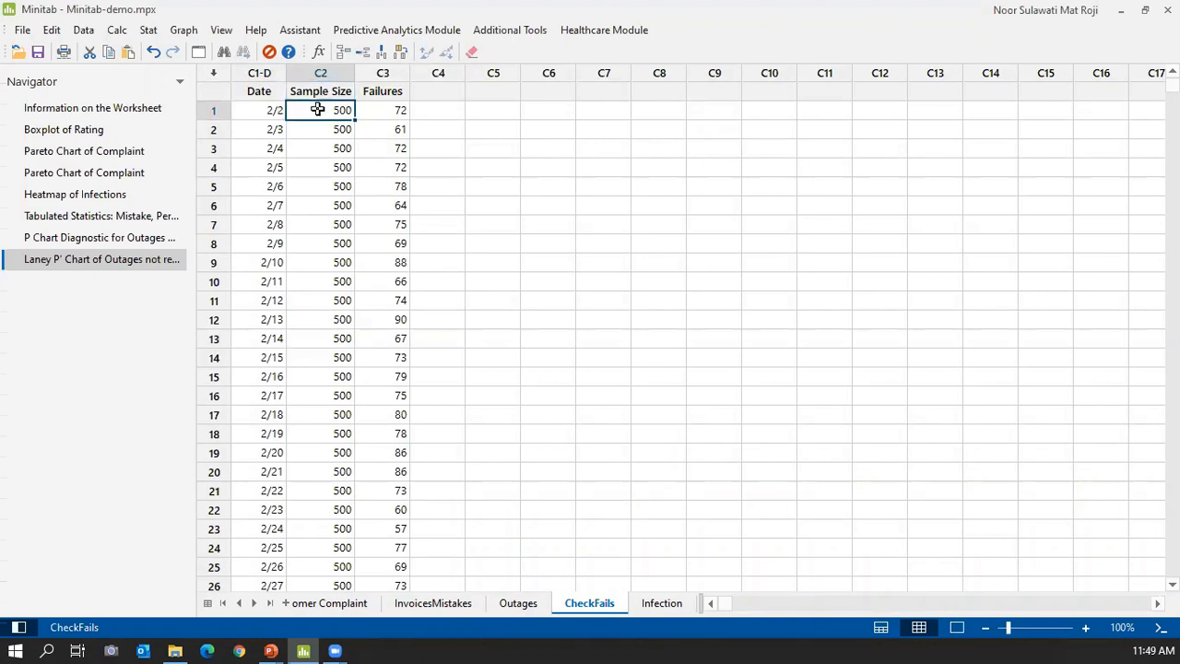
left_click(394, 110)
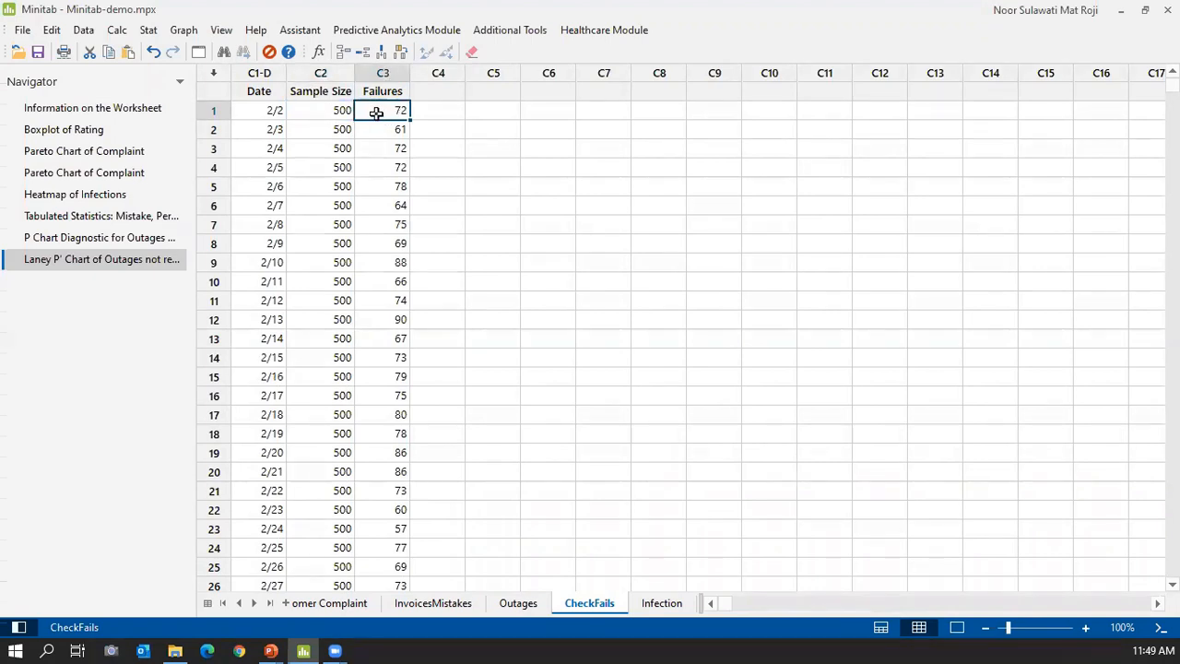
left_click(322, 113)
left_click(272, 110)
left_click(258, 137)
left_click(259, 150)
left_click(268, 166)
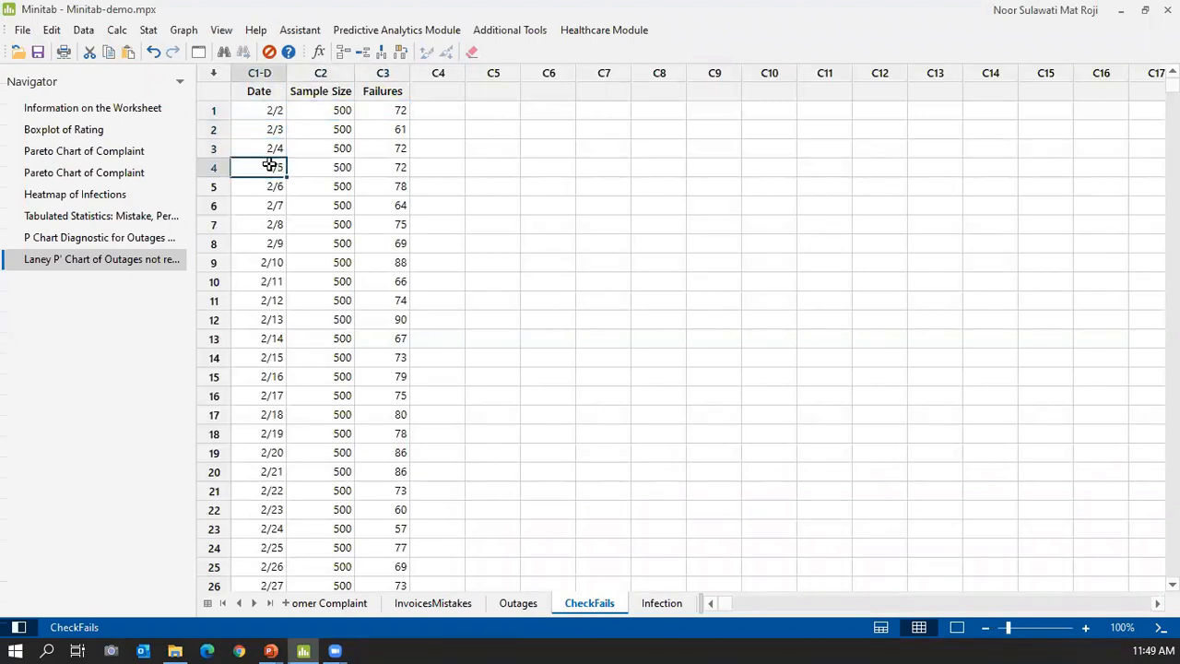
left_click(396, 111)
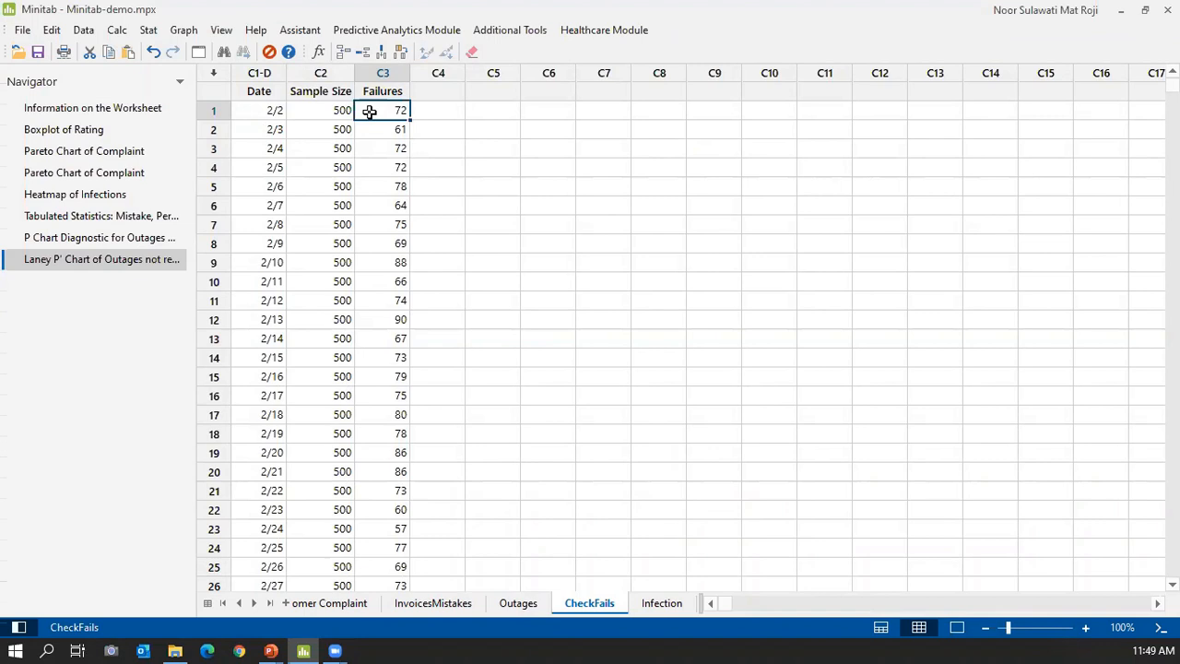
left_click(148, 33)
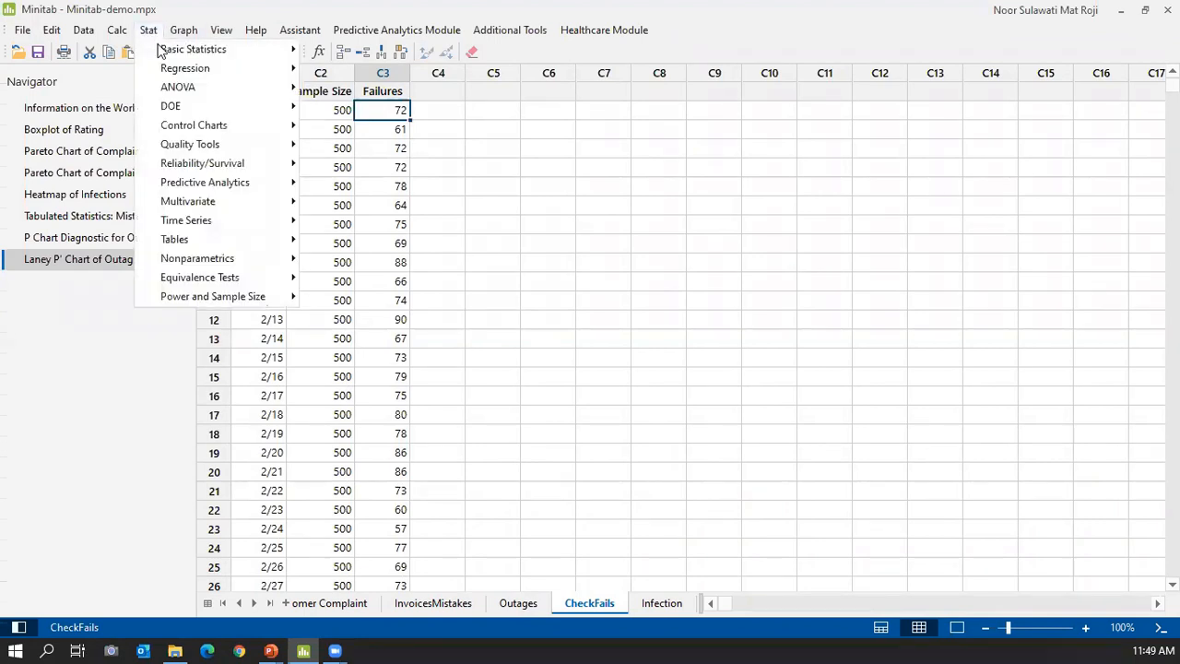
mouse_move(219, 152)
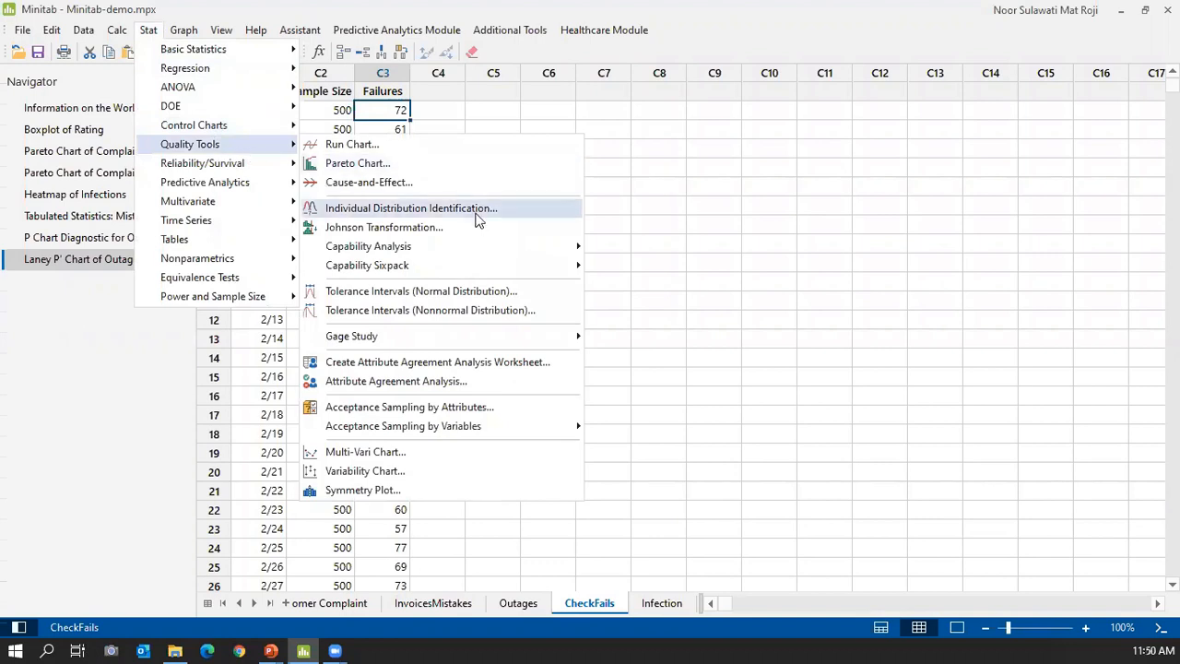
mouse_move(497, 248)
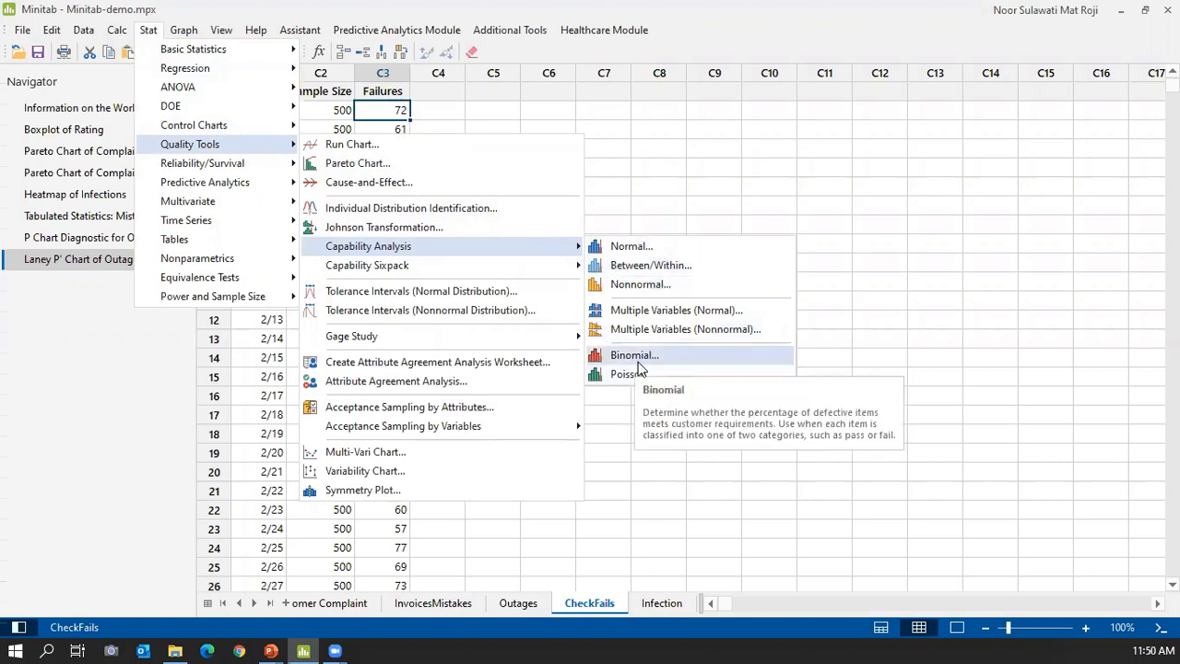
left_click(974, 276)
left_click(990, 281)
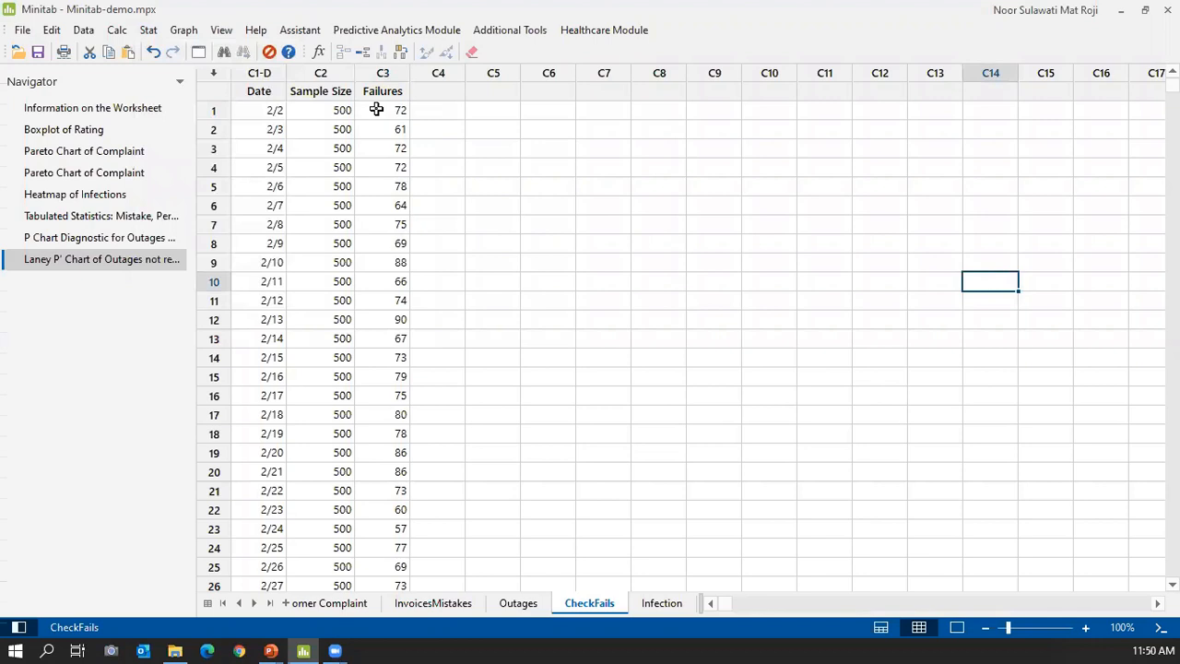
Compare the first day's Sample Size and Failures values in the CheckFails worksheet.
left_click(376, 110)
left_click(298, 114)
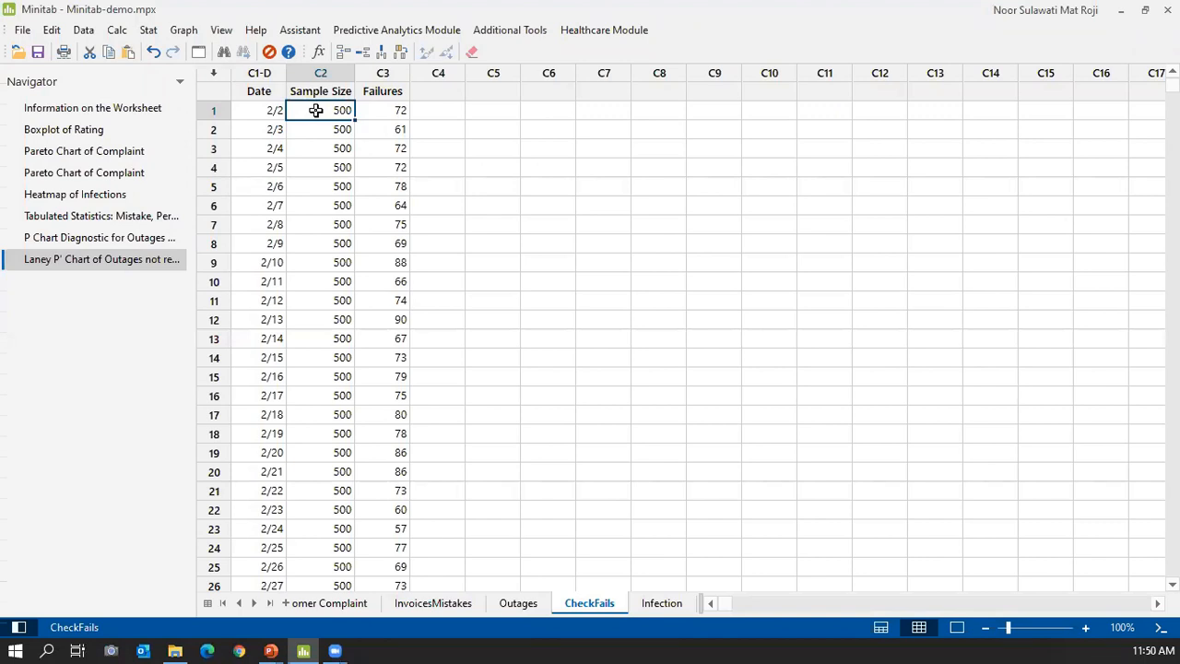
left_click(387, 111)
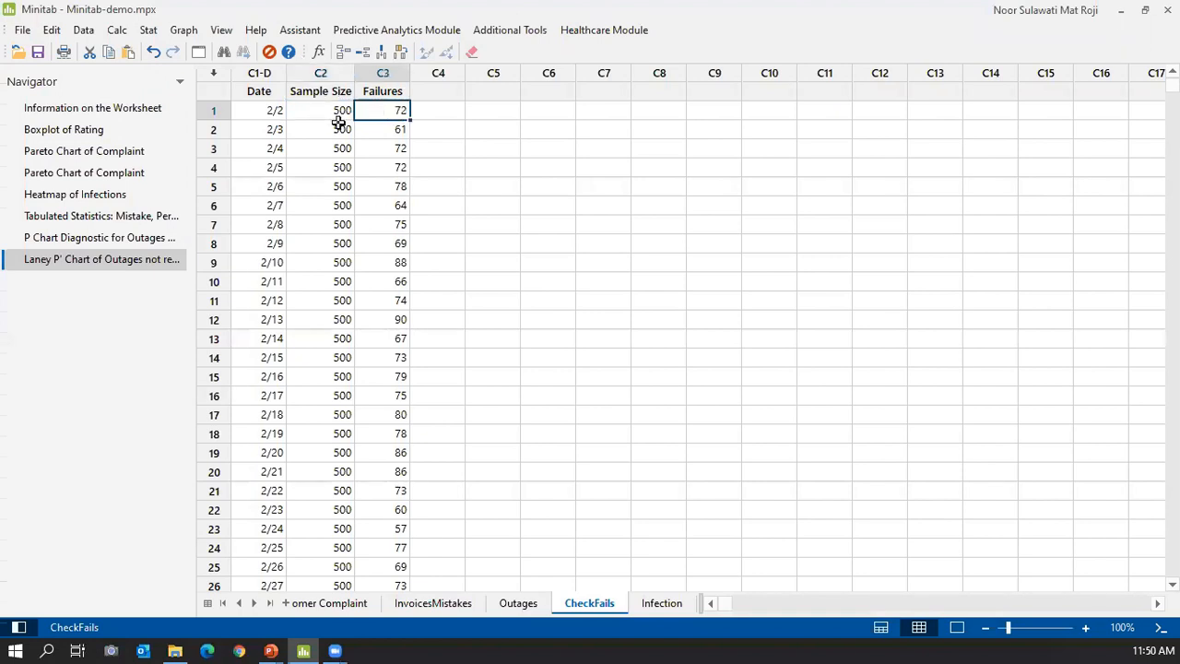
left_click(326, 111)
left_click(379, 109)
Run a binomial capability analysis with Failures as defectives and a constant sample size of 500, and show the full report without the worksheet.
left_click(148, 31)
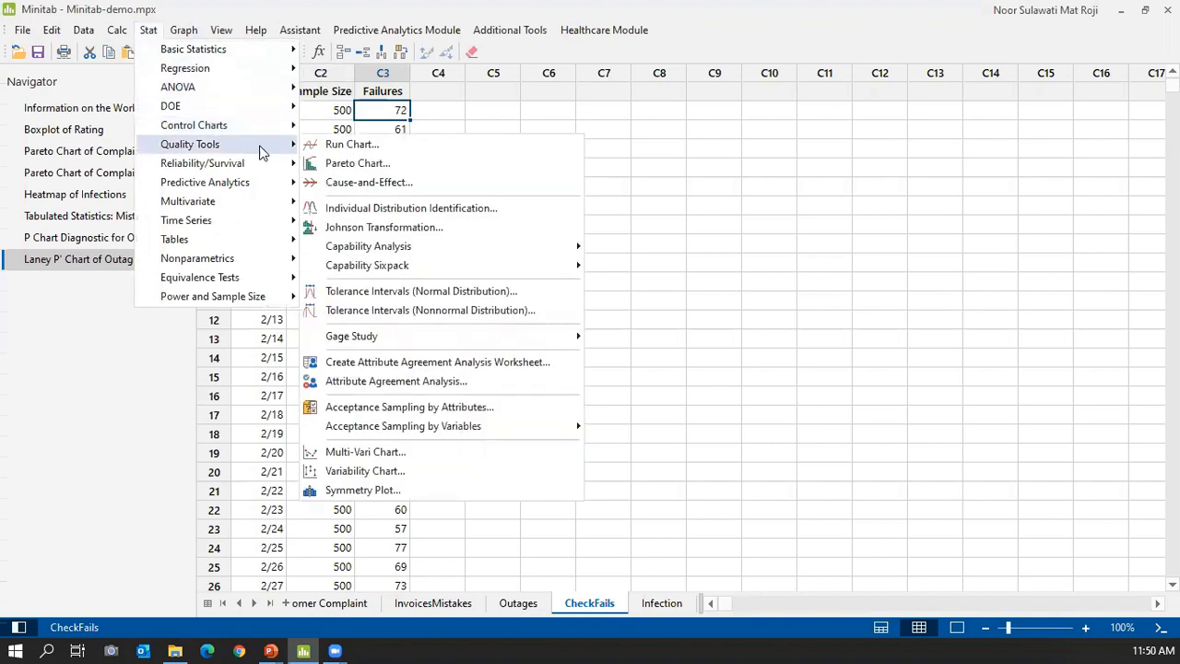
mouse_move(574, 247)
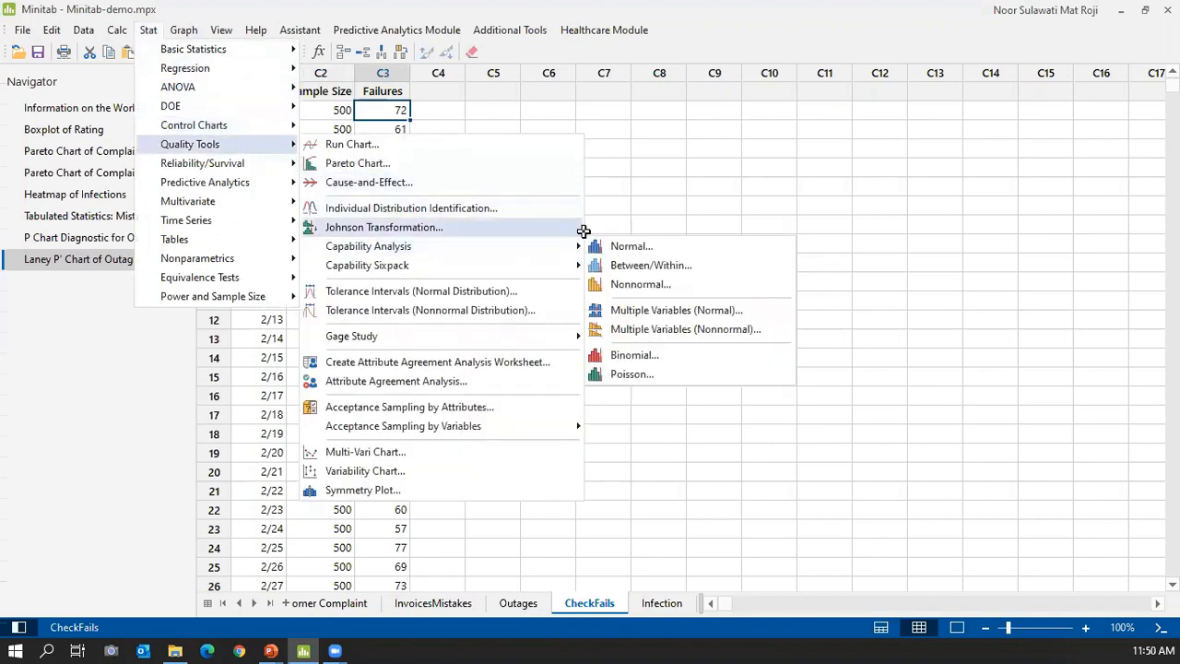
left_click(648, 355)
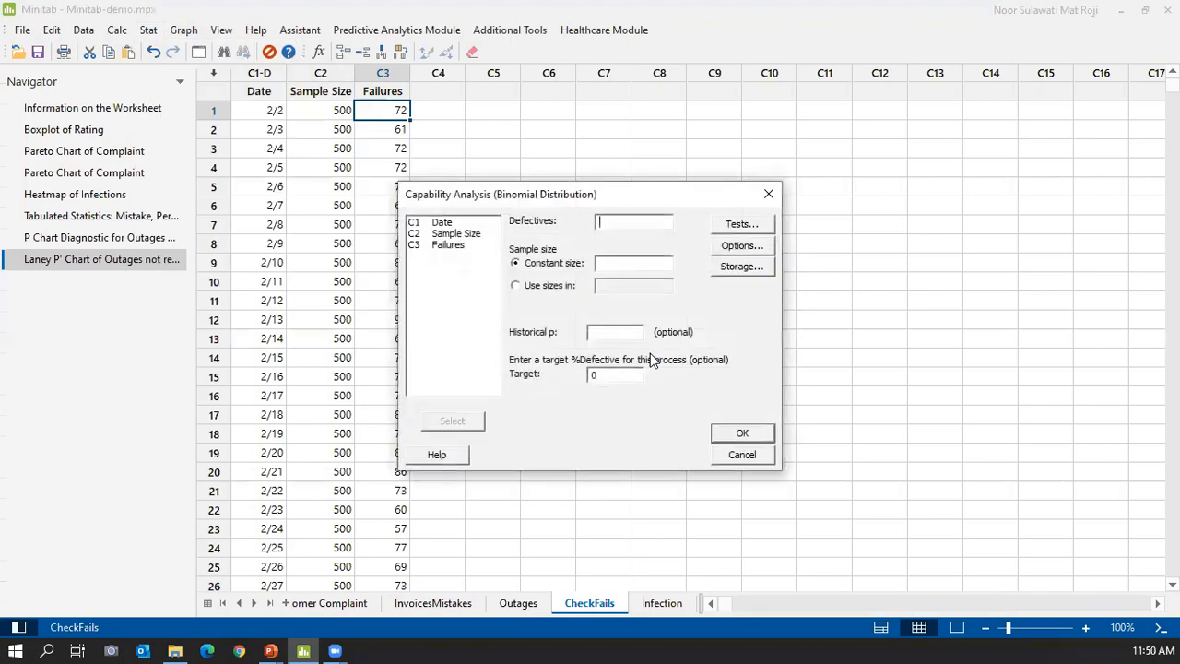
double_click(455, 244)
left_click(629, 264)
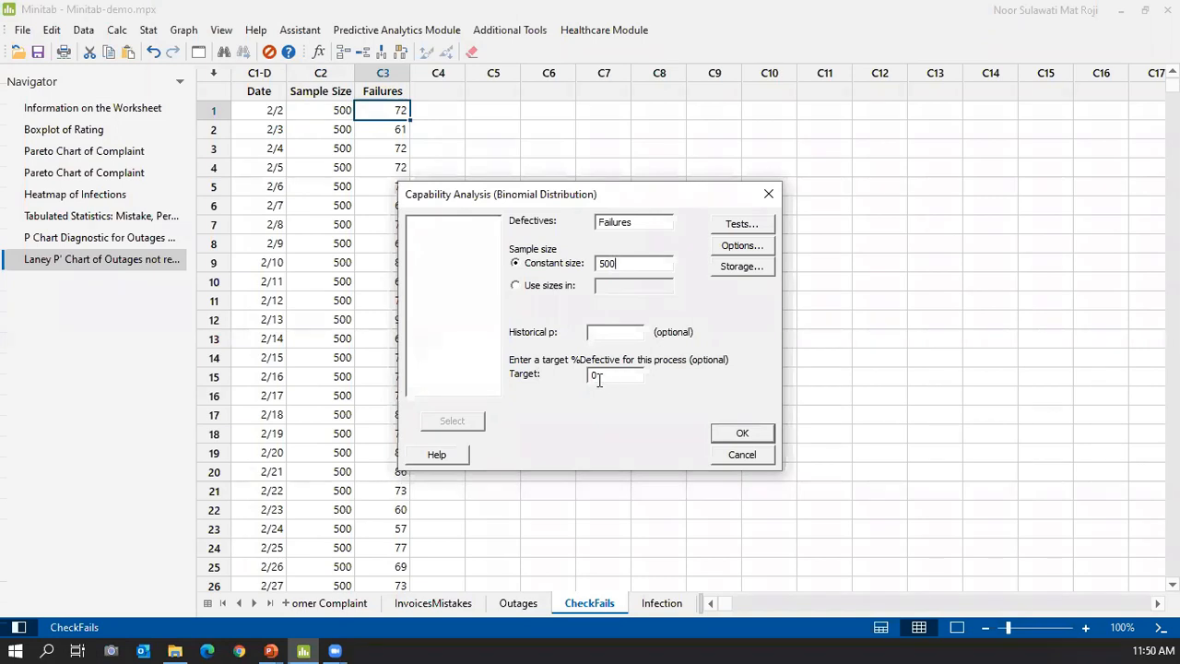
left_click(728, 436)
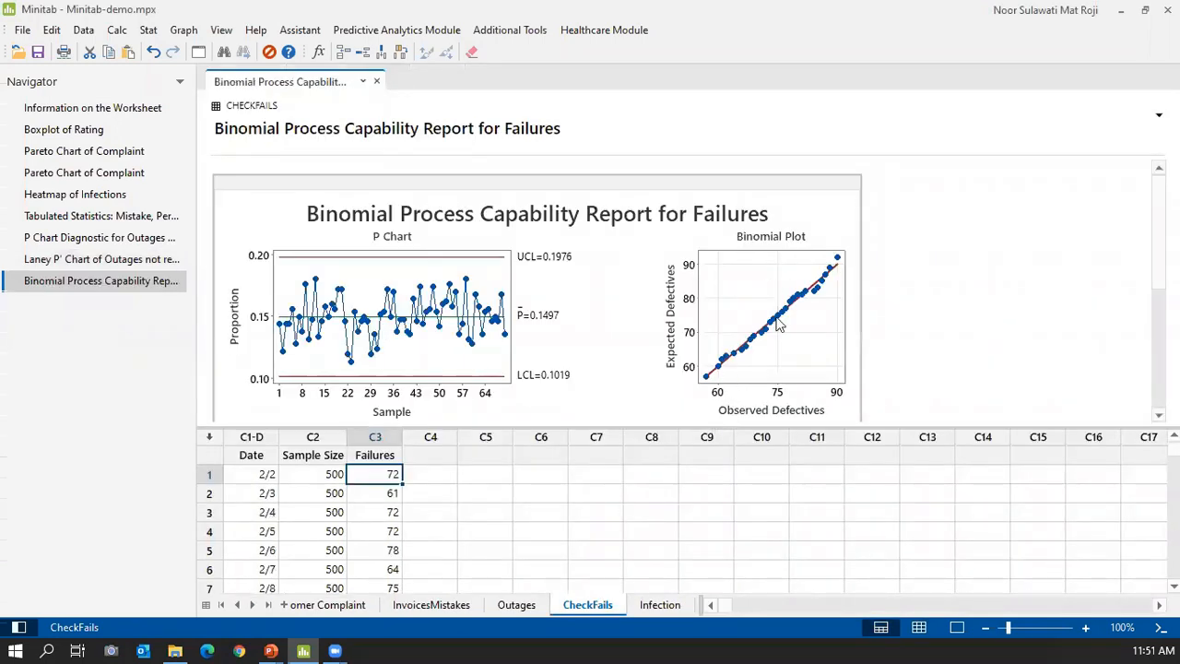
left_click(958, 628)
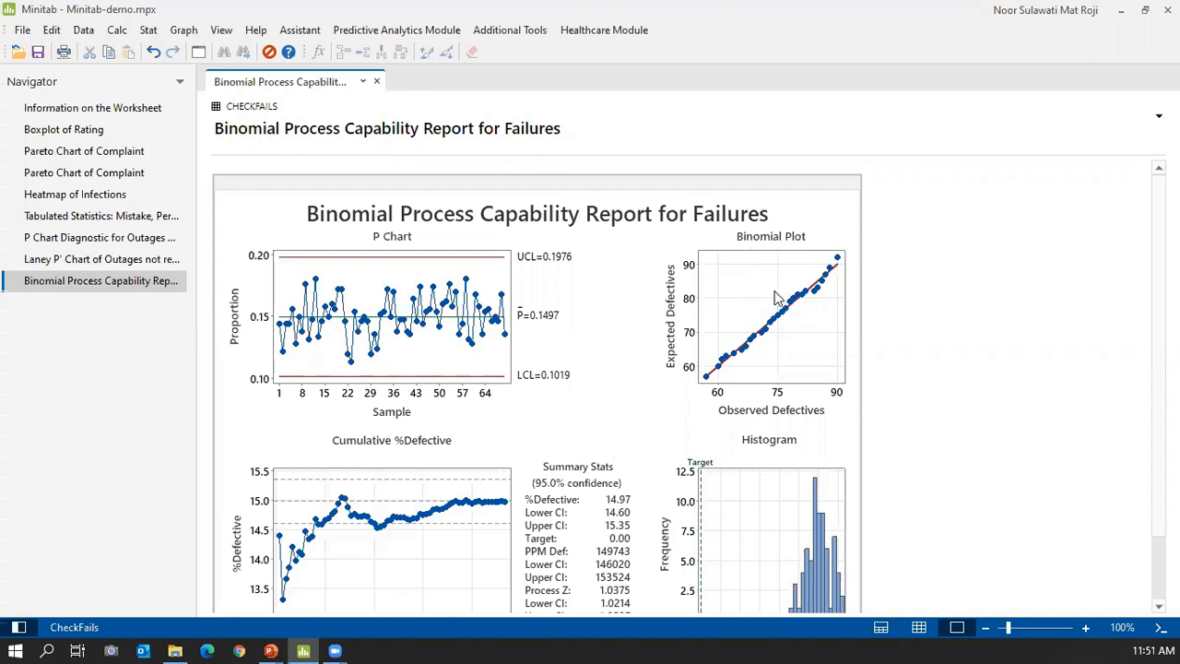
scroll(776, 298, "down", 2)
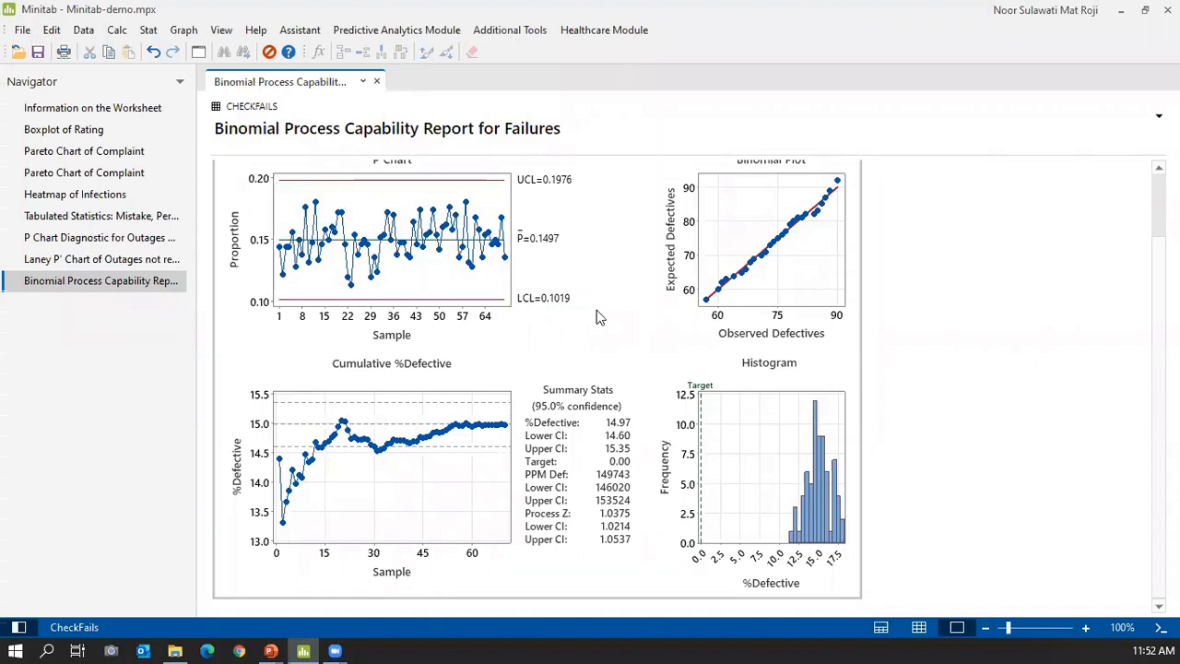
Review the defectives, sample size and target settings of the binomial capability analysis, leaving them without running it again.
left_click(152, 31)
mouse_move(190, 144)
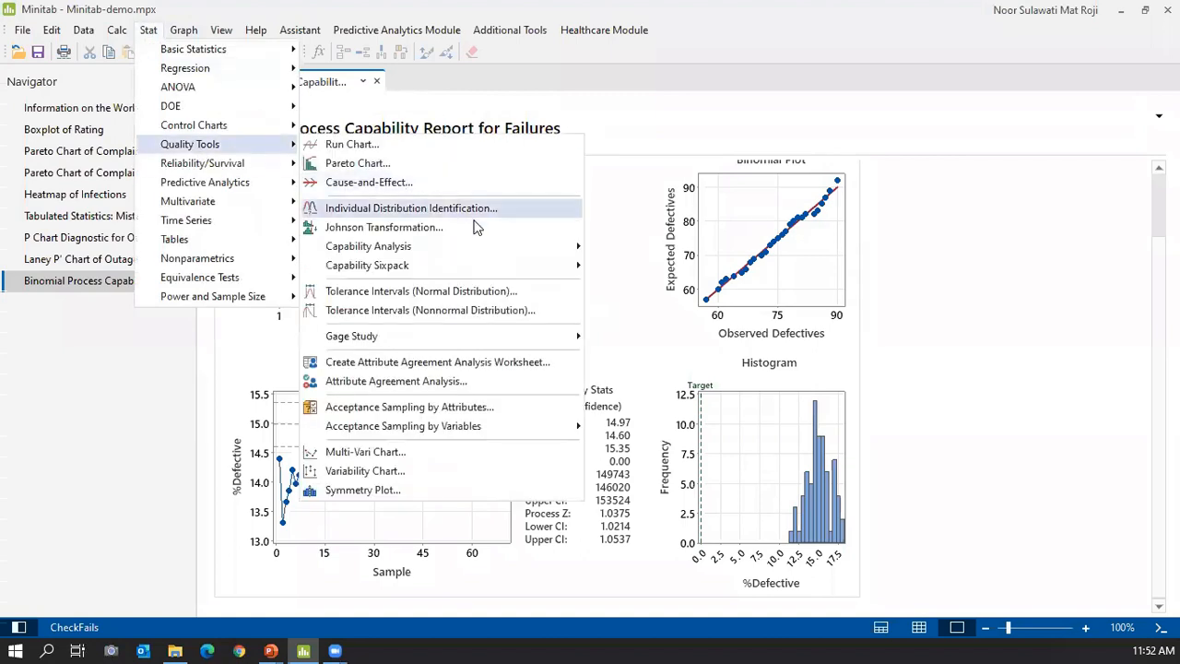
mouse_move(482, 247)
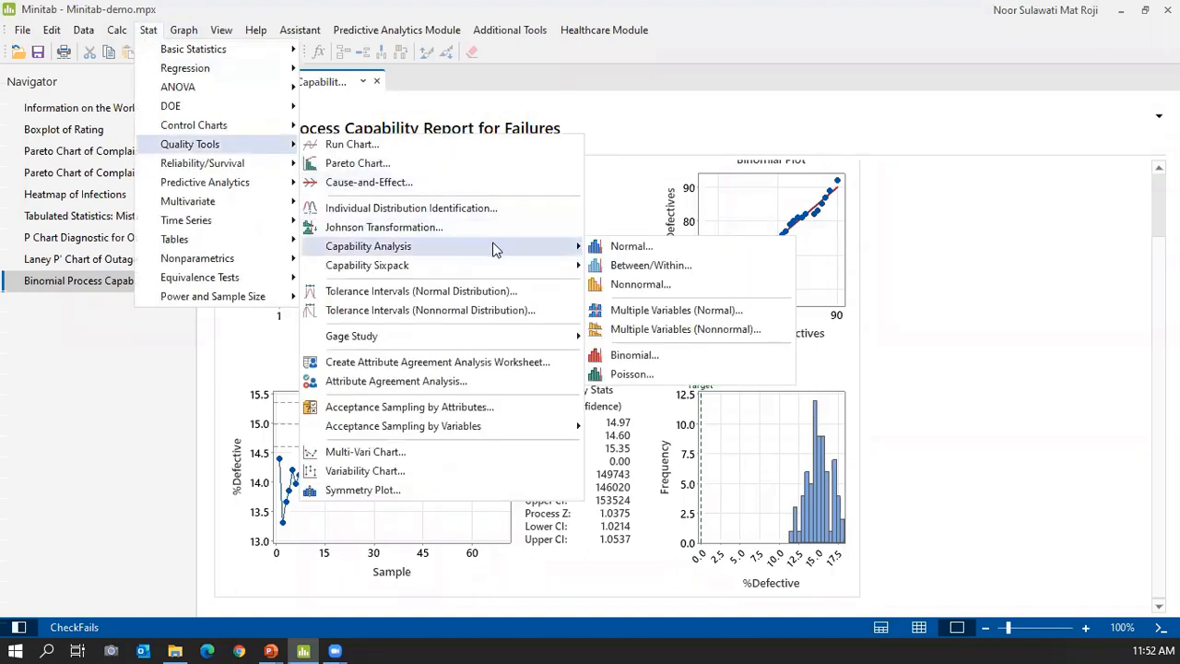
left_click(666, 357)
left_click(648, 222)
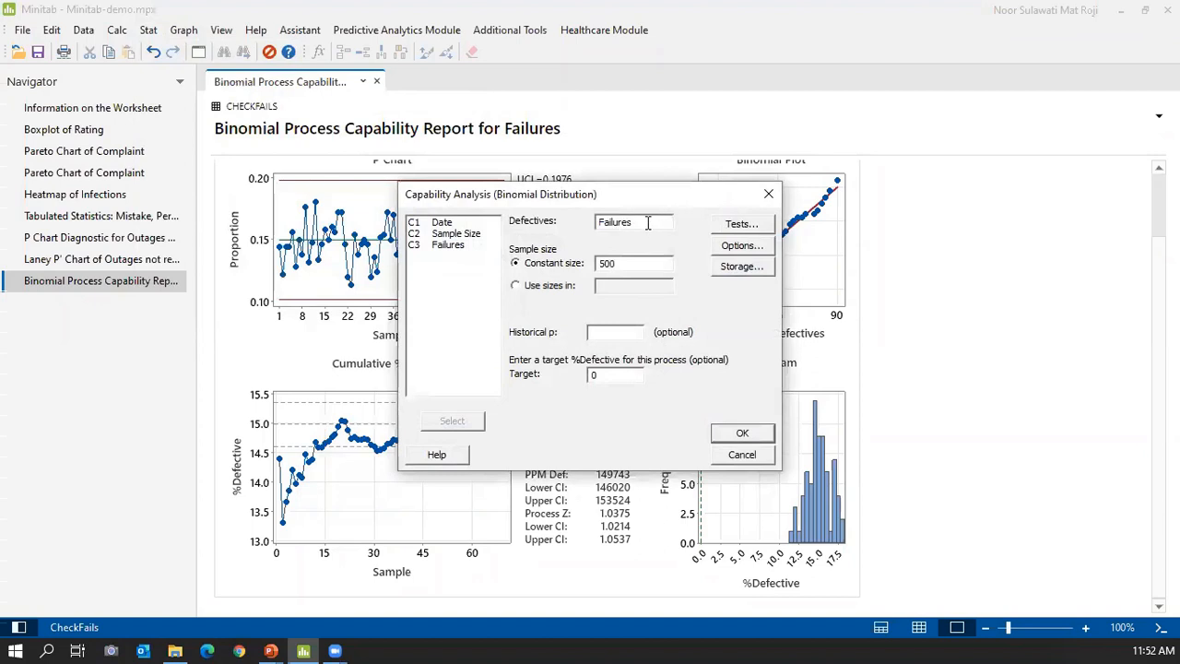
left_click(742, 455)
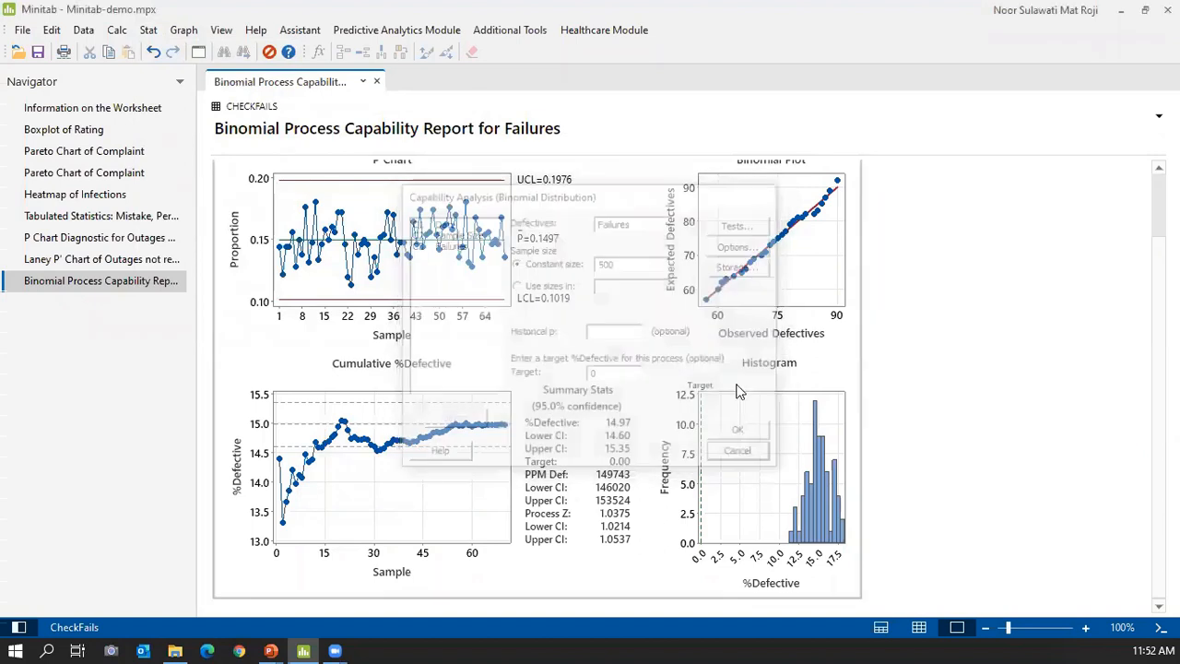
Switch to the PowerPoint slide show and advance past the Binomial Capability Analysis instructions to the slide interpreting the Failures report.
mouse_move(270, 650)
left_click(461, 590)
key("Right")
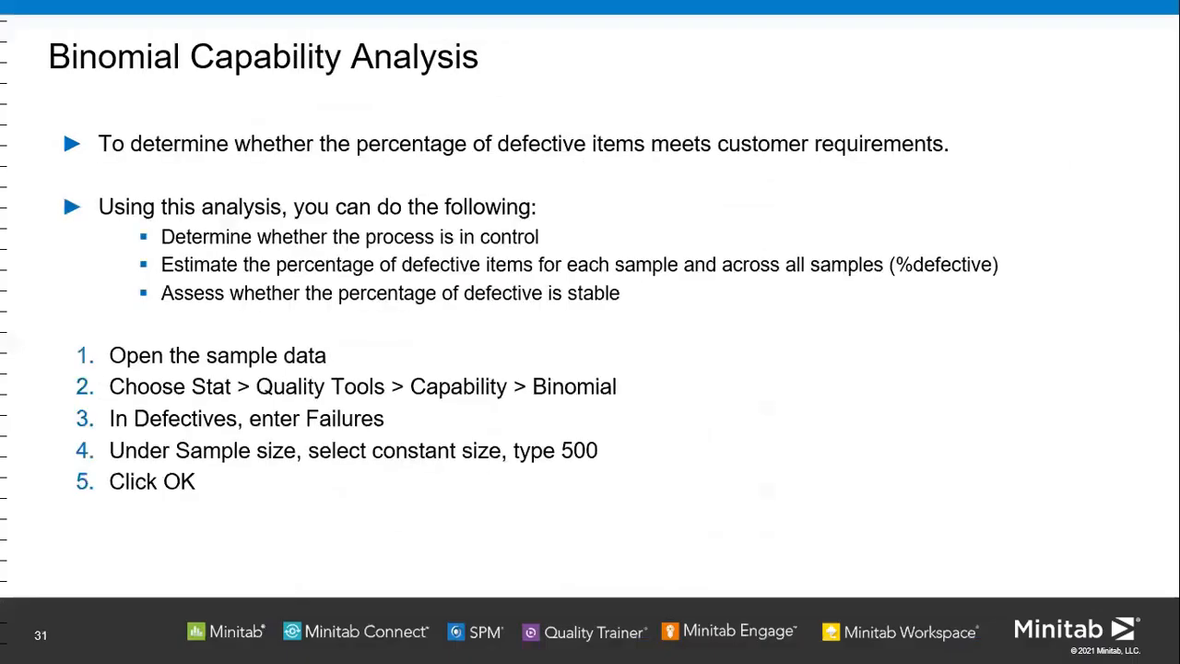
key("Right")
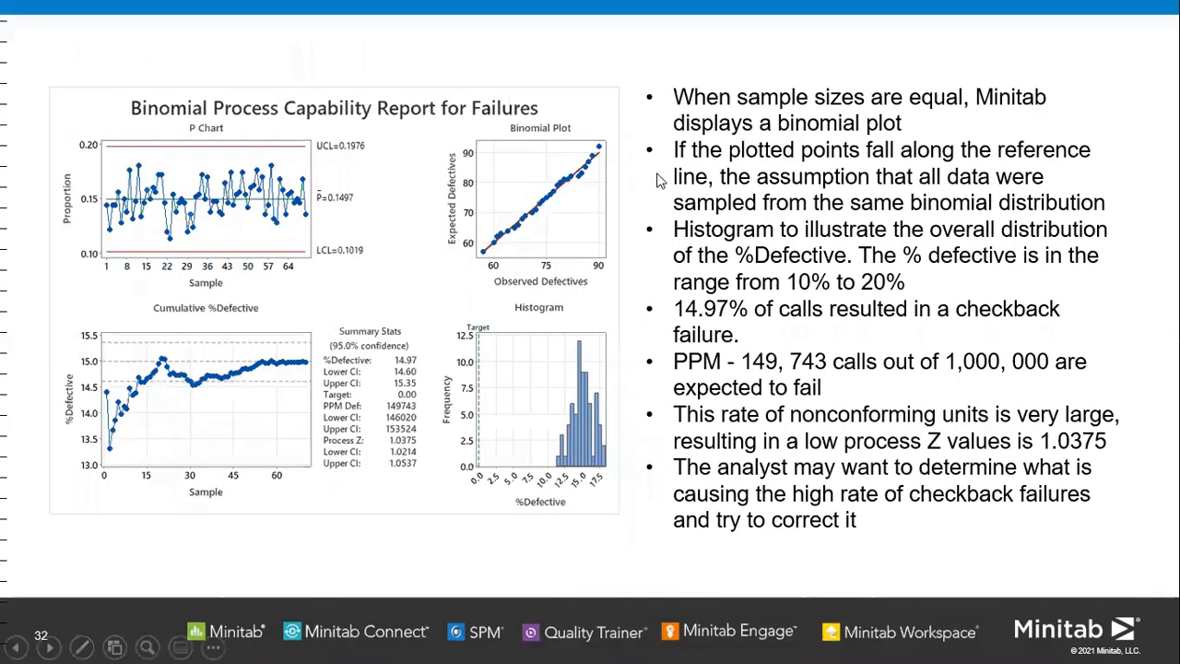